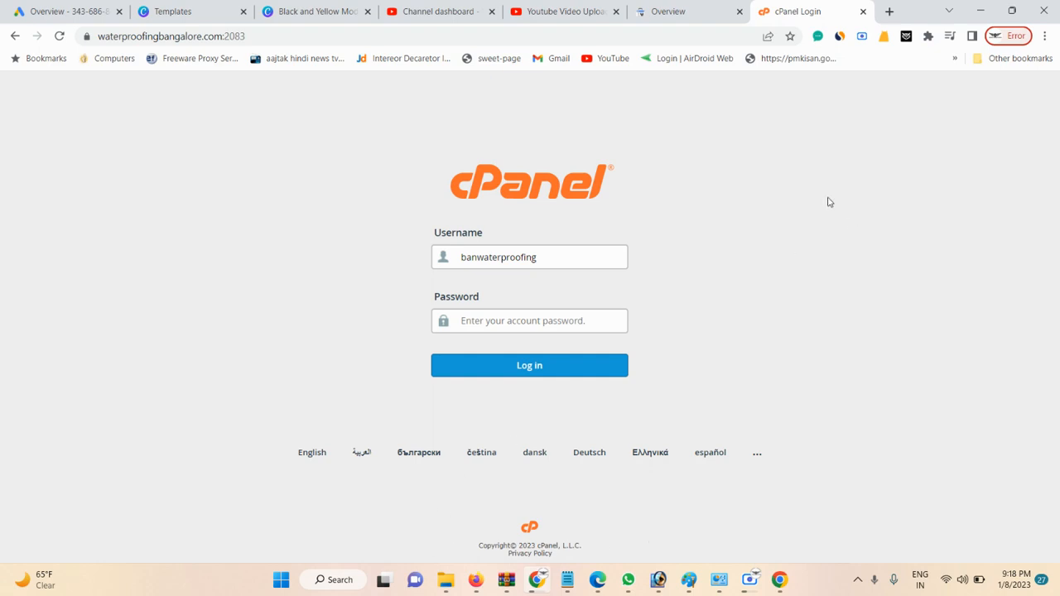
- Sign in to cPanel with the saved hosting account password
key("ctrl+v")
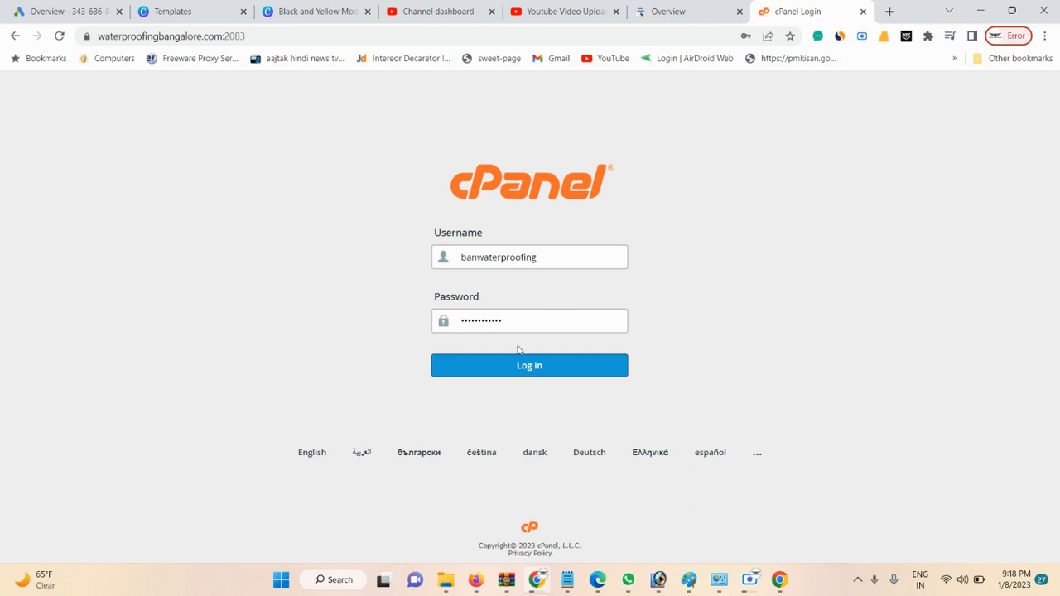
left_click(489, 372)
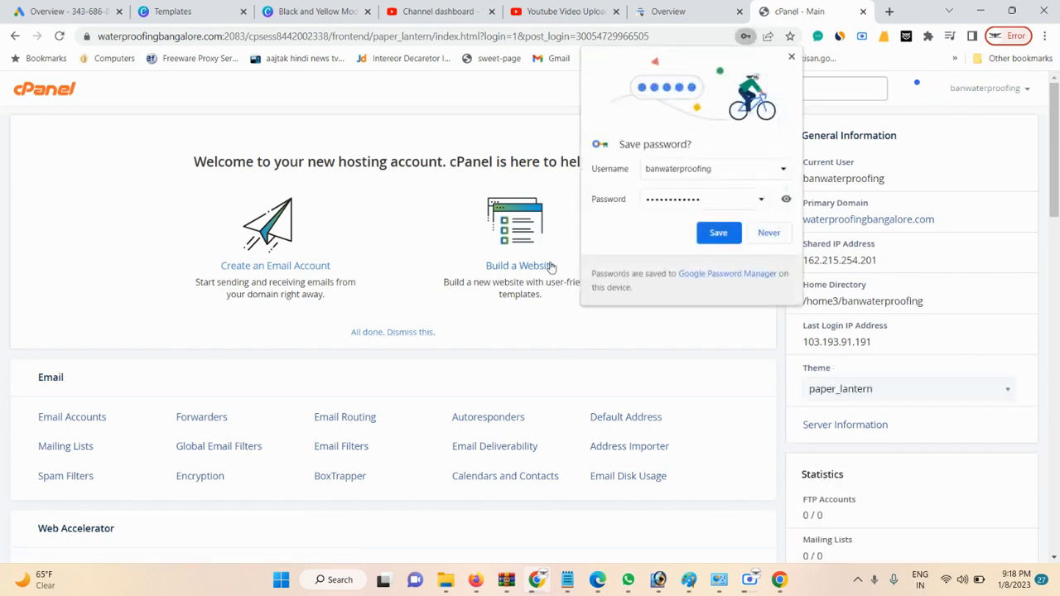
- Dismiss the password bubble and welcome panel, then bring WordPress into view under Softaculous Scripts
left_click(791, 57)
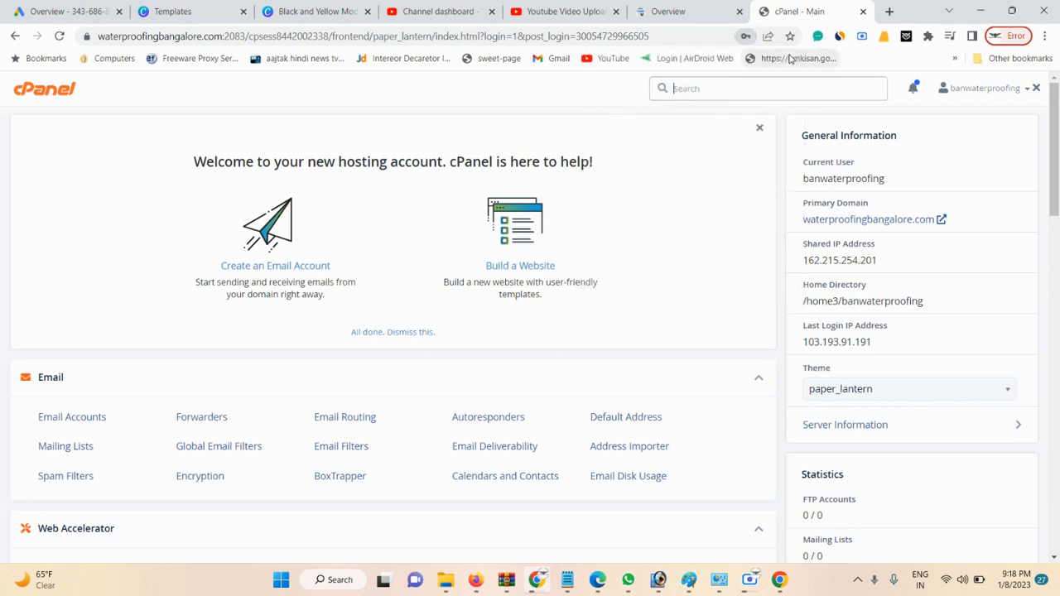
left_click(759, 127)
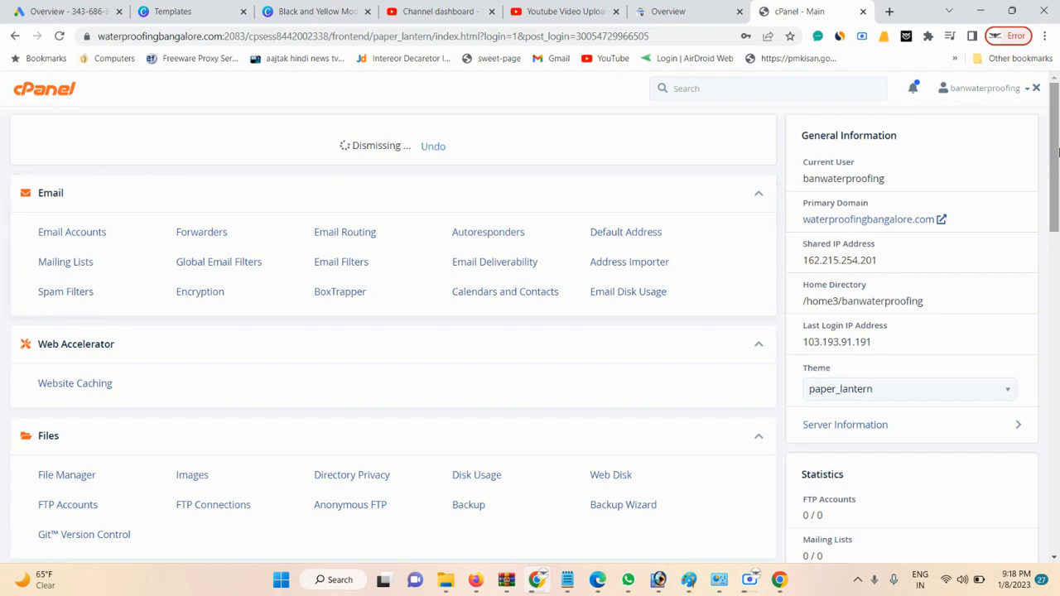
scroll(1055, 137, "down", 1)
left_click_drag(1055, 137, 1057, 460)
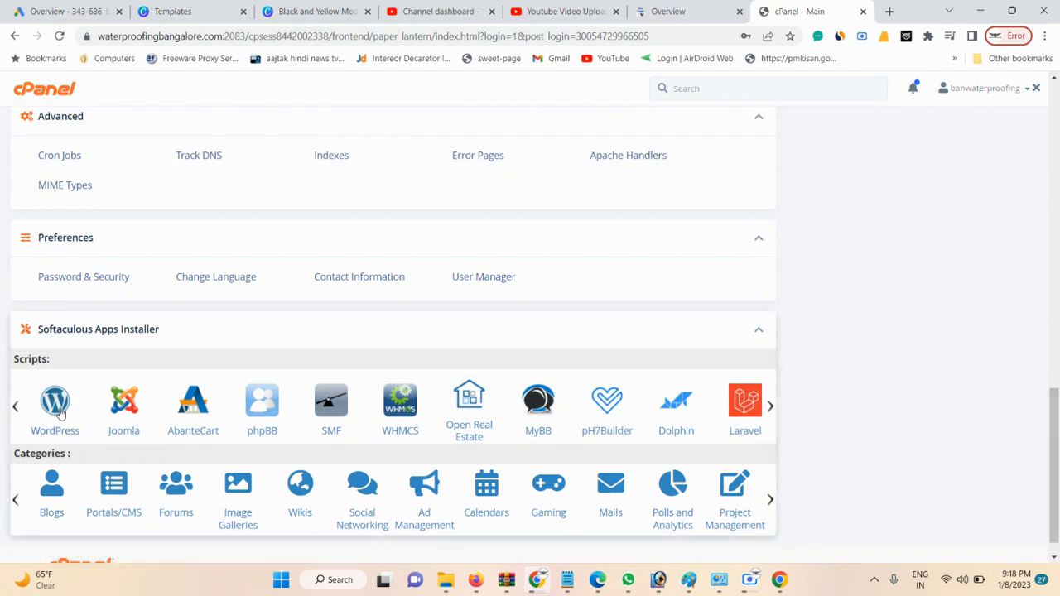
left_click(769, 406)
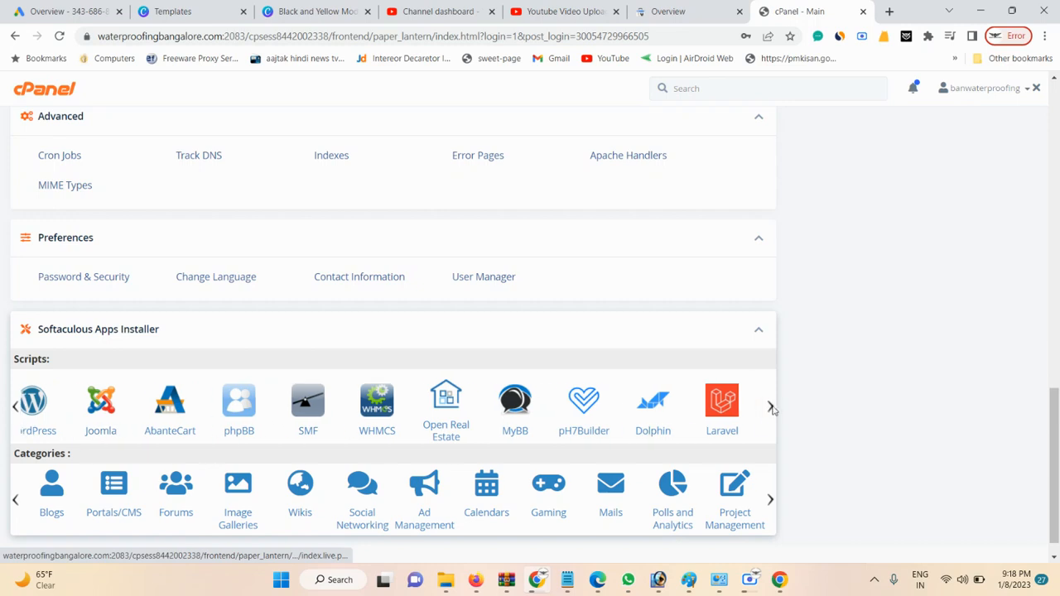
left_click(15, 406)
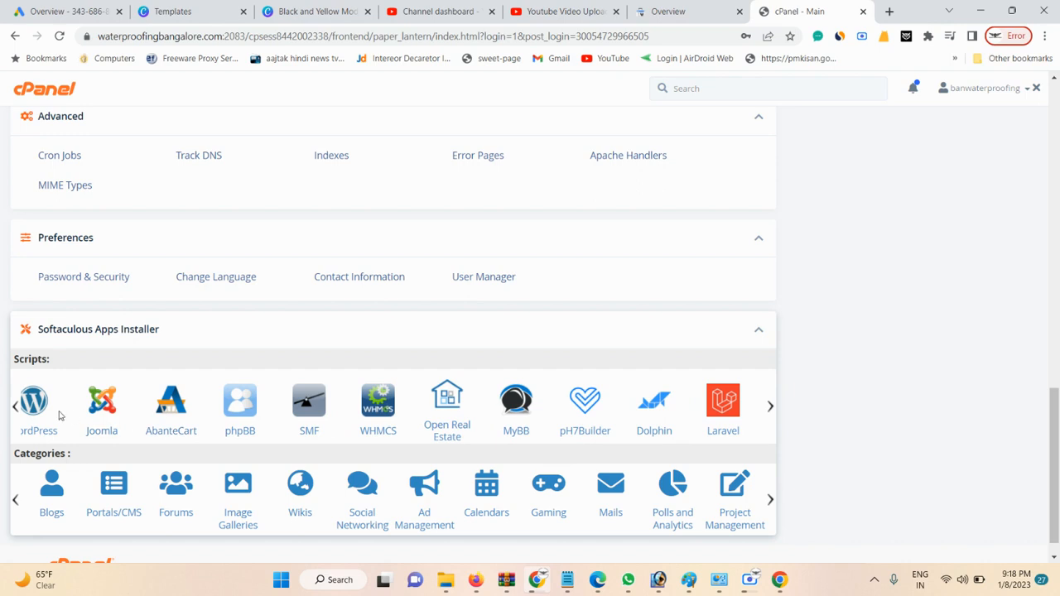
left_click(14, 407)
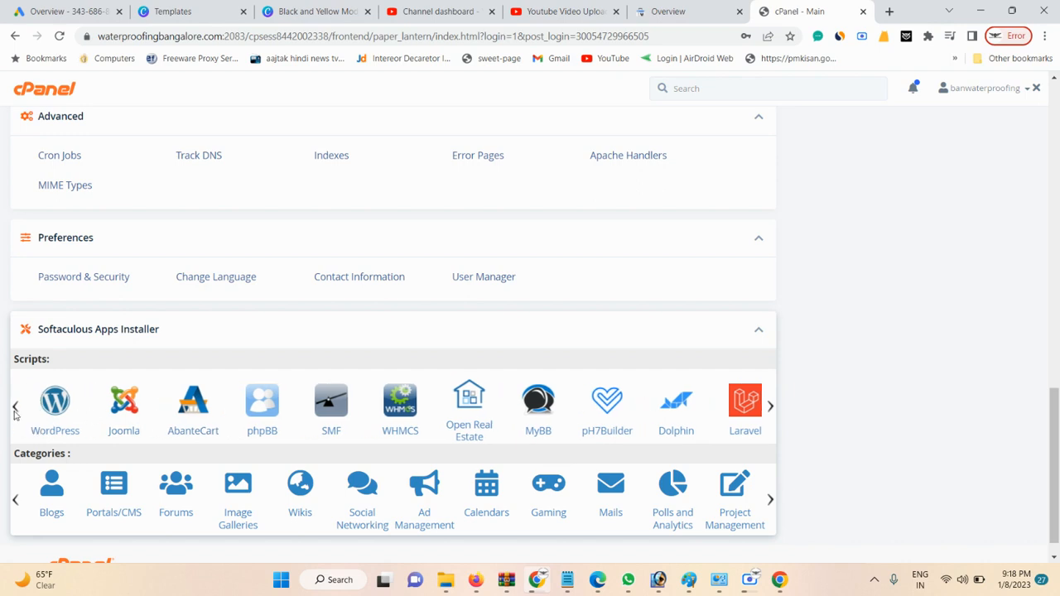
- Open the Softaculous WordPress installer and start a new installation
left_click(55, 405)
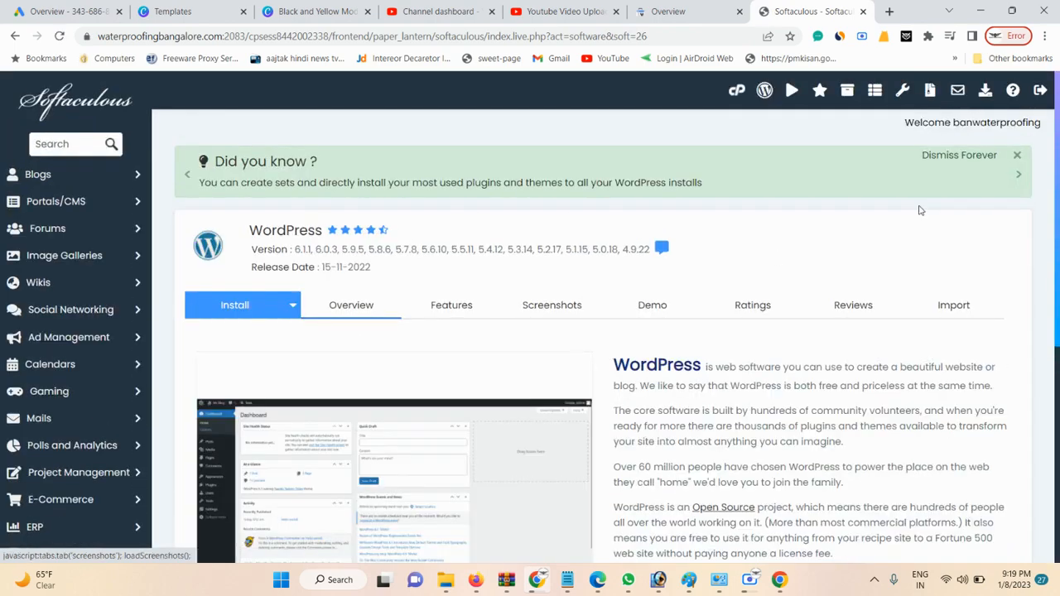
left_click_drag(1057, 119, 1058, 186)
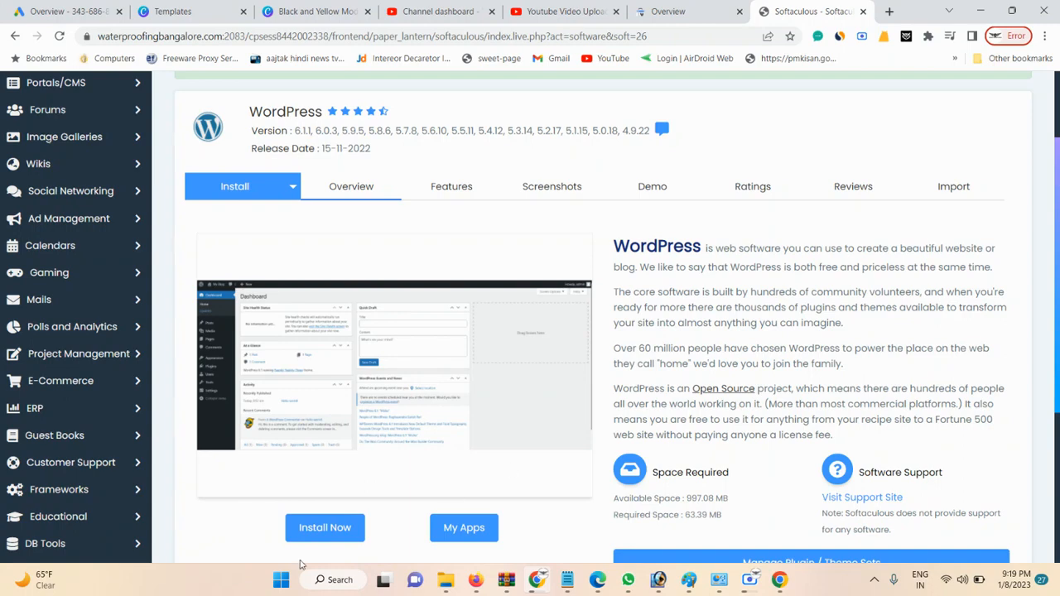
left_click(308, 532)
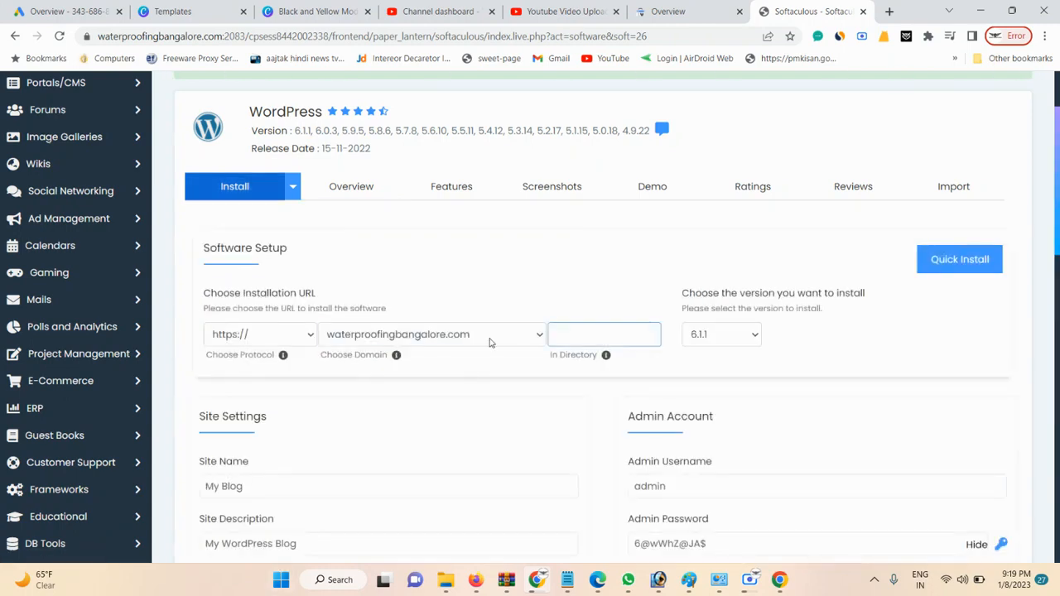
- Clear the 'demo' install directory and keep WordPress version 6.1.1
left_click(569, 333)
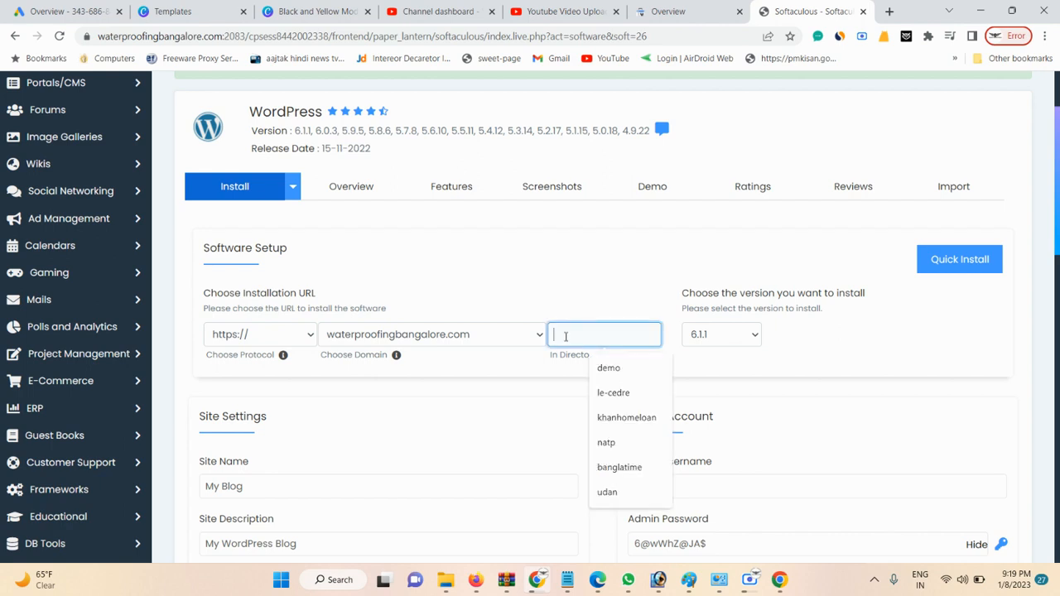
type("demo")
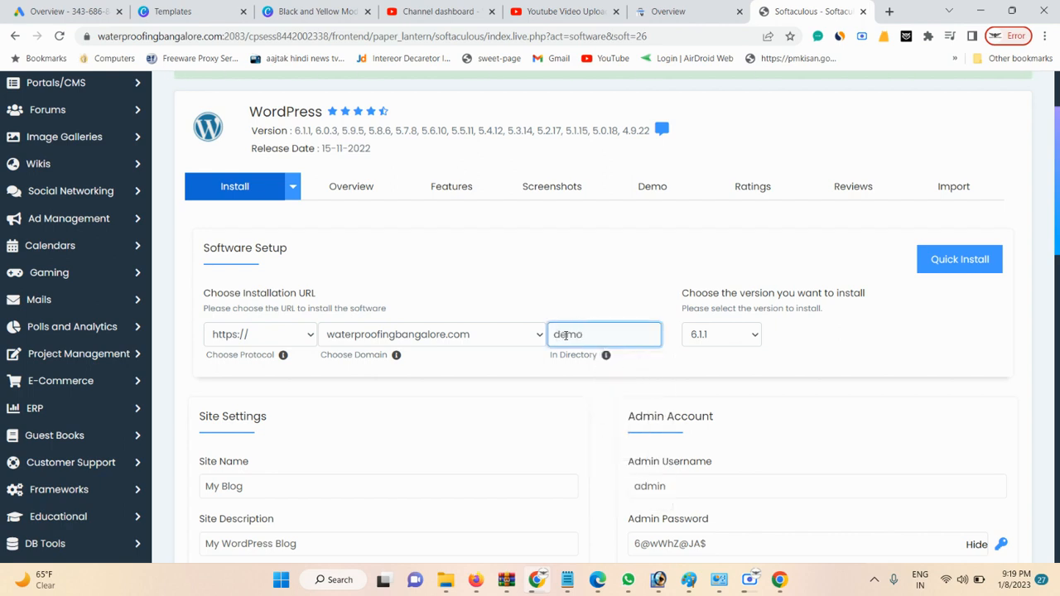
key("BackSpace")
key("BackSpace")
key("BackSpace")
key("BackSpace")
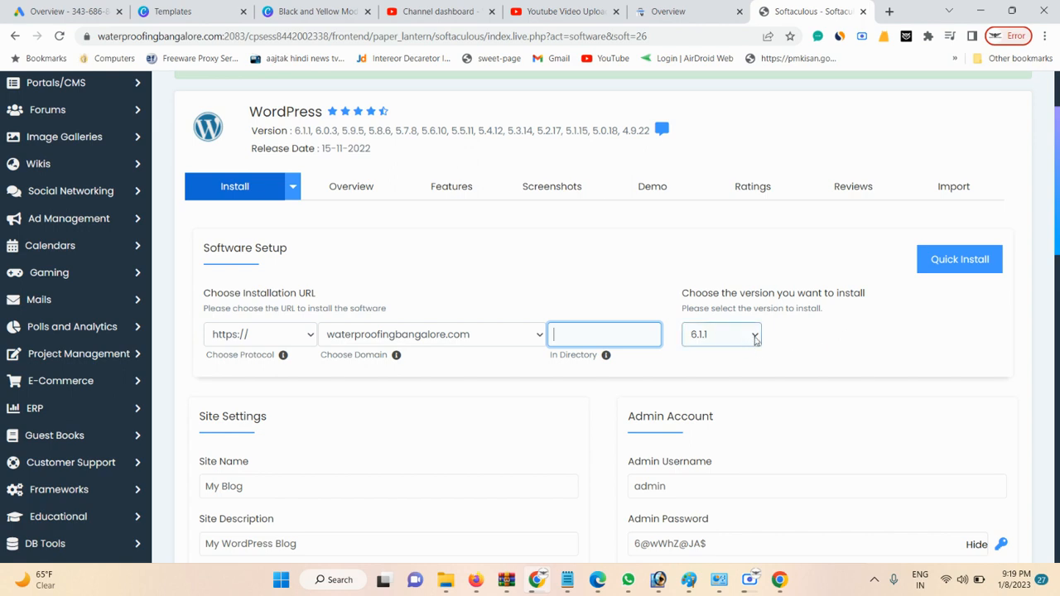
left_click(820, 342)
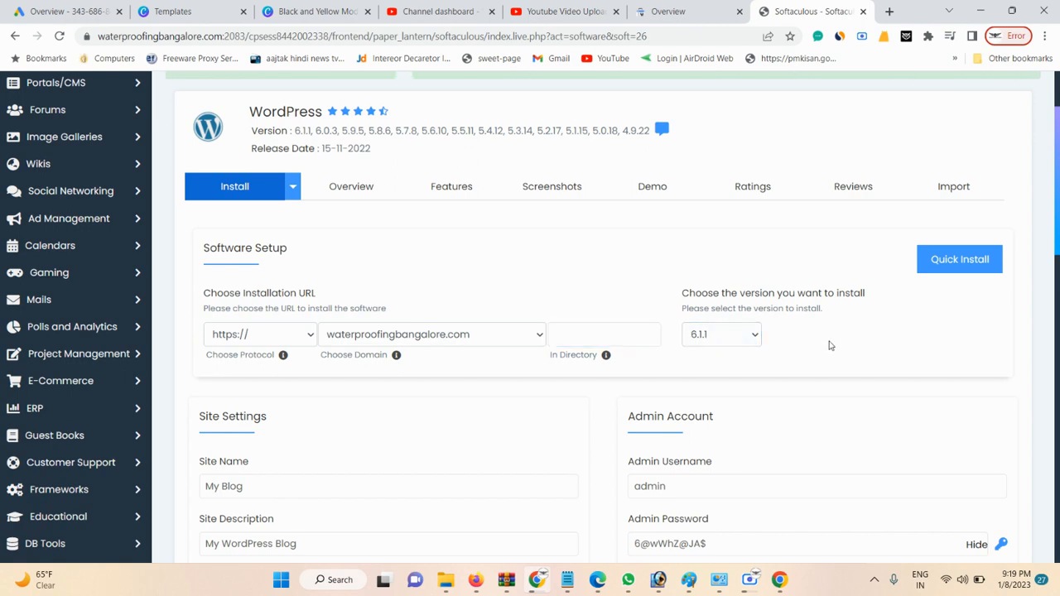
left_click(740, 336)
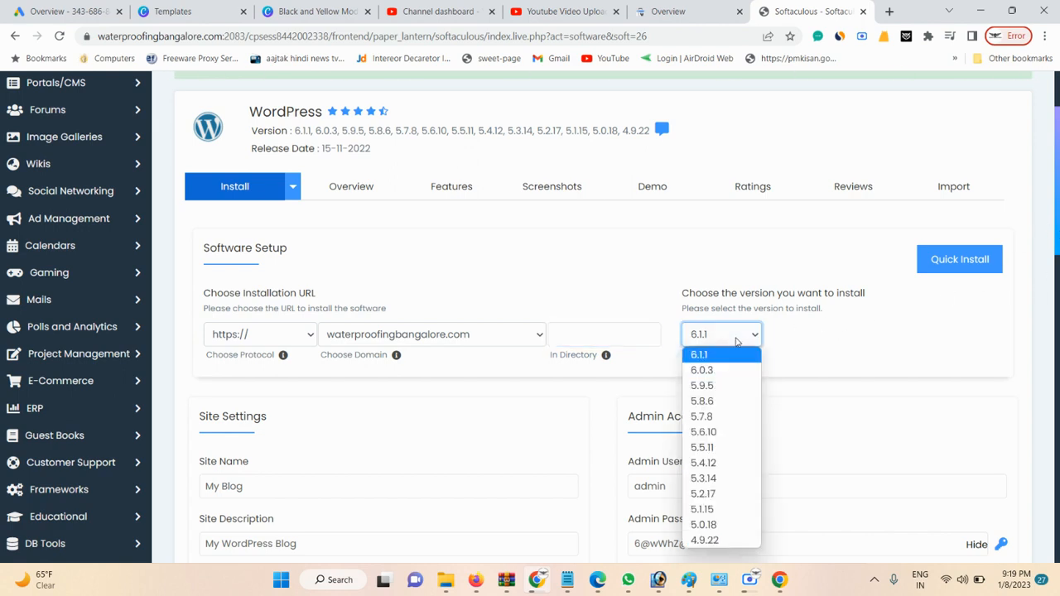
left_click(808, 347)
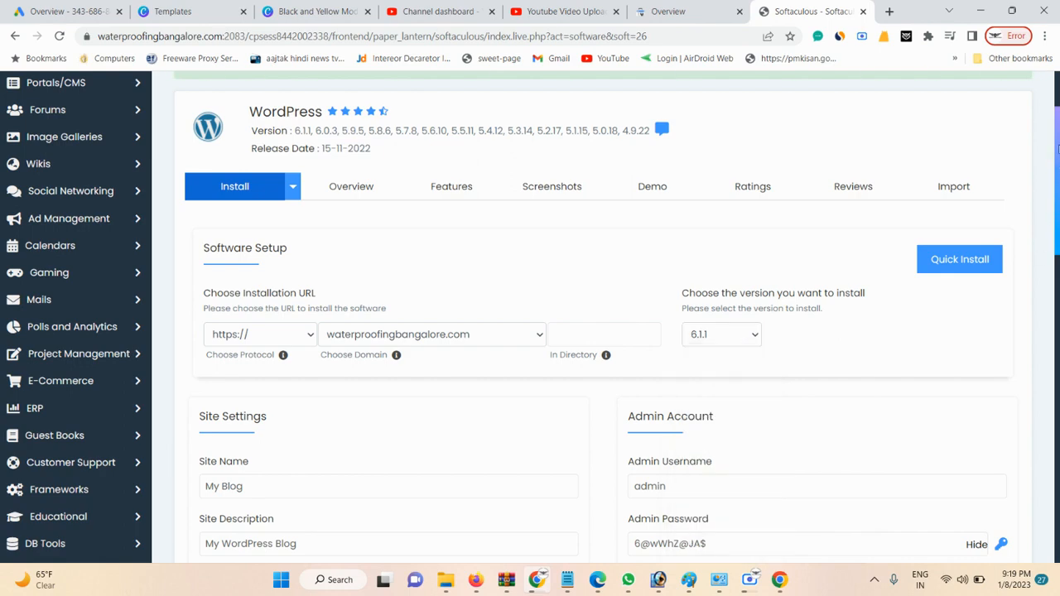
mouse_move(1057, 163)
left_mouse_down()
mouse_move(1057, 195)
mouse_move(1058, 169)
mouse_move(1057, 180)
left_mouse_up()
- Generate a new random admin password, reveal it and copy it
left_click(673, 443)
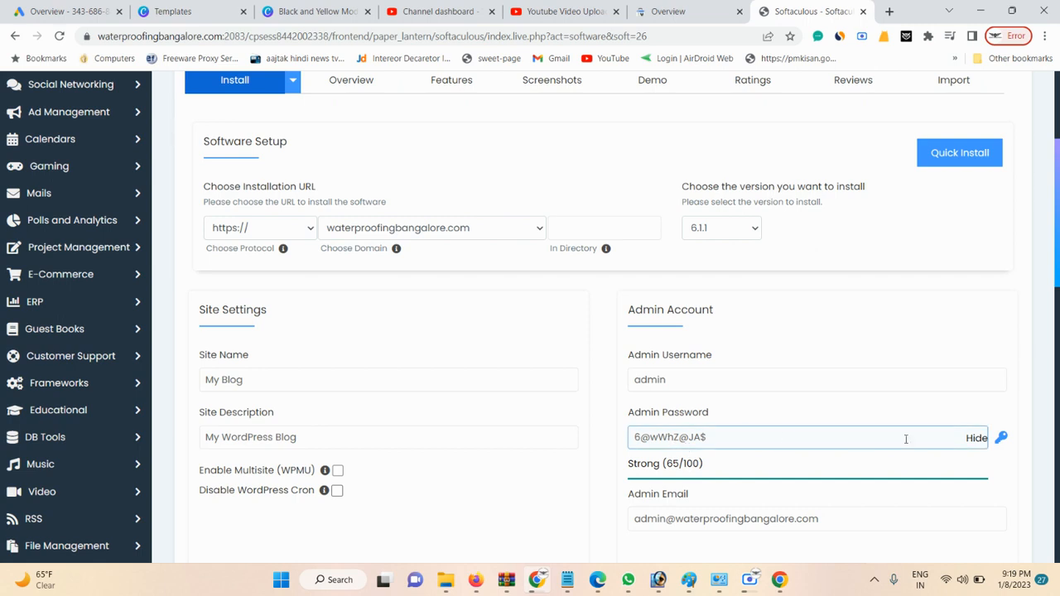
left_click(973, 438)
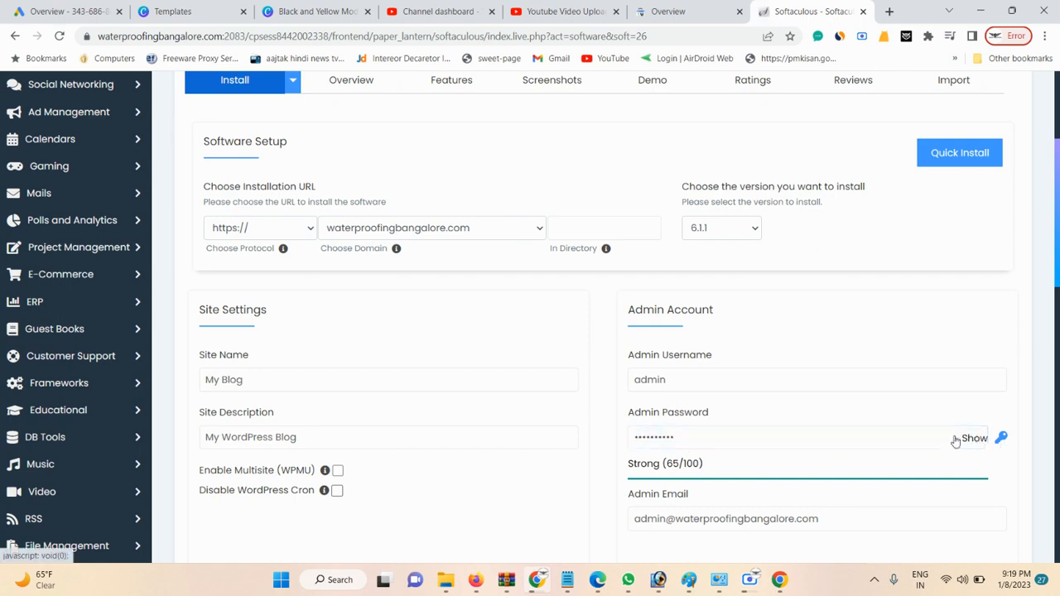
left_click(974, 438)
left_click(1002, 439)
left_click(977, 439)
left_click(750, 427)
double_click(721, 438)
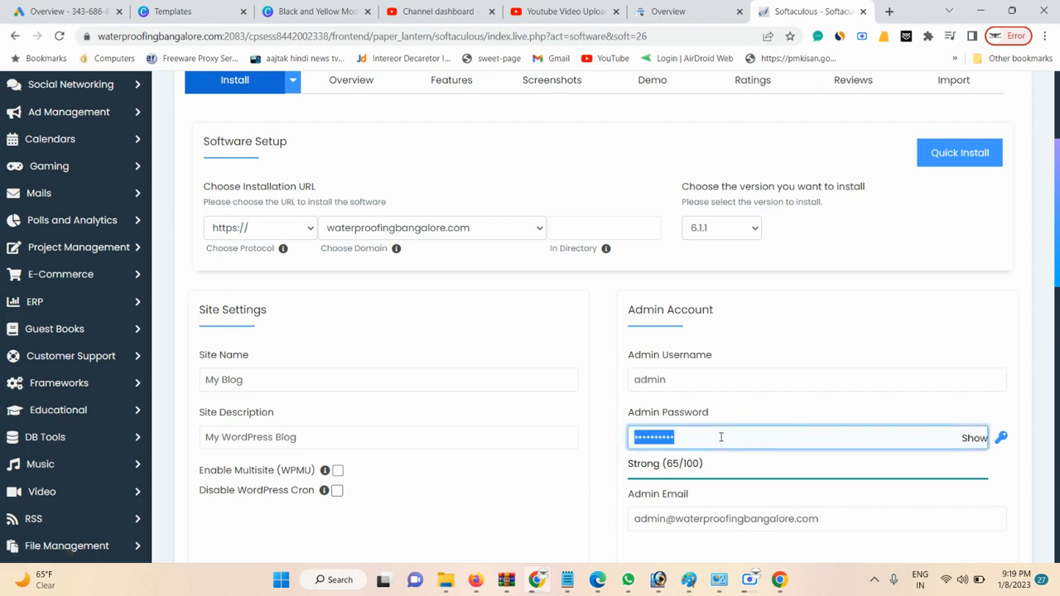
right_click(642, 432)
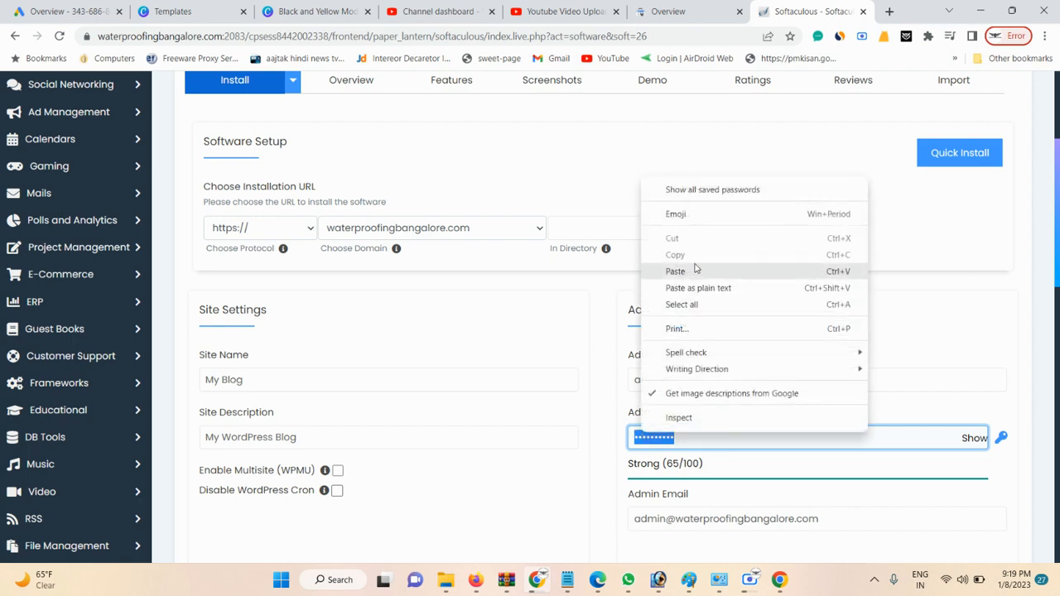
left_click(963, 438)
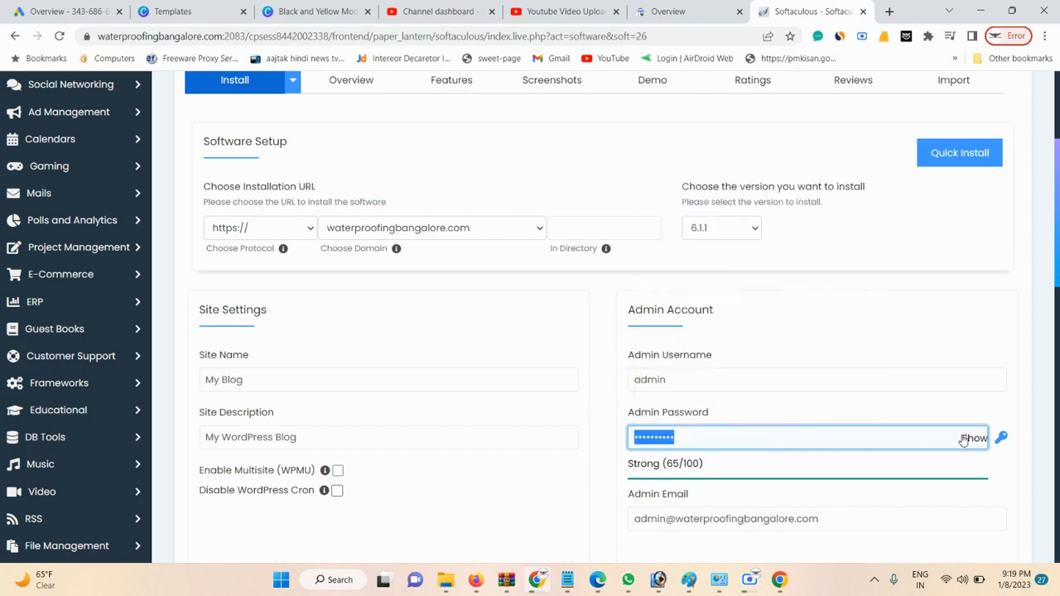
left_click(972, 439)
double_click(691, 438)
key("ctrl+a")
right_click(688, 447)
left_click(733, 256)
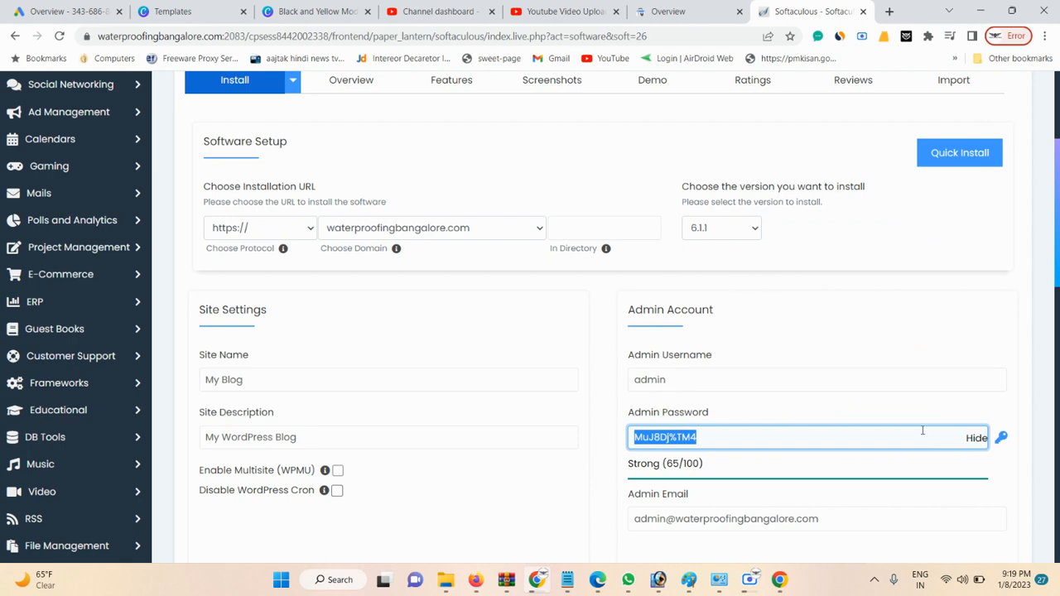
- Generate another strong admin password and copy it
left_click(999, 438)
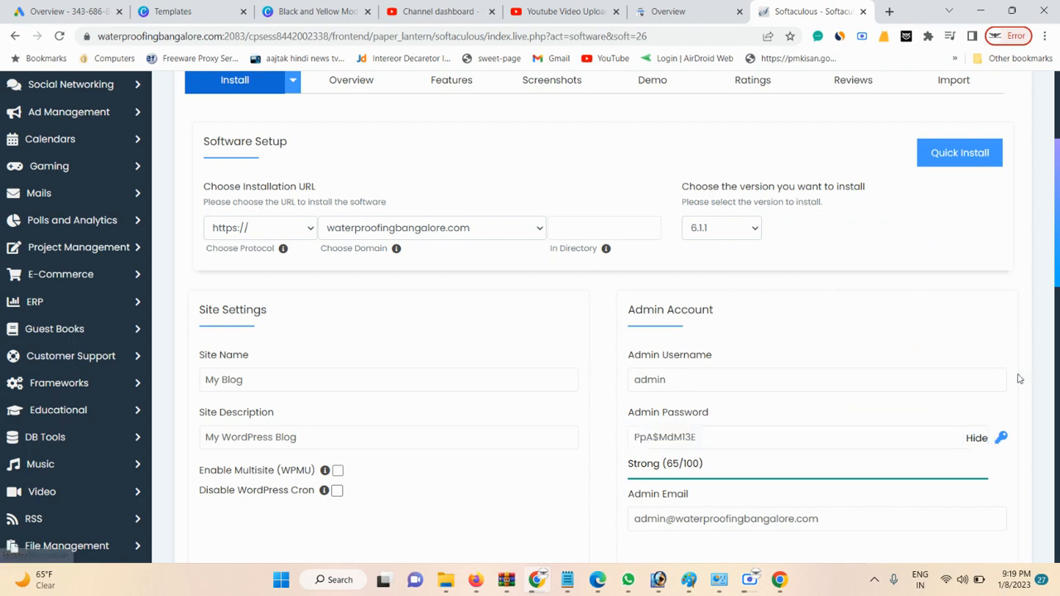
triple_click(677, 436)
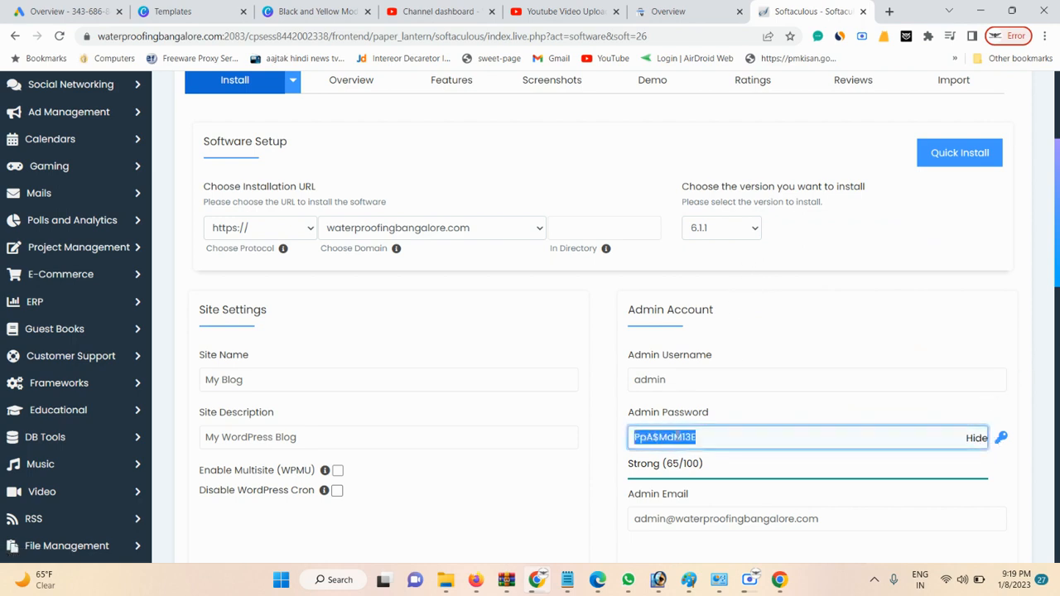
right_click(681, 437)
left_click(717, 241)
left_click_drag(1058, 252, 1058, 271)
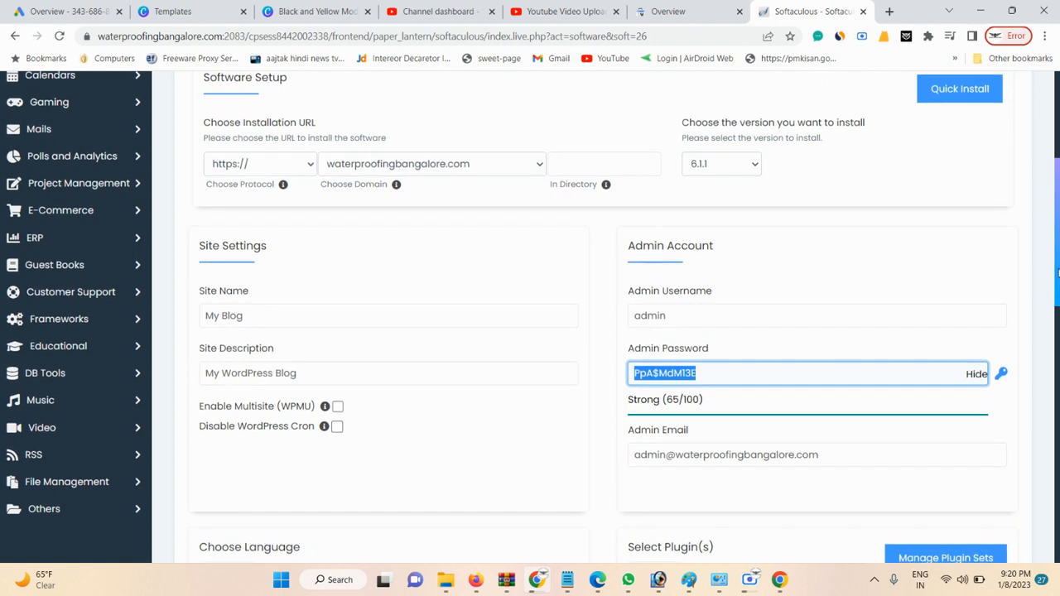
- Edit the admin e-mail name, set site name 'Waterprrofing in Bangalore' and description 'Best Waterproofing Company In Bangalore'
double_click(644, 456)
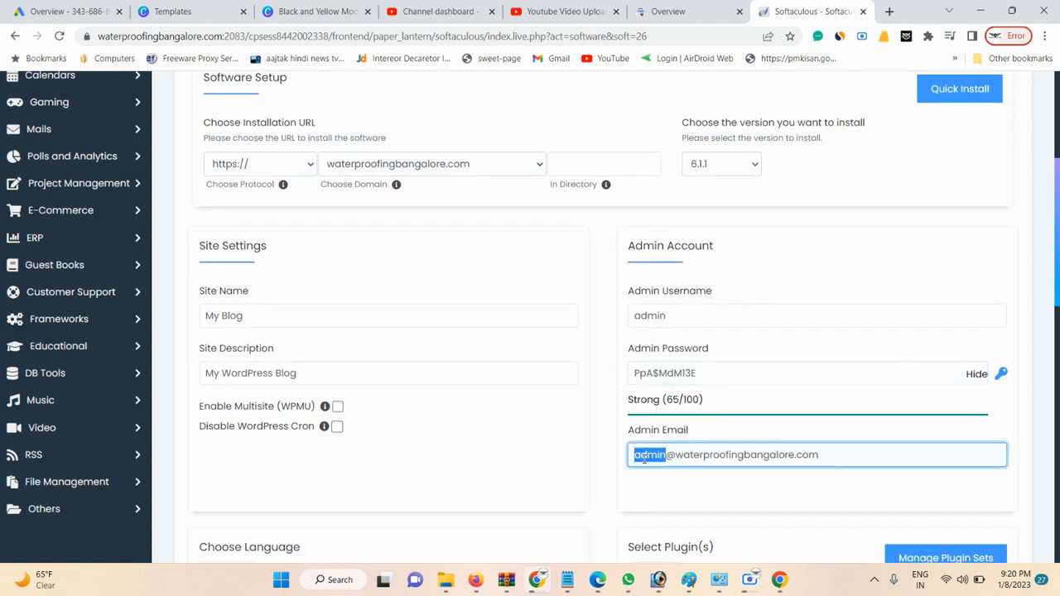
type("info")
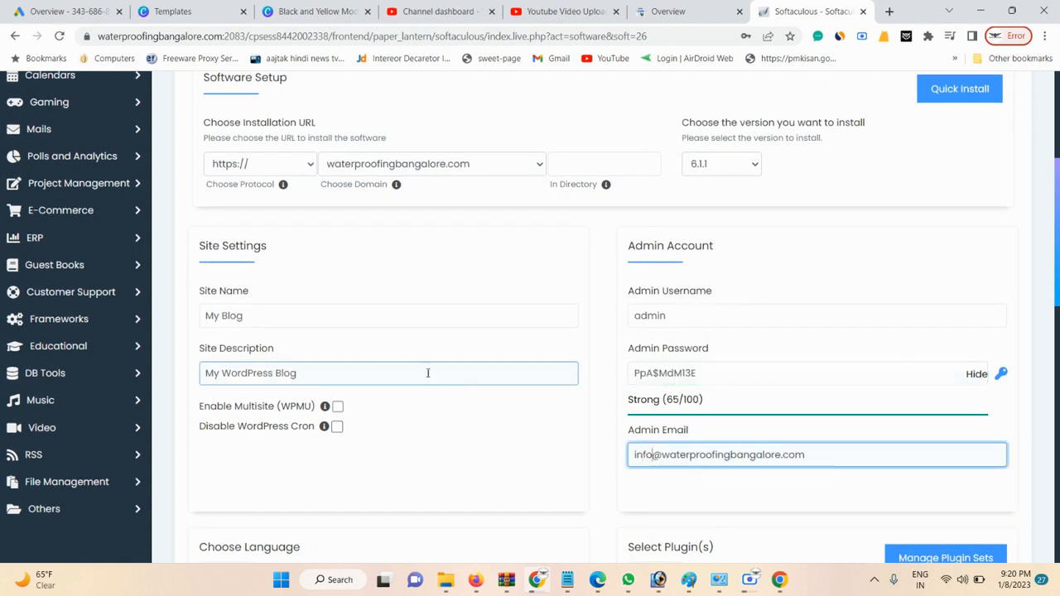
left_click_drag(208, 314, 249, 315)
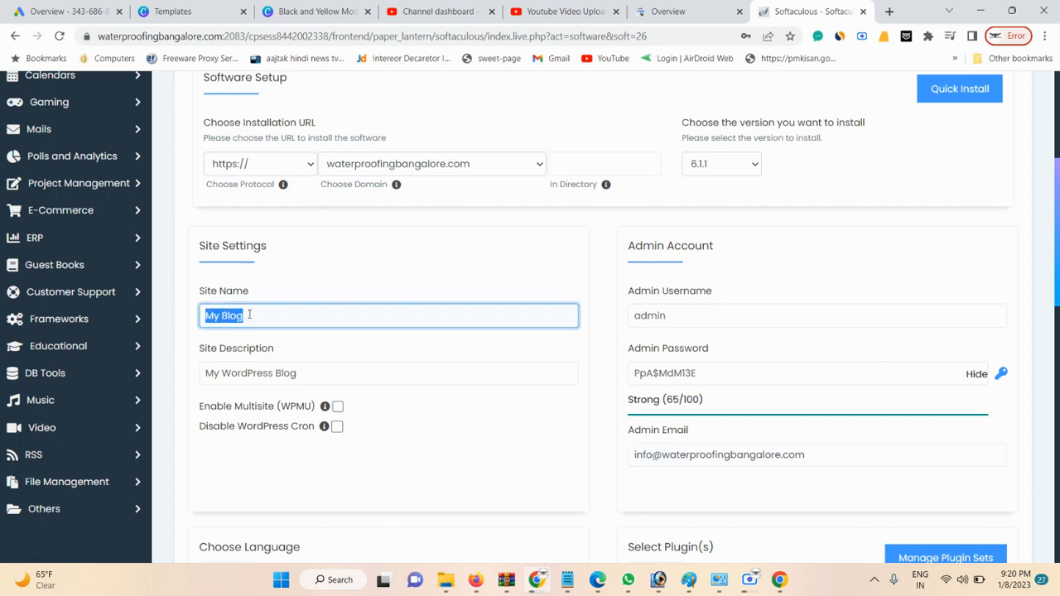
type("W")
type("aterprrofing")
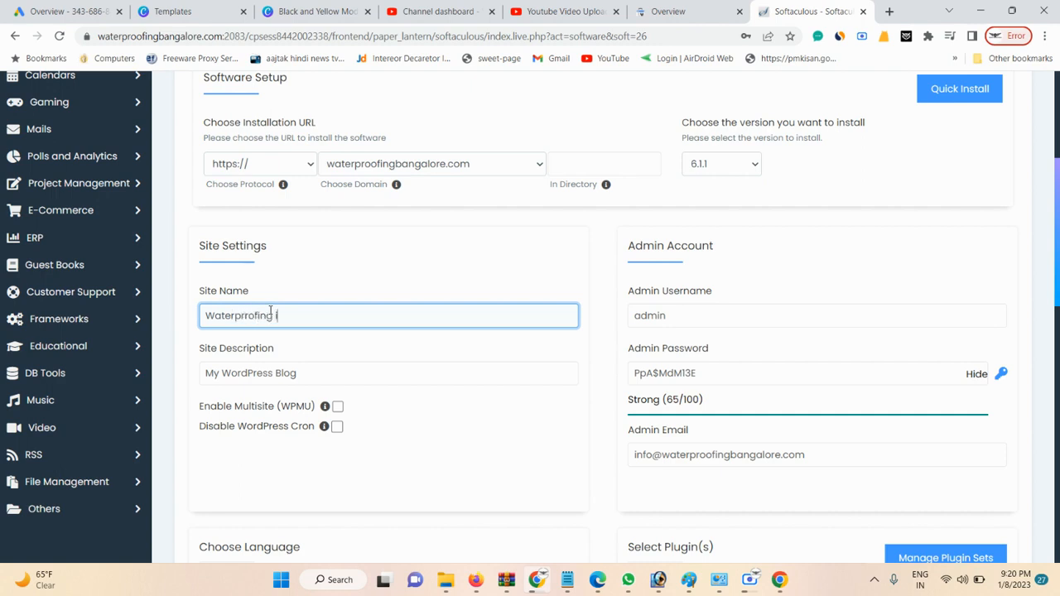
type(" in Bangalore")
triple_click(352, 365)
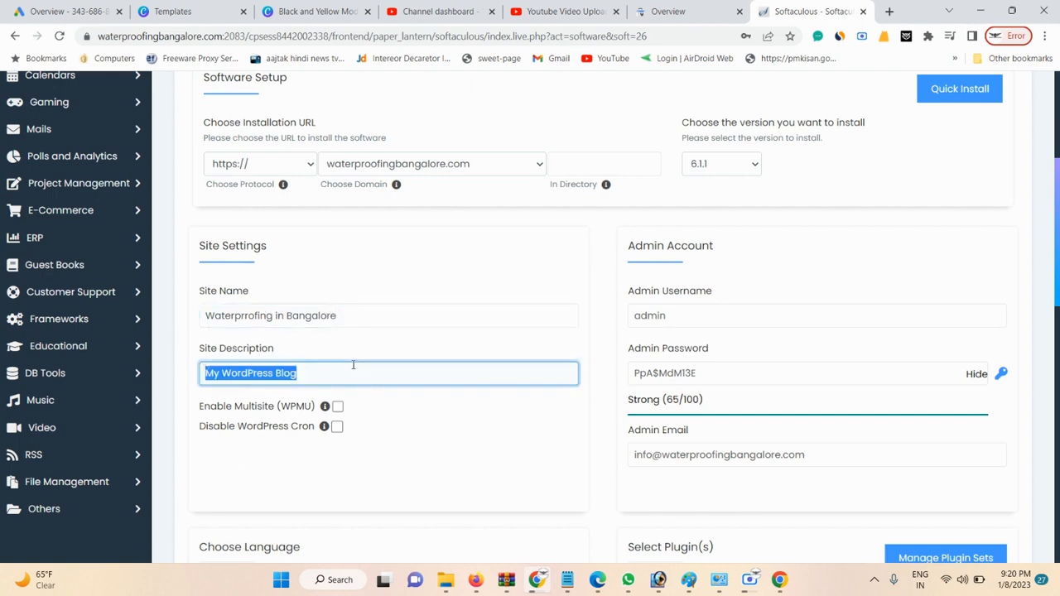
type("Best")
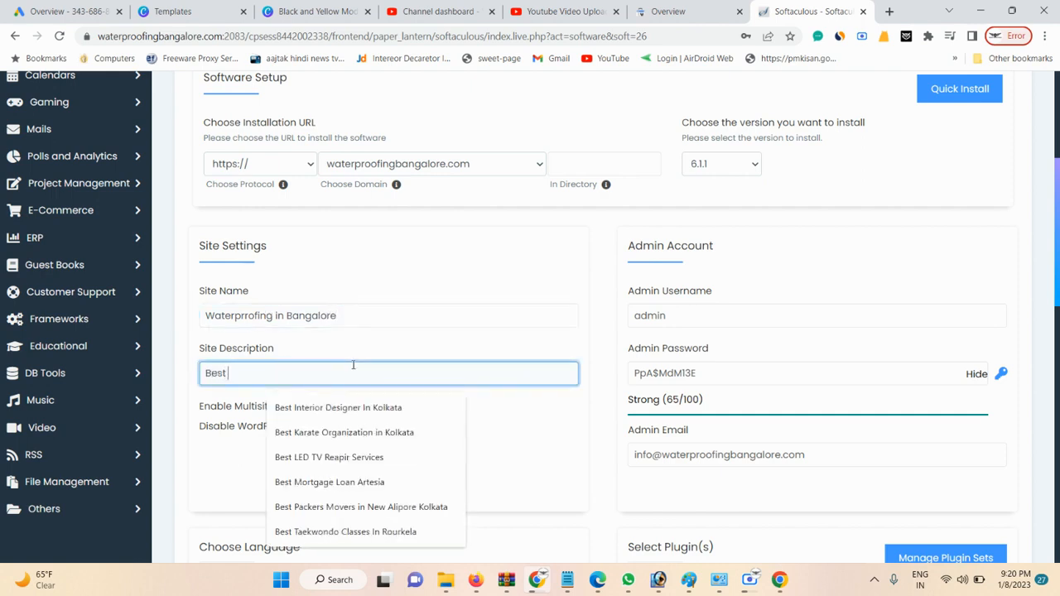
type(" Wa")
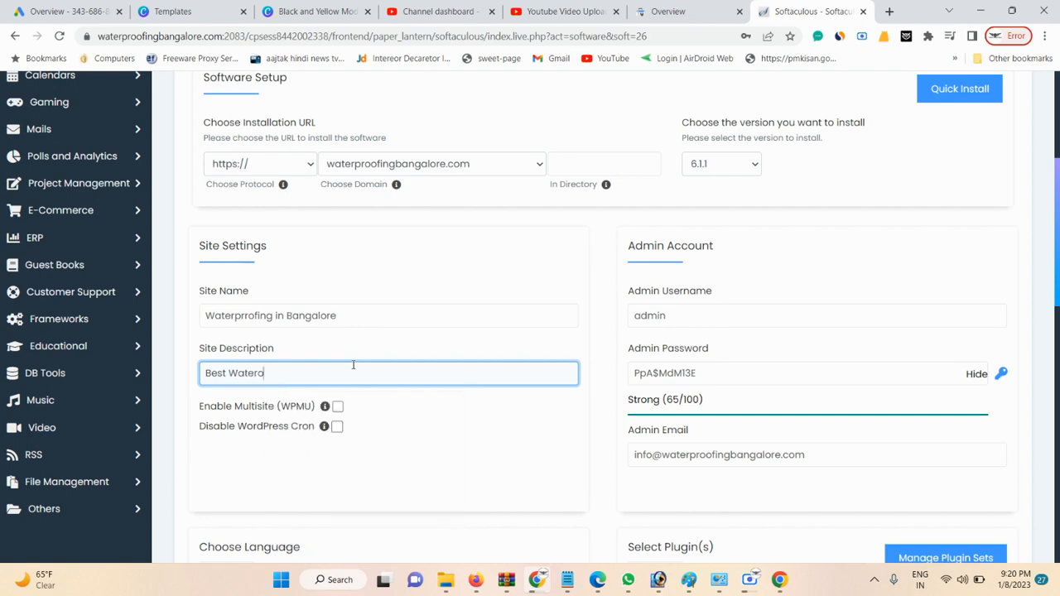
type("terproofing Company In Bangalore")
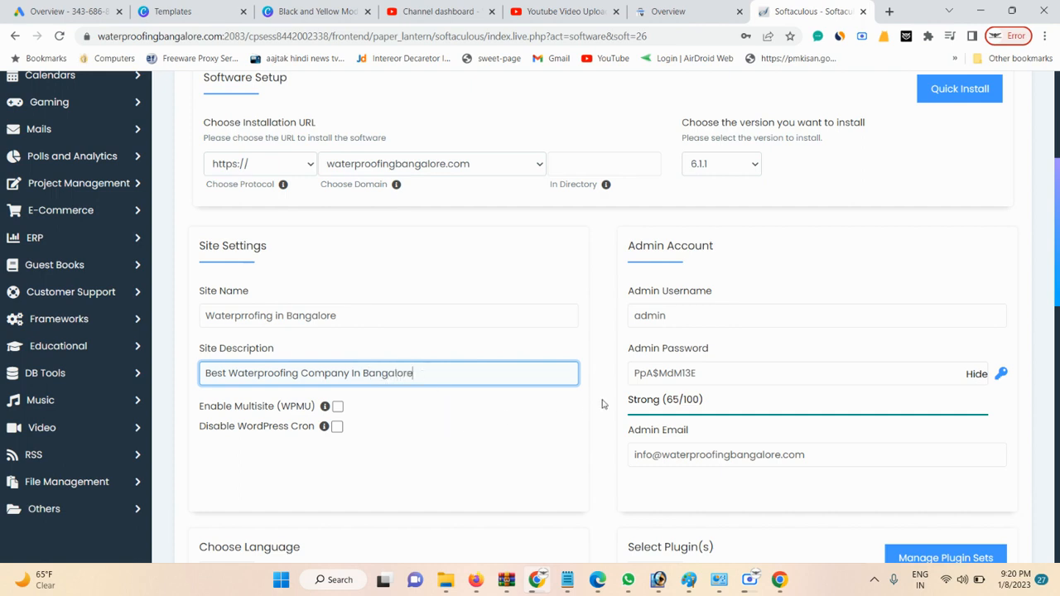
- Copy the generated admin password
double_click(679, 373)
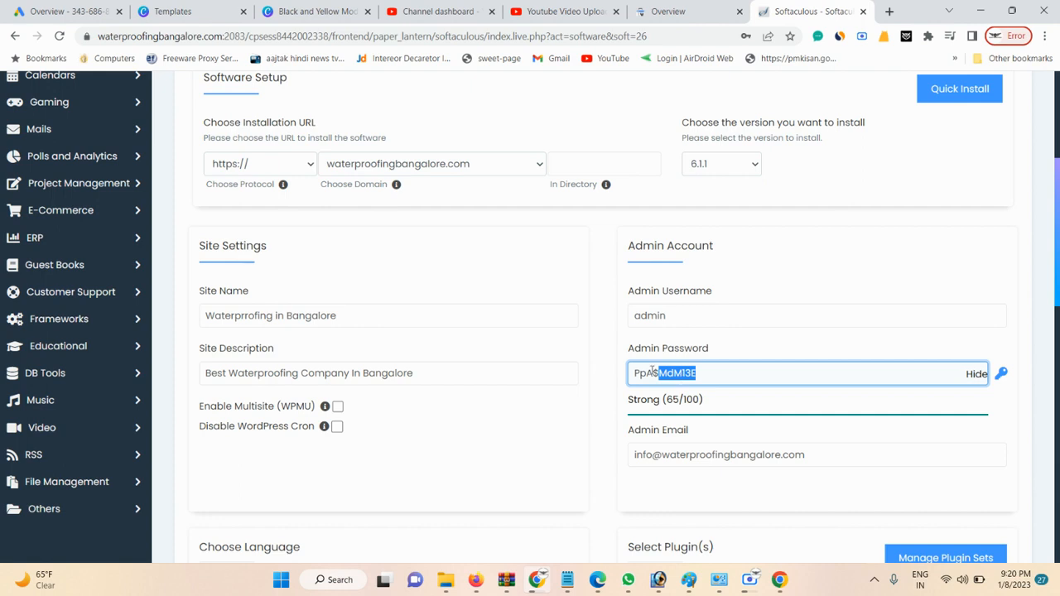
left_click_drag(632, 372, 722, 367)
right_click(676, 383)
left_click(725, 183)
- Change the admin username to a custom name, then bring up the saved hosting notes in Notepad
left_click(682, 310)
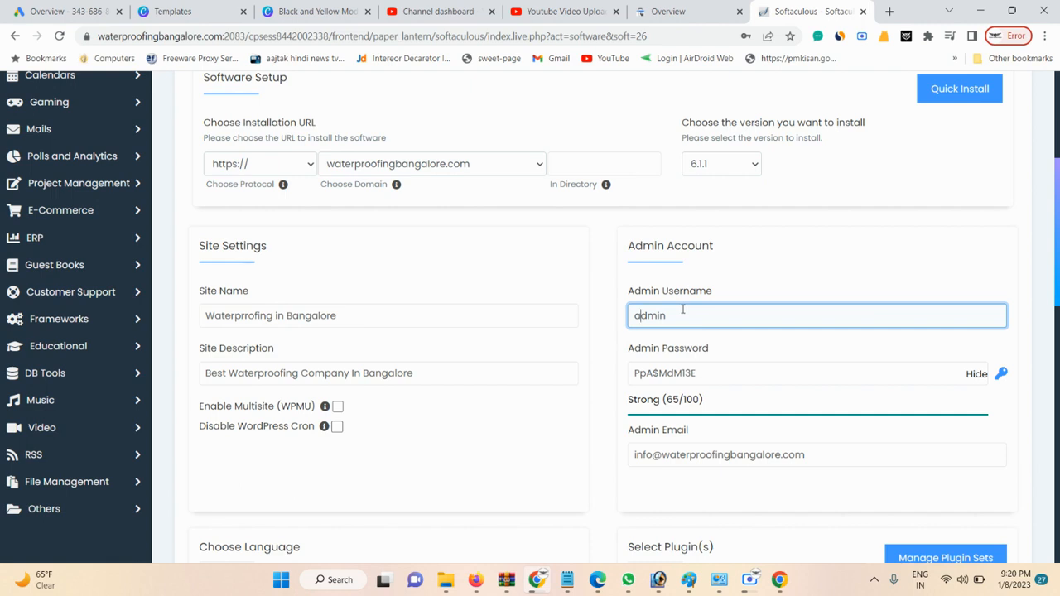
type("su")
key("BackSpace")
key("BackSpace")
type("super_")
left_click(1027, 271)
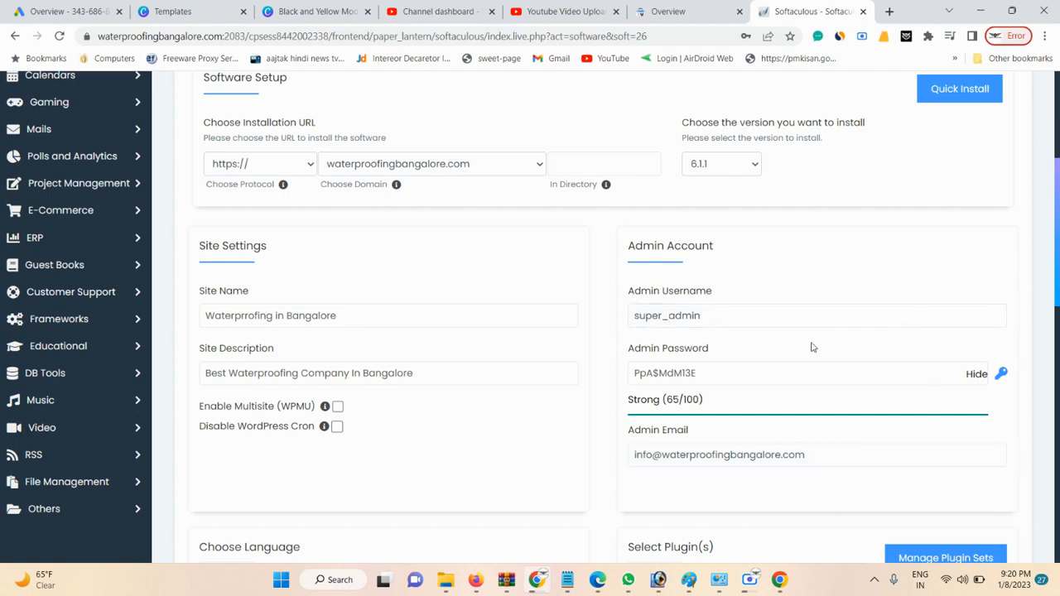
left_click(663, 318)
double_click(663, 316)
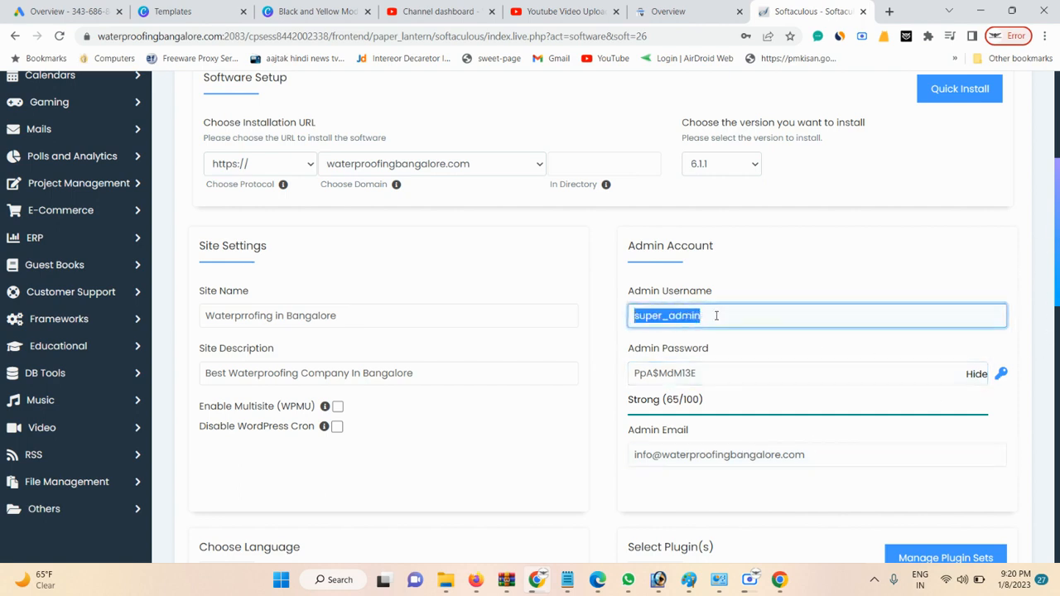
left_click(567, 580)
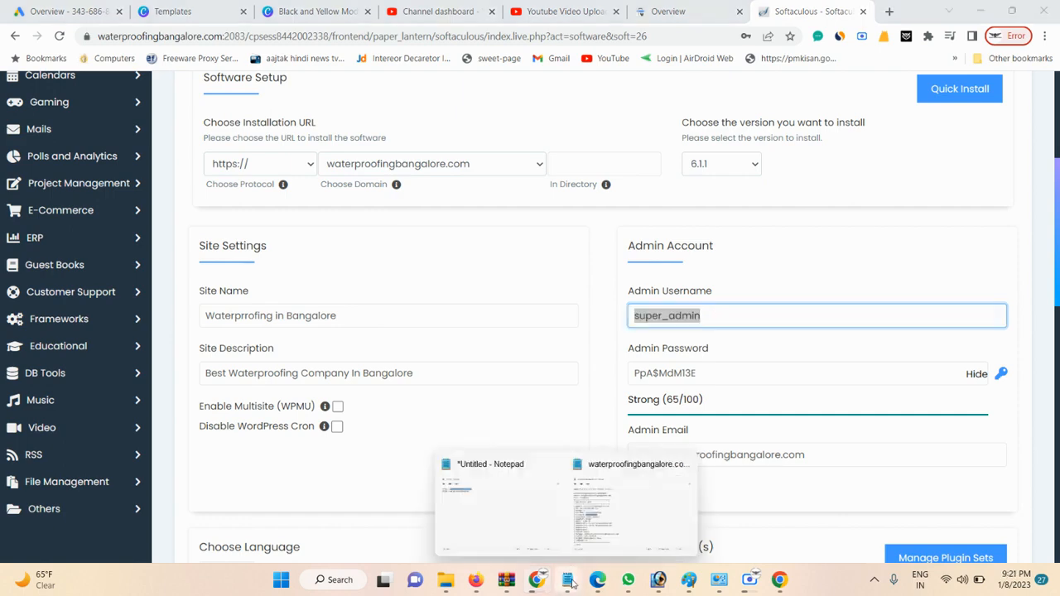
left_click(662, 542)
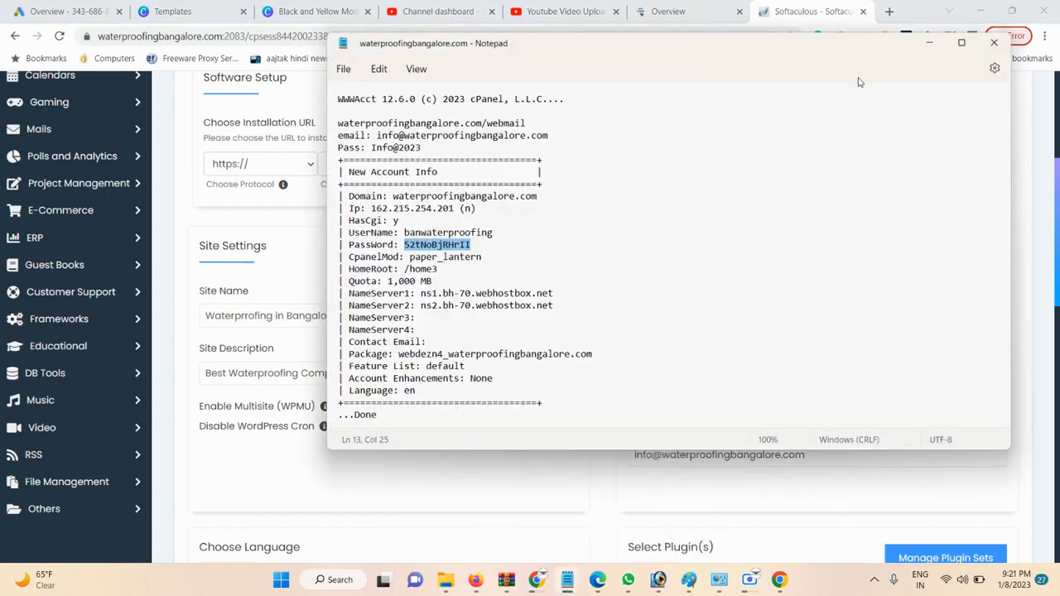
- Minimise the hosting notes and try searching for Notepad from Start, then cancel
left_click(929, 42)
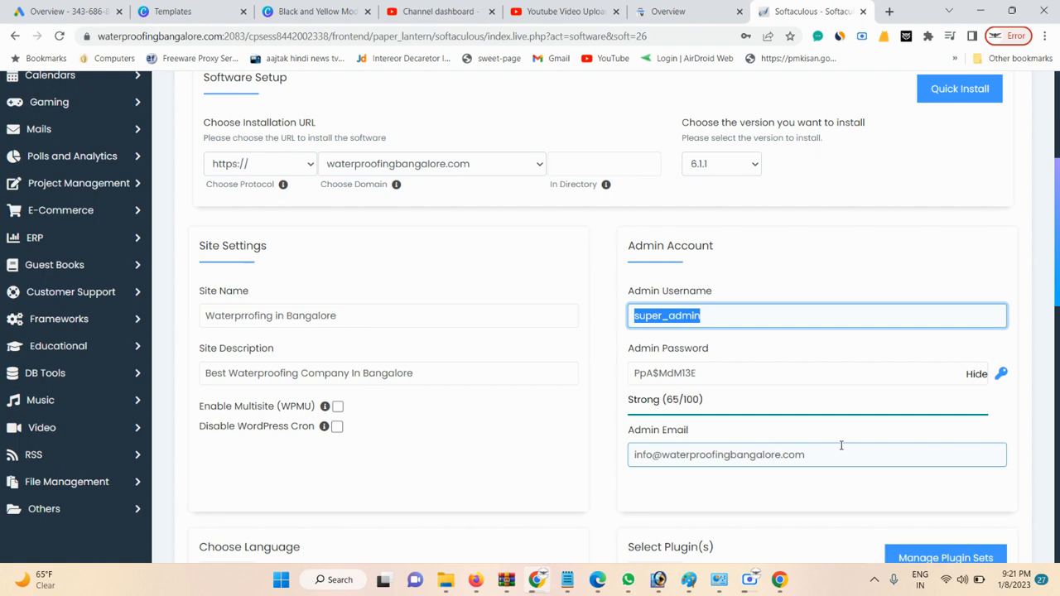
left_click(320, 583)
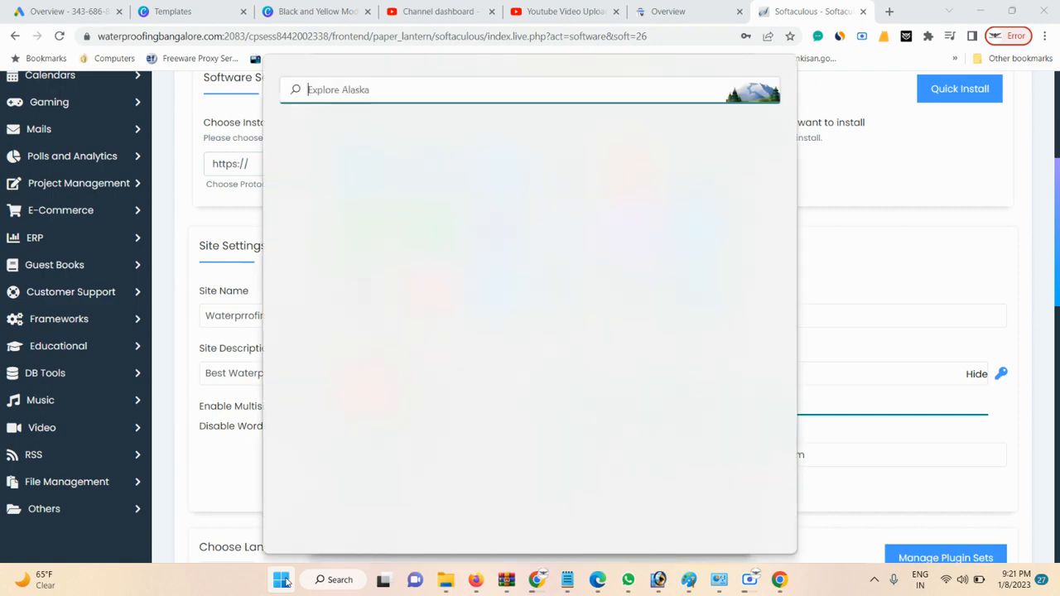
key("super")
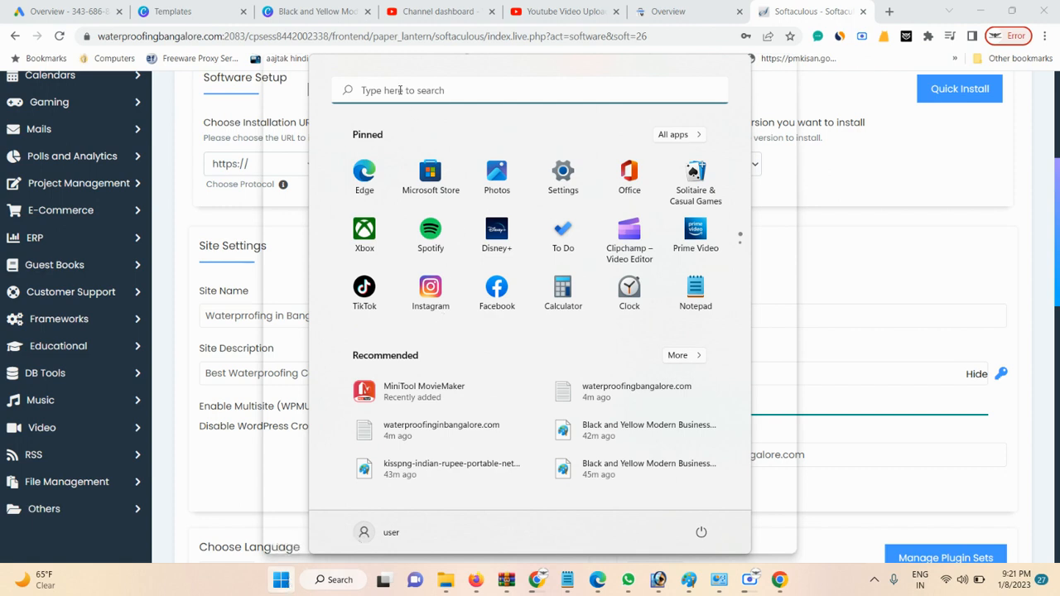
left_click(289, 584)
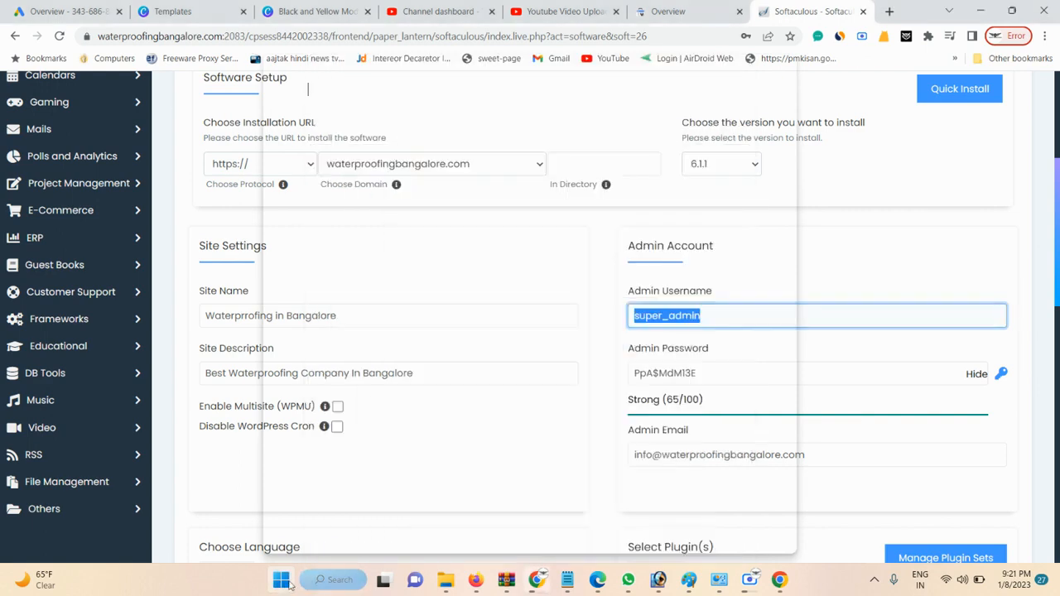
left_click(283, 583)
type("notenote")
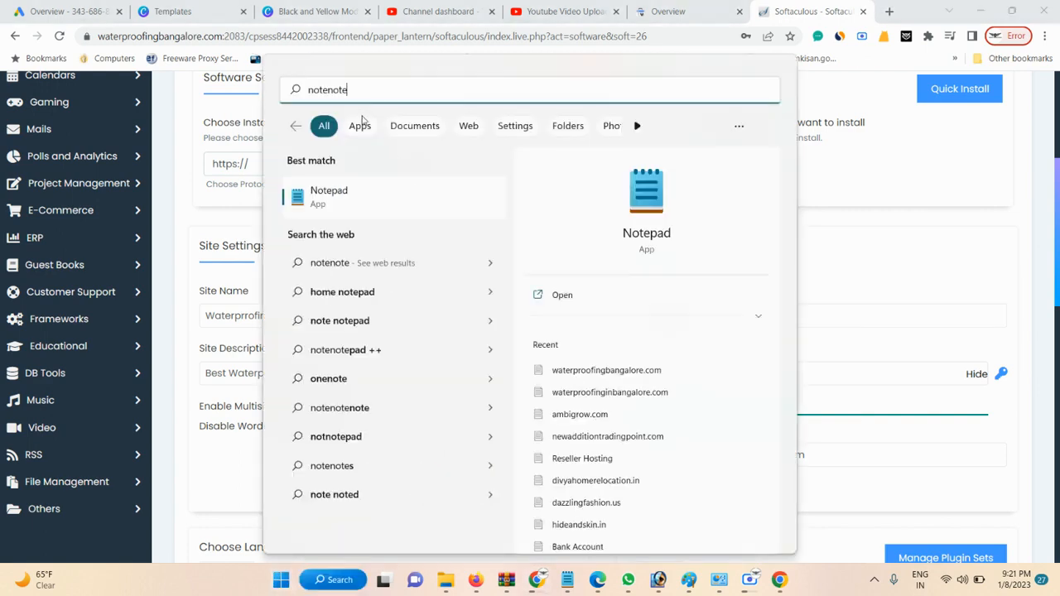
key("Escape")
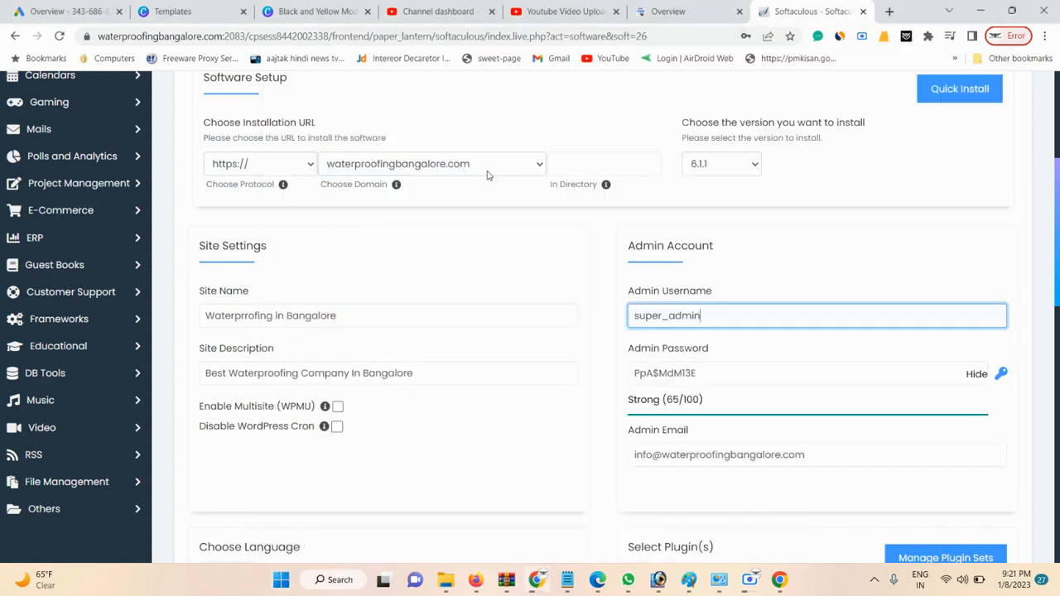
- Copy the admin username and bring the blank Untitled Notepad forward
double_click(680, 315)
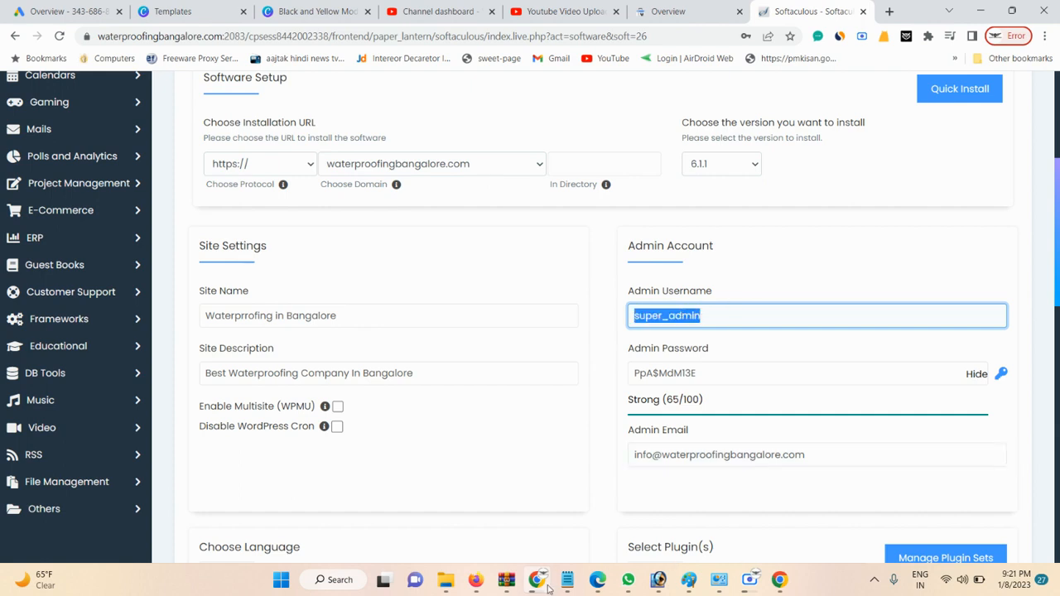
mouse_move(567, 579)
left_click(689, 512)
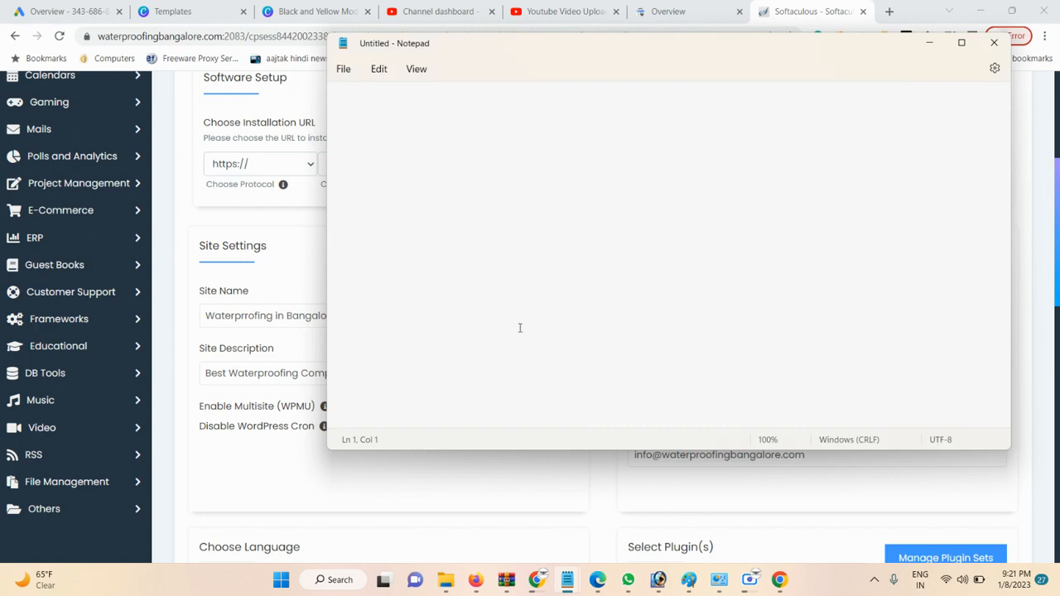
- Paste the admin username and, on the next line, the admin password into Notepad
key("ctrl+v")
left_click(670, 502)
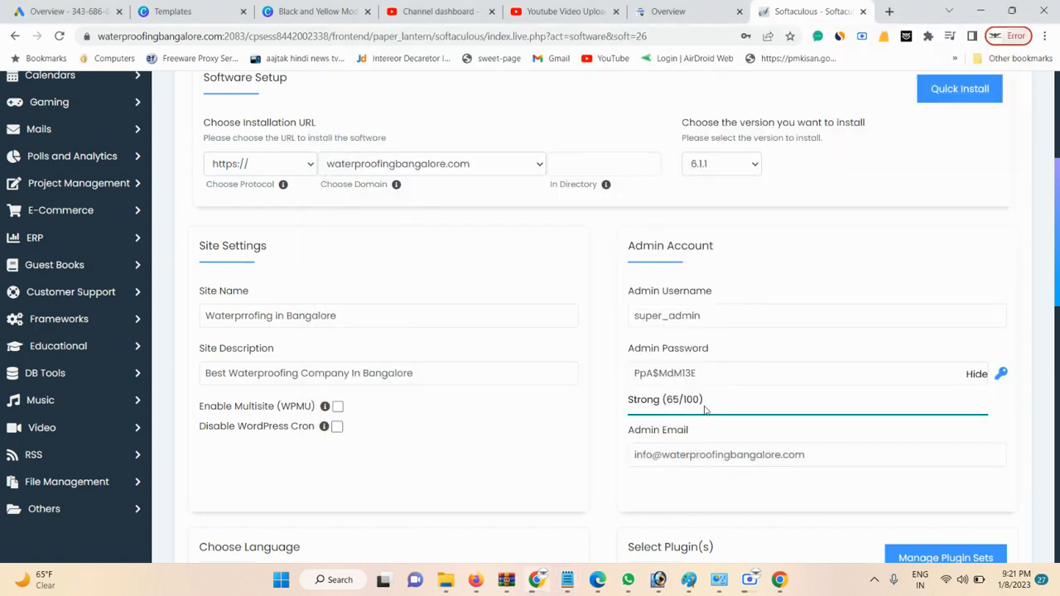
triple_click(667, 376)
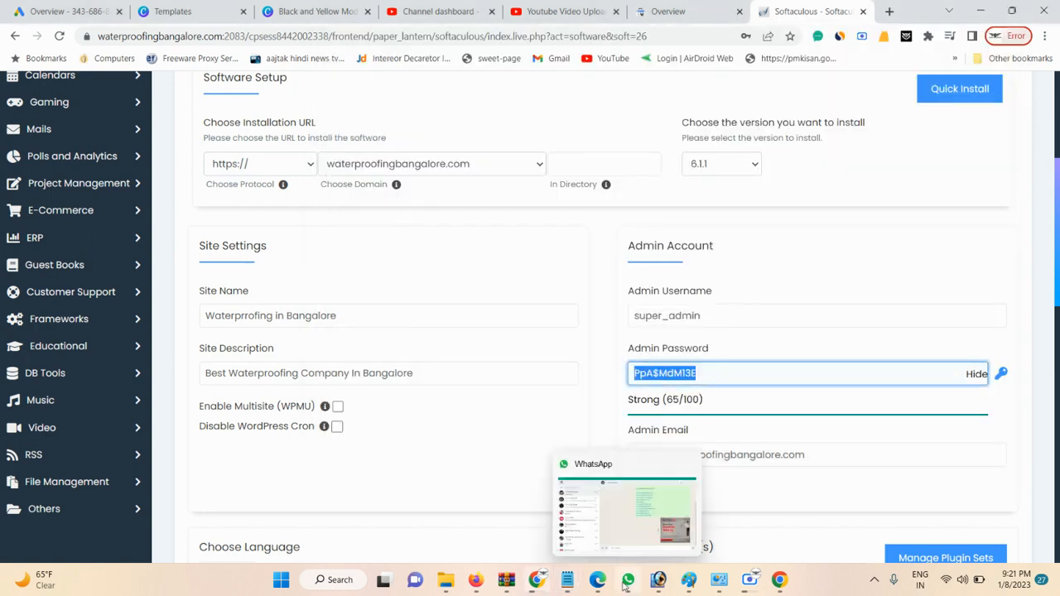
mouse_move(568, 580)
left_click(655, 531)
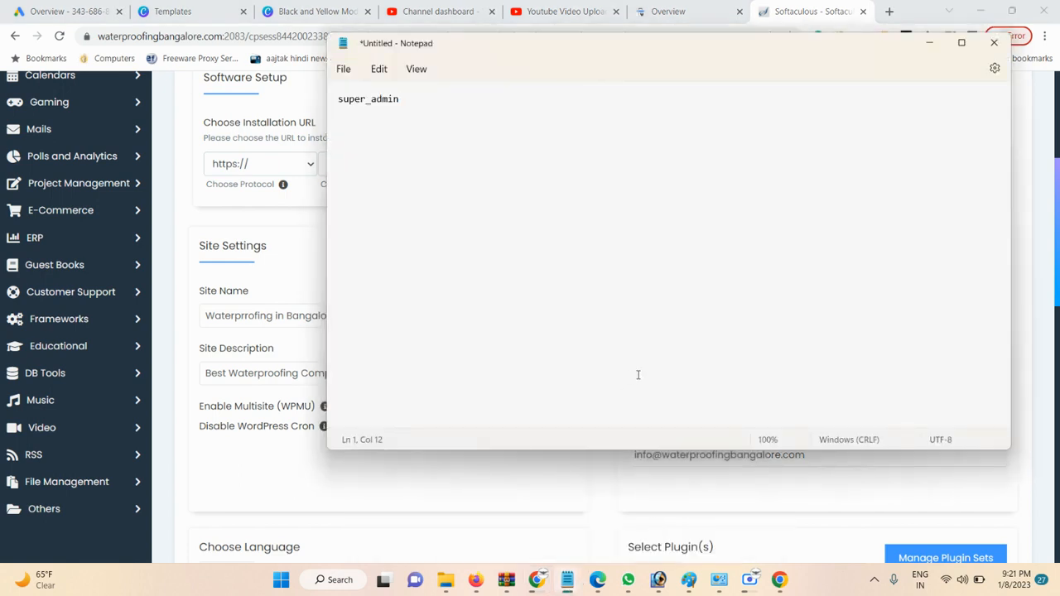
key("Return")
key("ctrl+v")
- Save the credentials as WATERPRRFING.txt in the hosting details folder
key("ctrl+s")
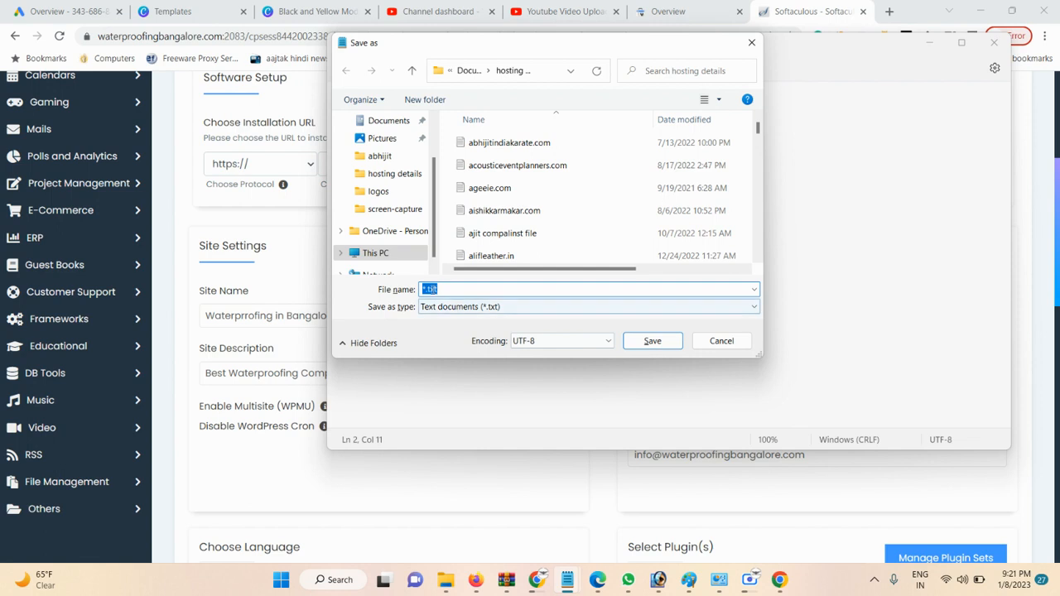
left_click(424, 289)
key("Caps_Lock")
type("SHS")
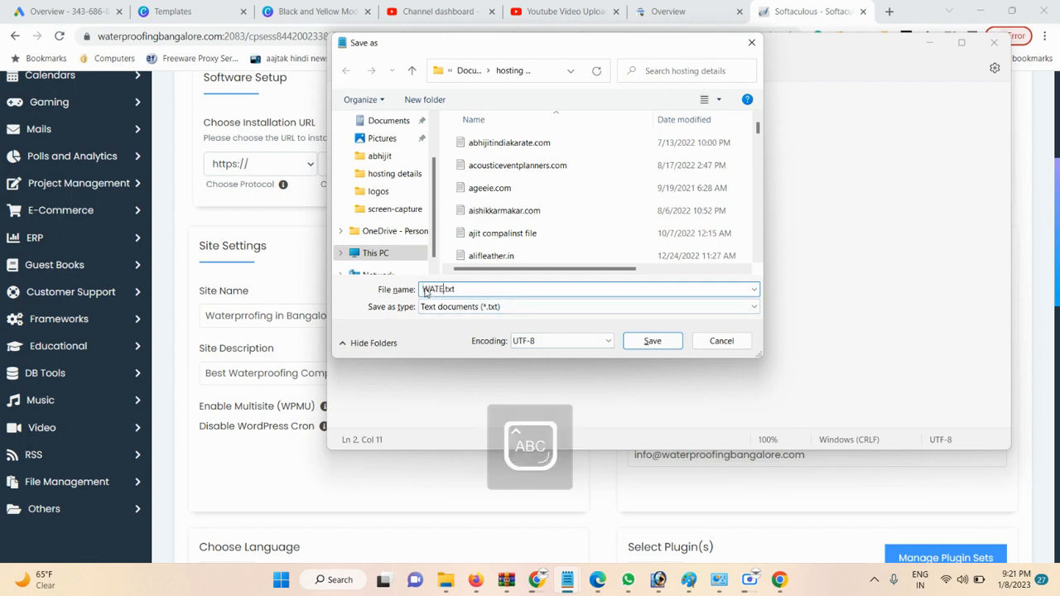
type("ERPRRFIN")
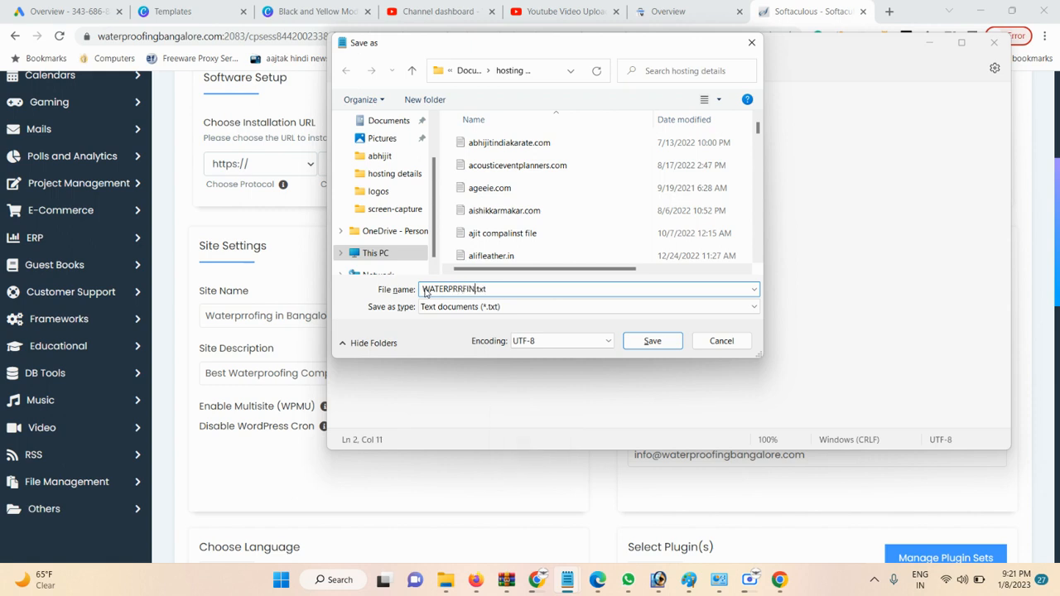
type("G")
left_click(651, 340)
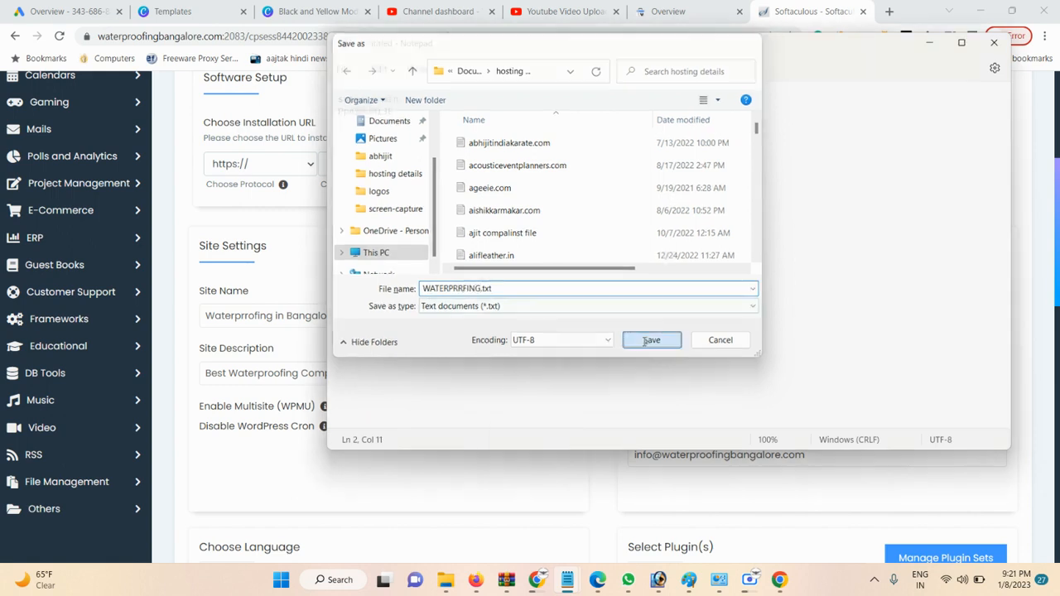
- Launch the WordPress installation and dismiss Chrome's save-password offer while the database propagates
left_click(929, 43)
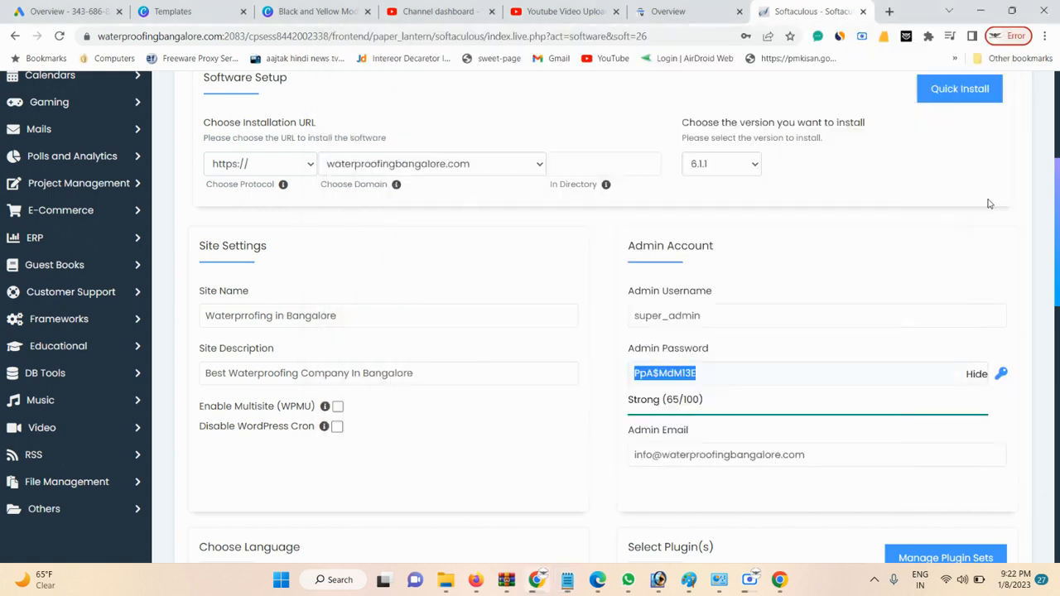
left_click_drag(1056, 216, 1054, 445)
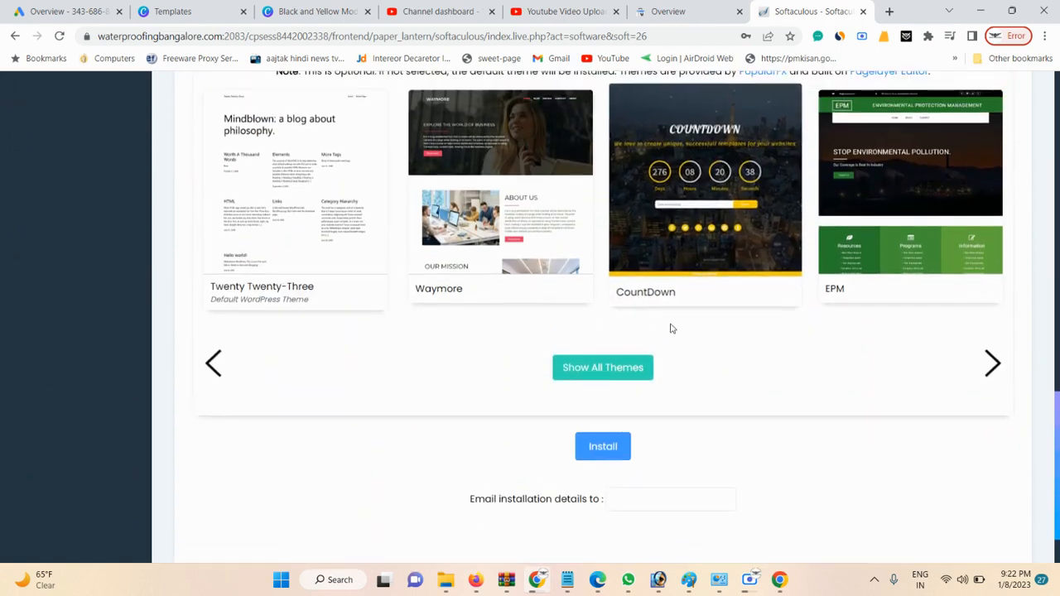
left_click(602, 448)
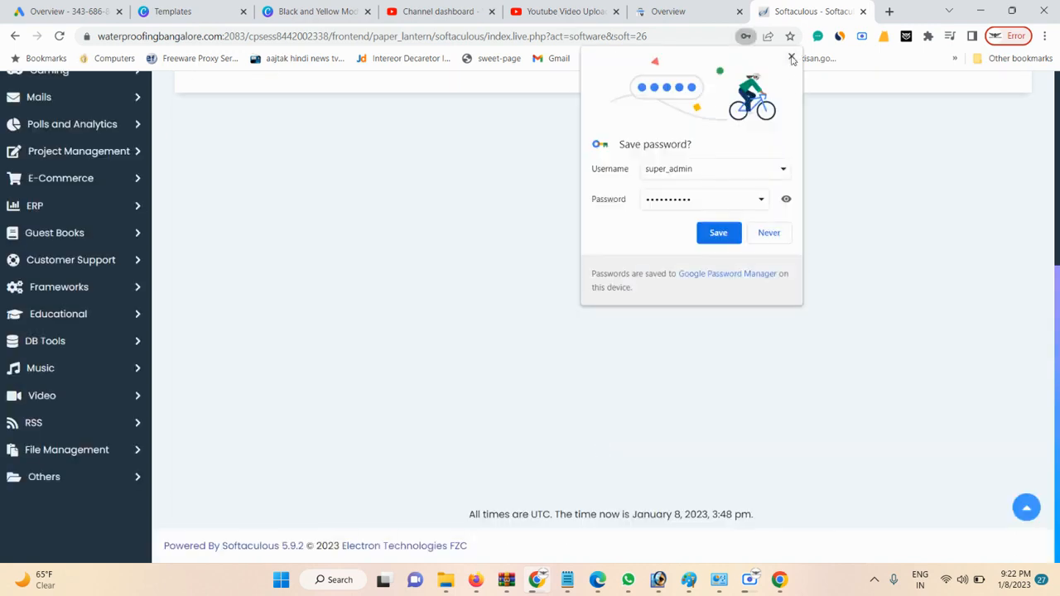
left_click(792, 58)
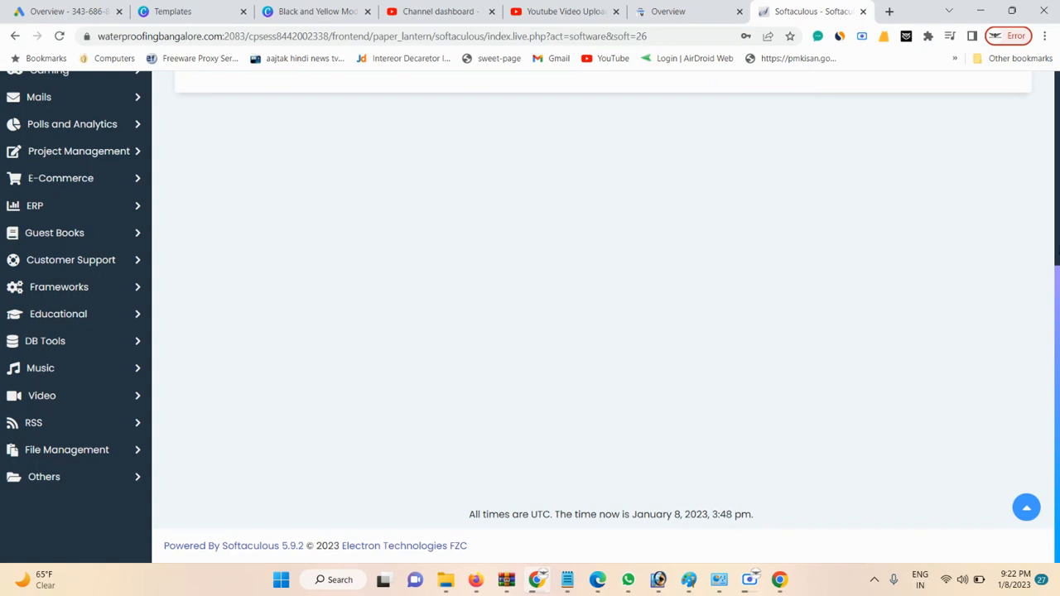
scroll(978, 179, "up", 5)
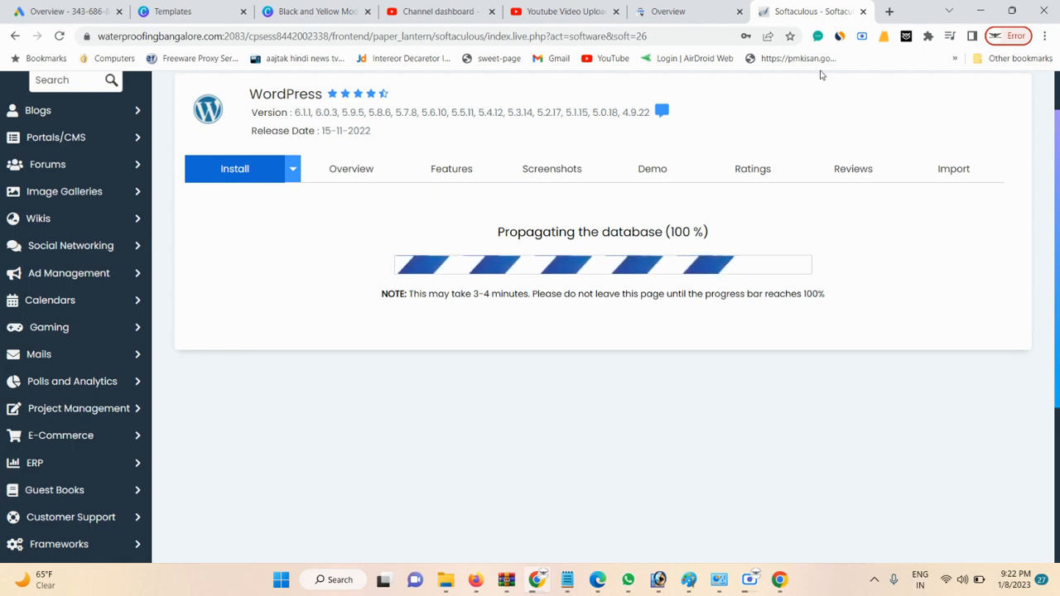
- In a new tab, search Google for 'wordpress download'
left_click(890, 12)
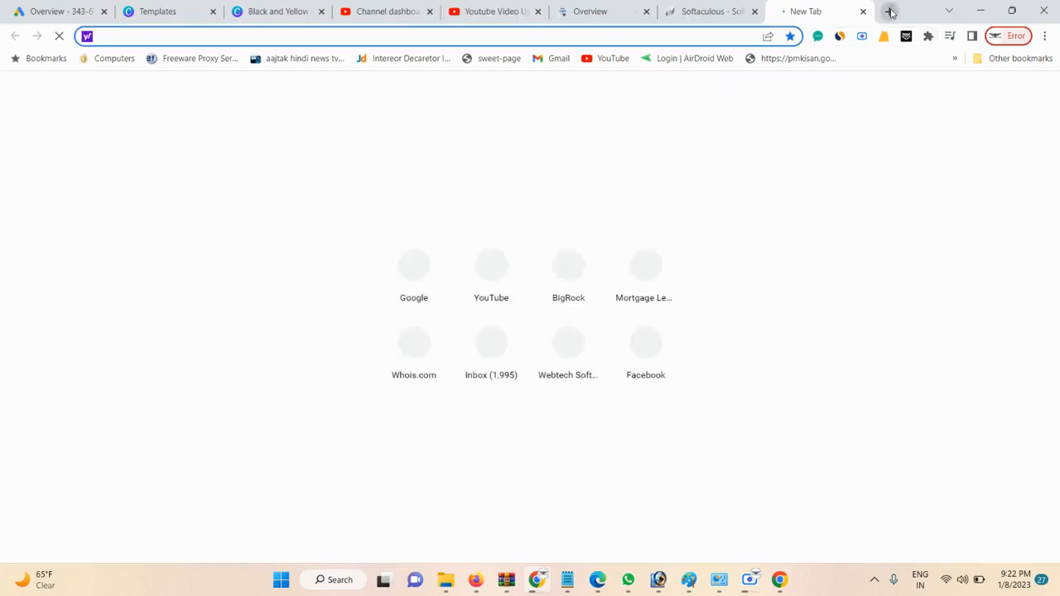
type("GOOO")
key("Return")
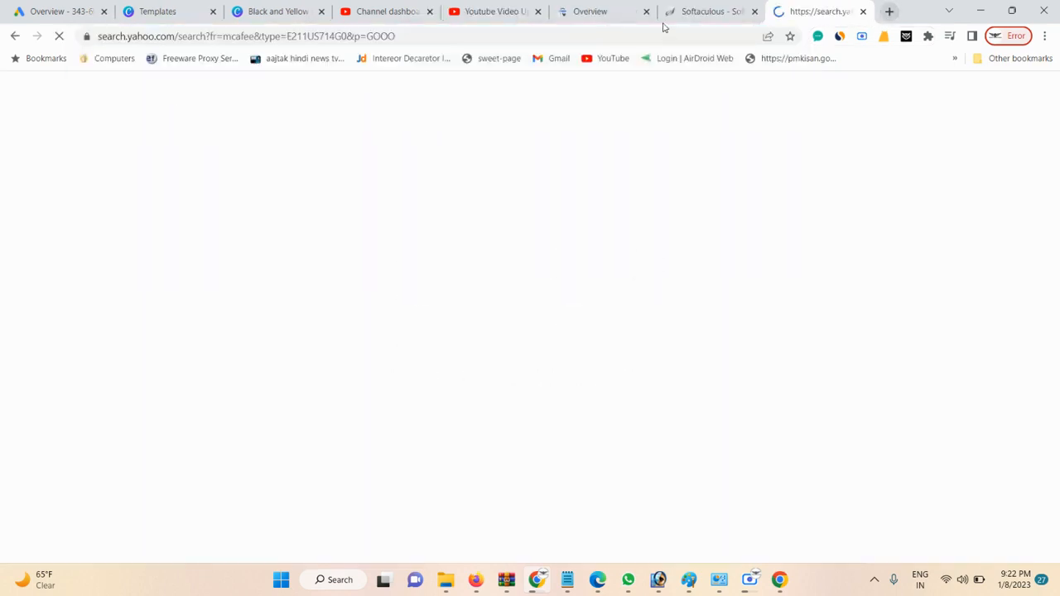
left_click(542, 35)
type("GOO")
key("Return")
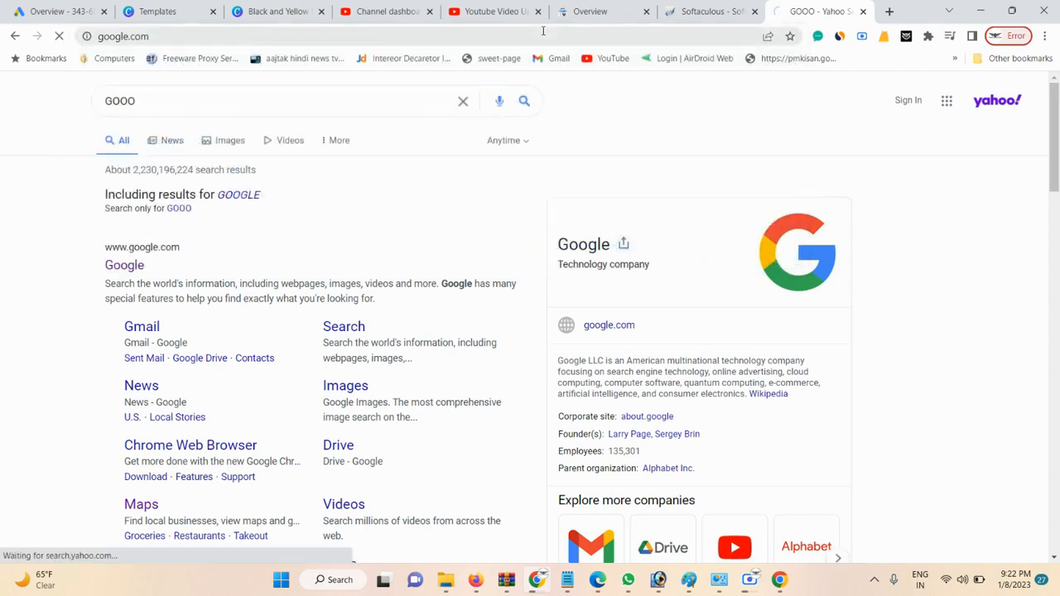
type("wor")
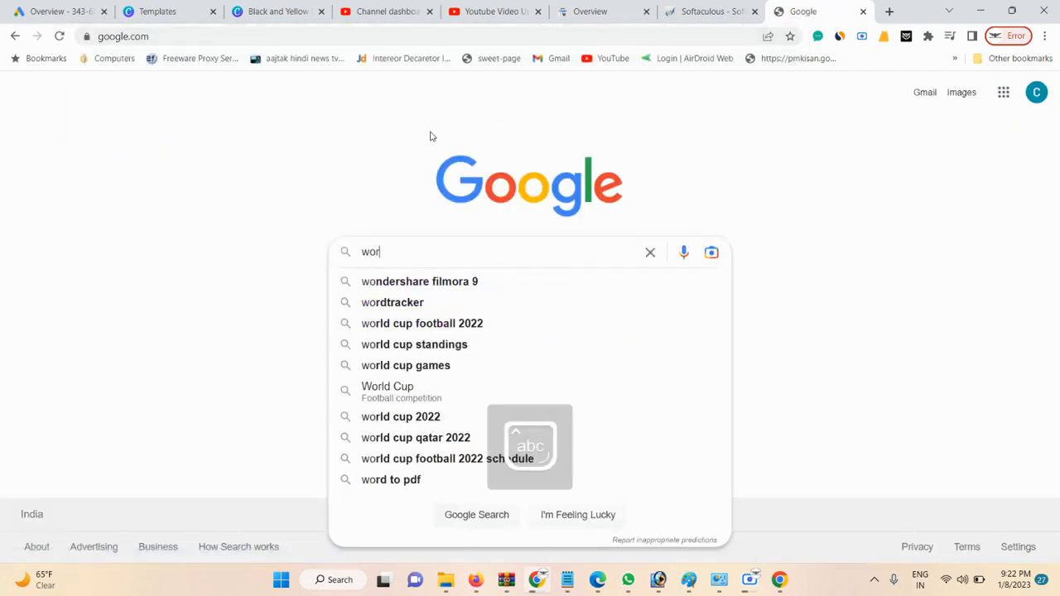
type("dpres")
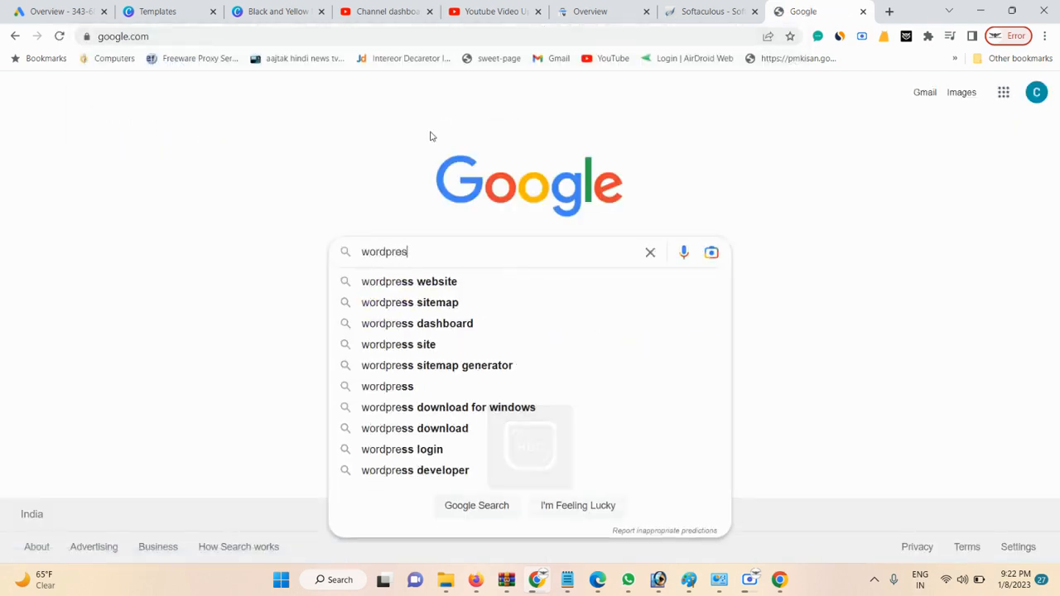
type("s do")
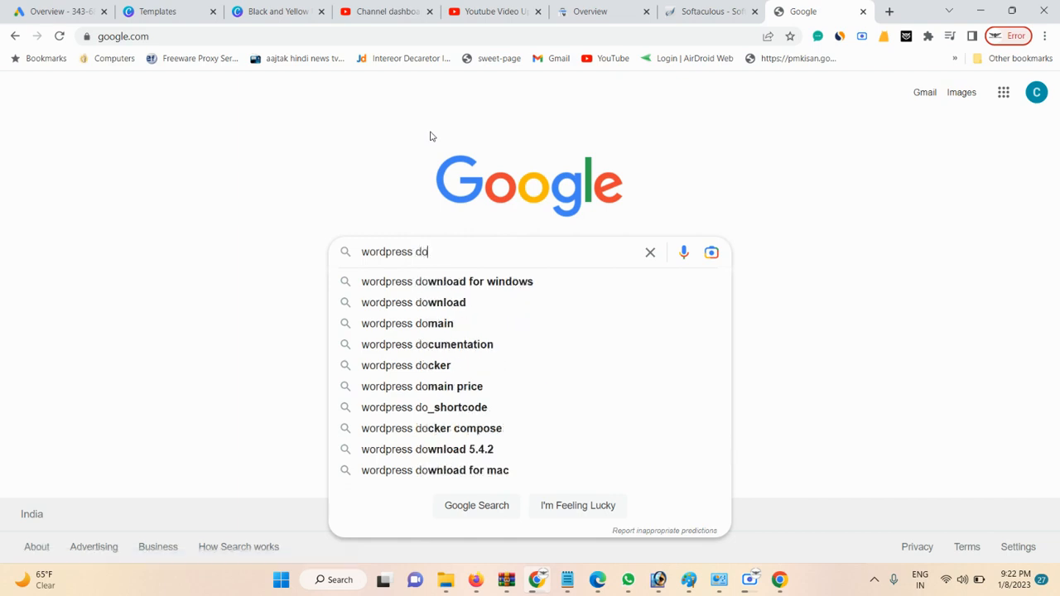
left_click(413, 302)
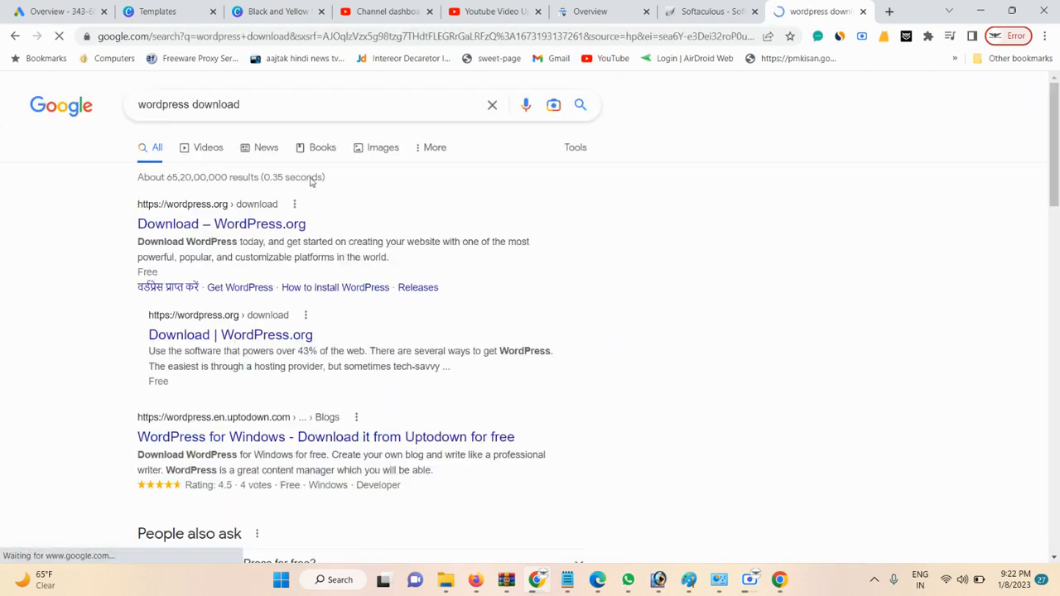
- Download WordPress 6.1.1 from wordpress.org and return to the Softaculous results
left_click(251, 222)
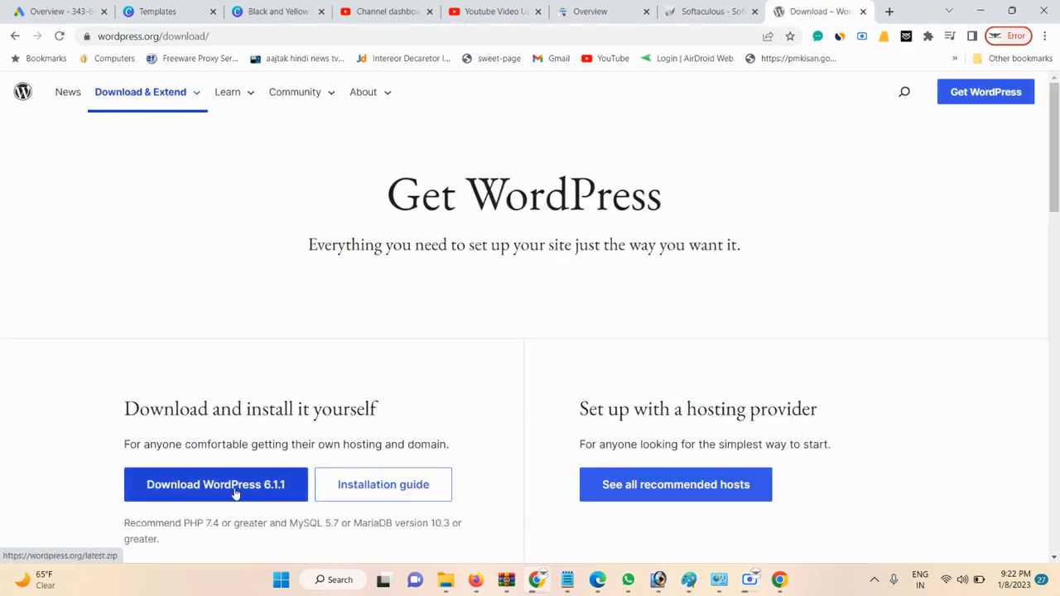
left_click(231, 490)
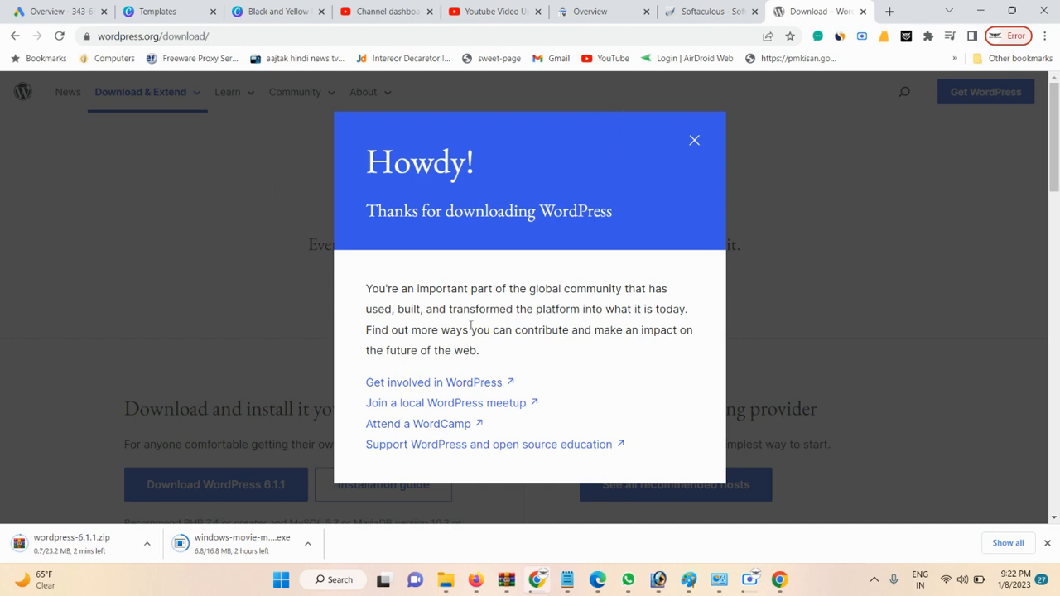
left_click(711, 11)
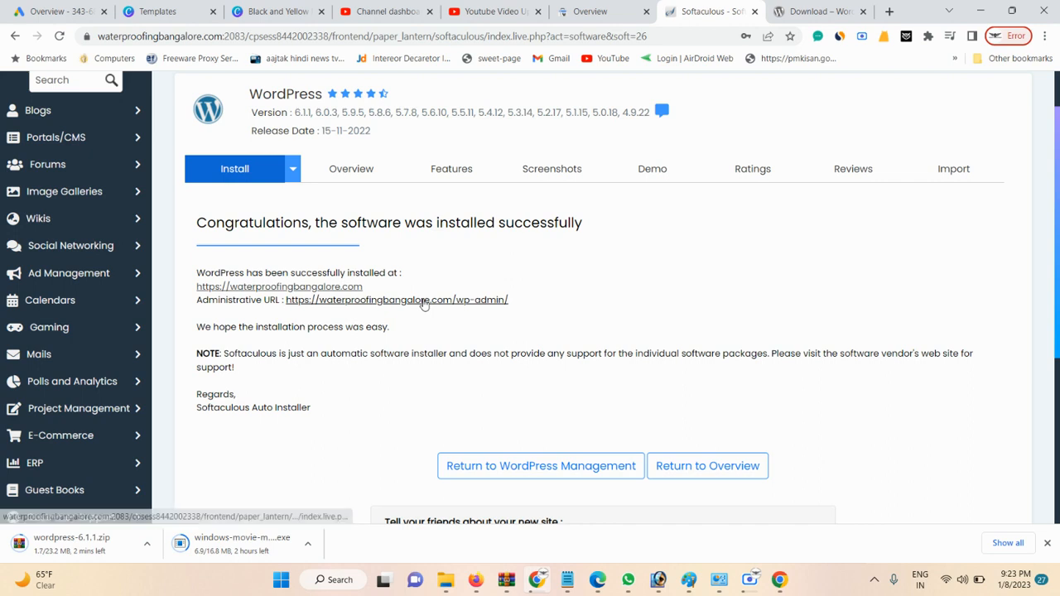
- Open the WordPress admin URL in a new tab
right_click(402, 301)
left_click(462, 312)
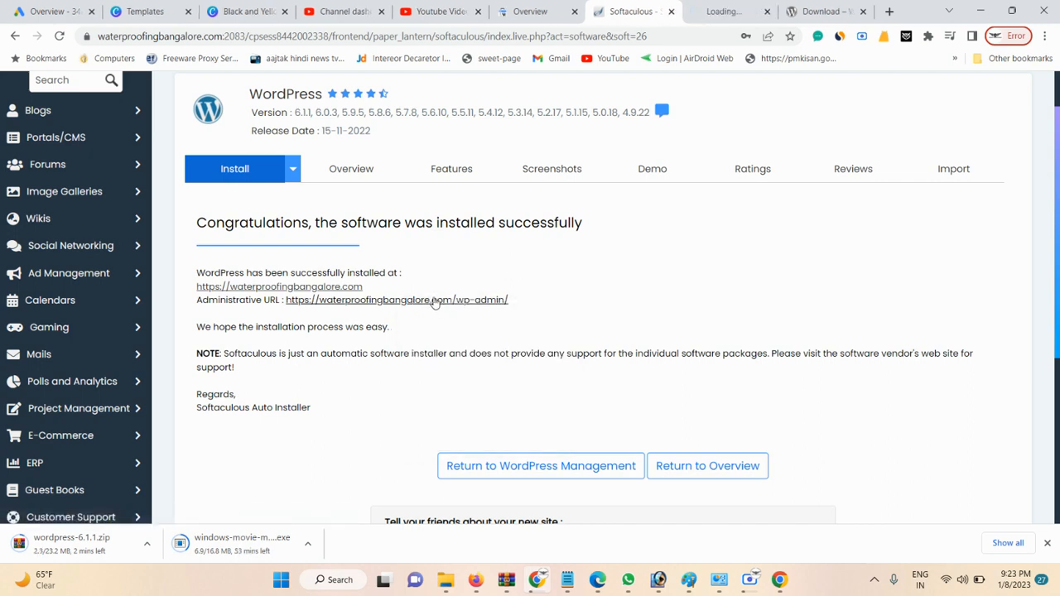
left_click(731, 10)
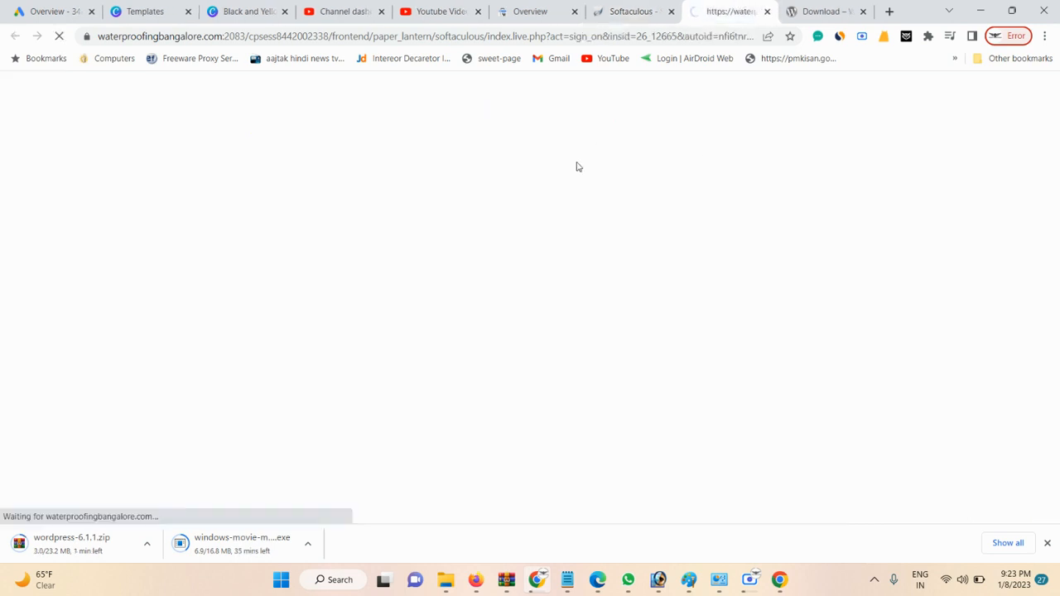
left_click(614, 7)
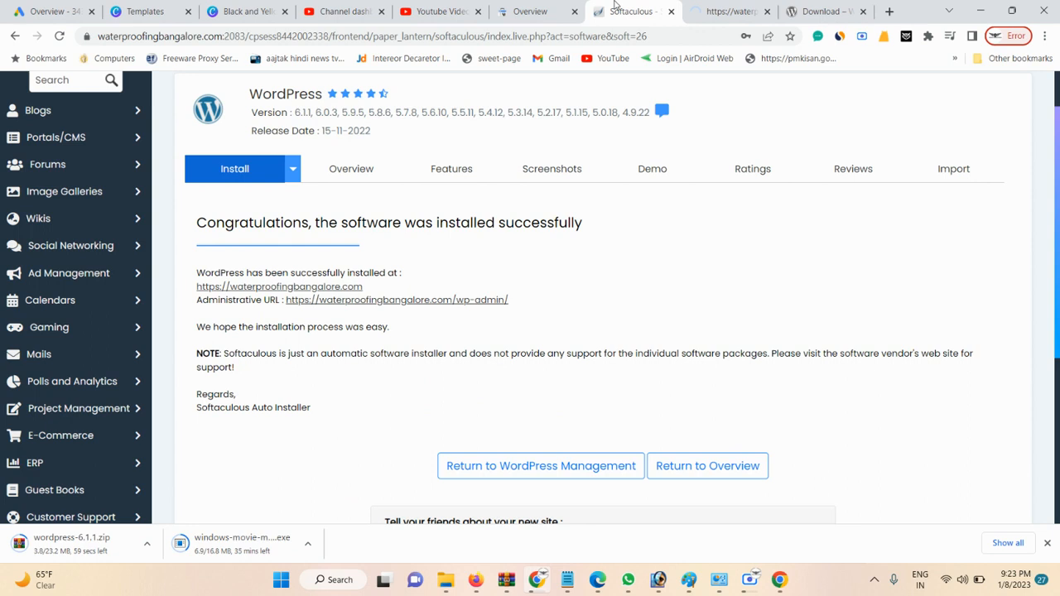
- Open the waterproofingbangalore.com front page in a new tab and view it
right_click(282, 287)
left_click(313, 296)
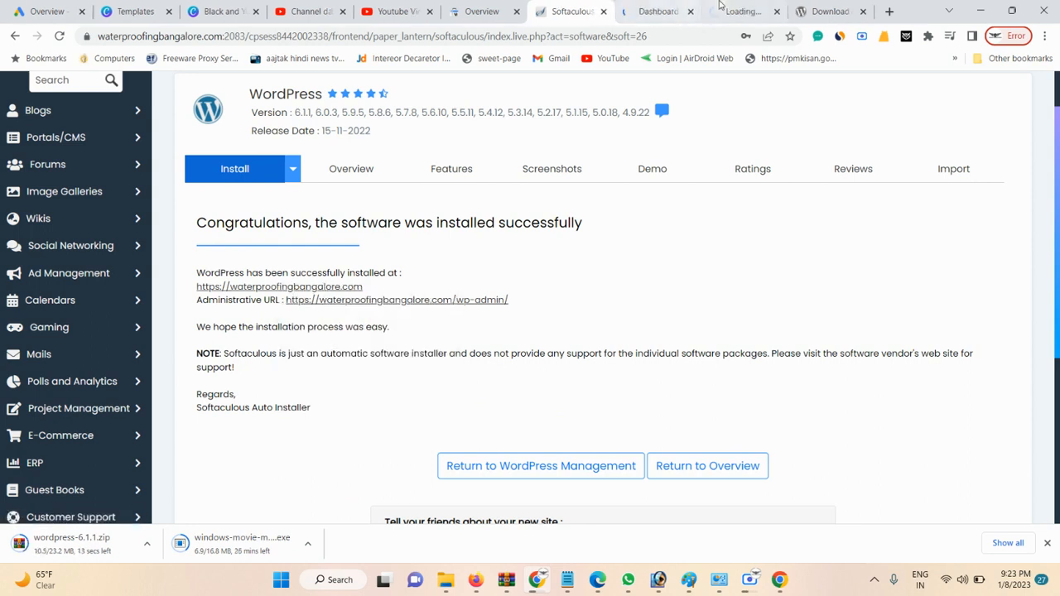
left_click(733, 12)
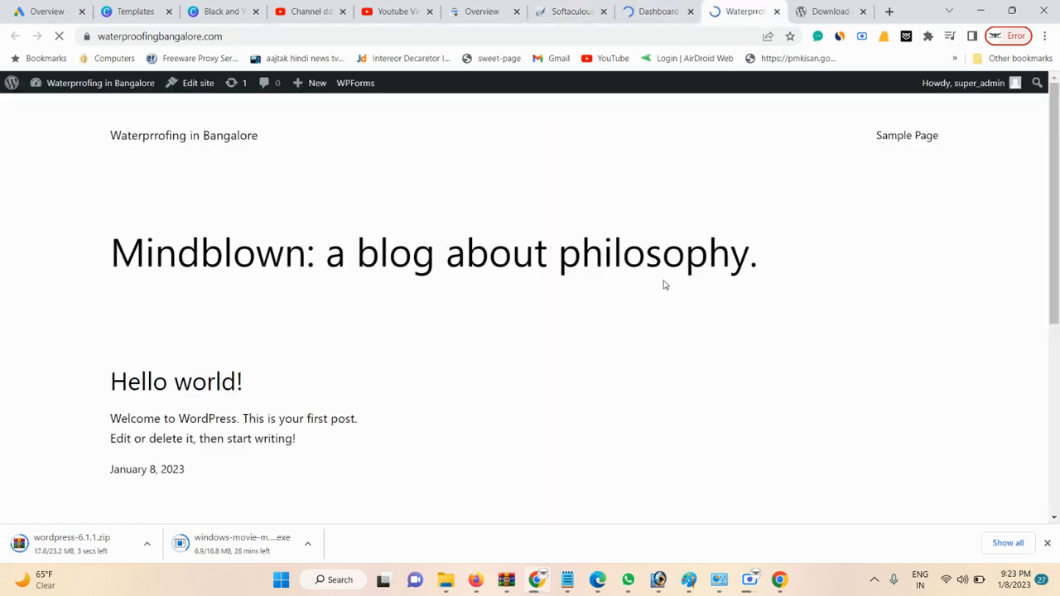
left_click_drag(1058, 222, 1059, 249)
left_click(661, 10)
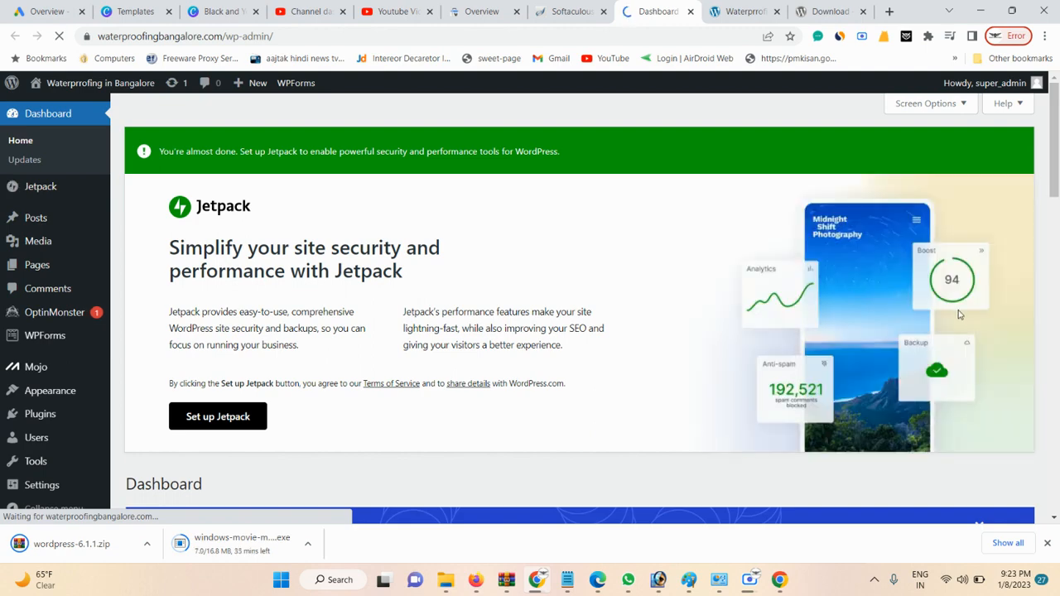
- Dismiss the Dashboard welcome panel and go to Appearance > Themes to view the four installed themes
mouse_move(1058, 133)
left_mouse_down()
mouse_move(1058, 242)
mouse_move(1057, 120)
left_mouse_up()
left_click(1000, 131)
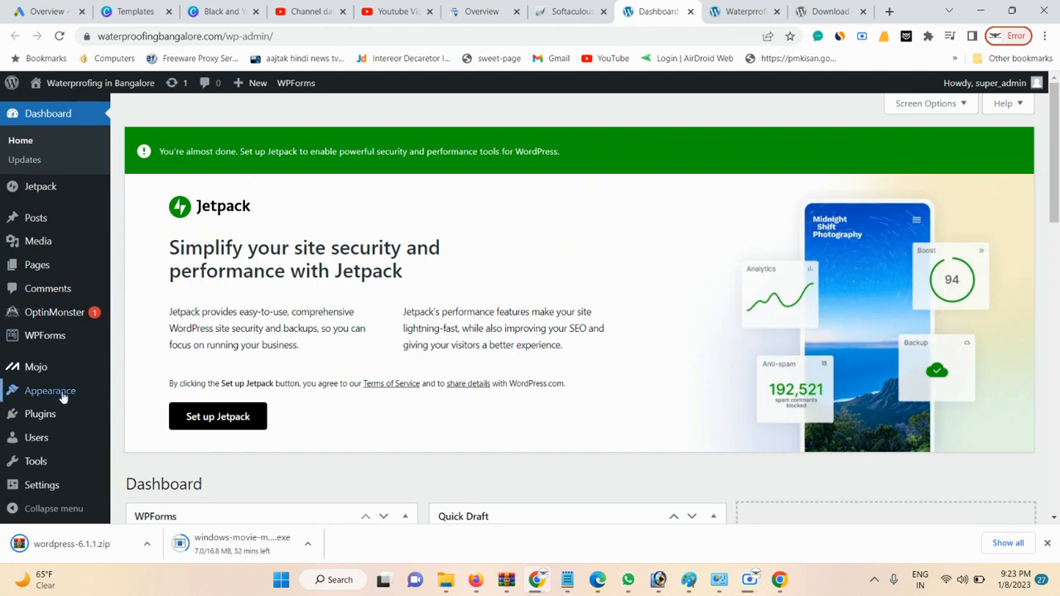
mouse_move(70, 393)
left_click(139, 393)
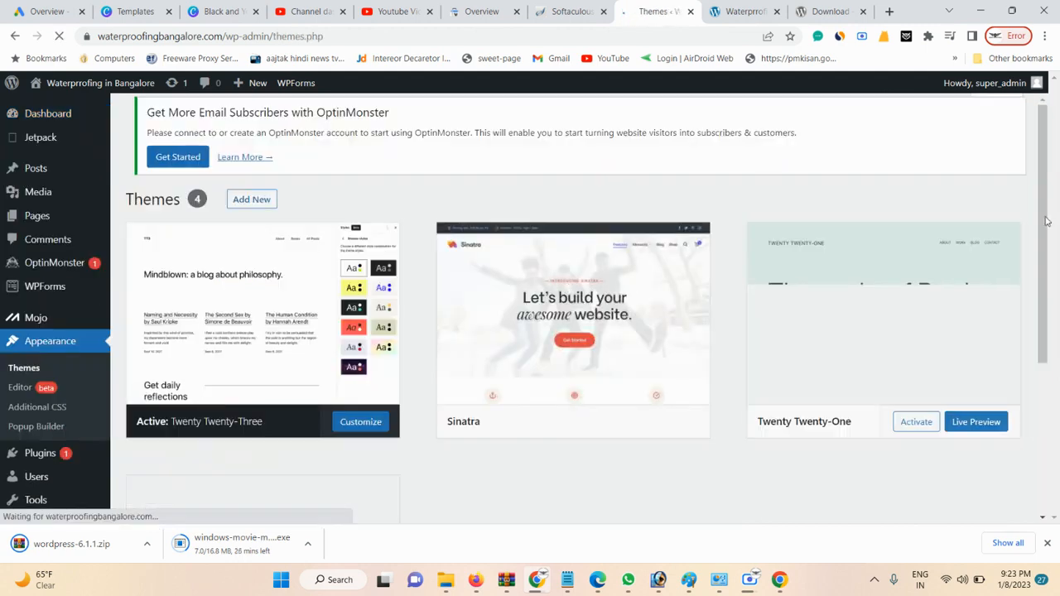
left_click_drag(1047, 211, 1047, 358)
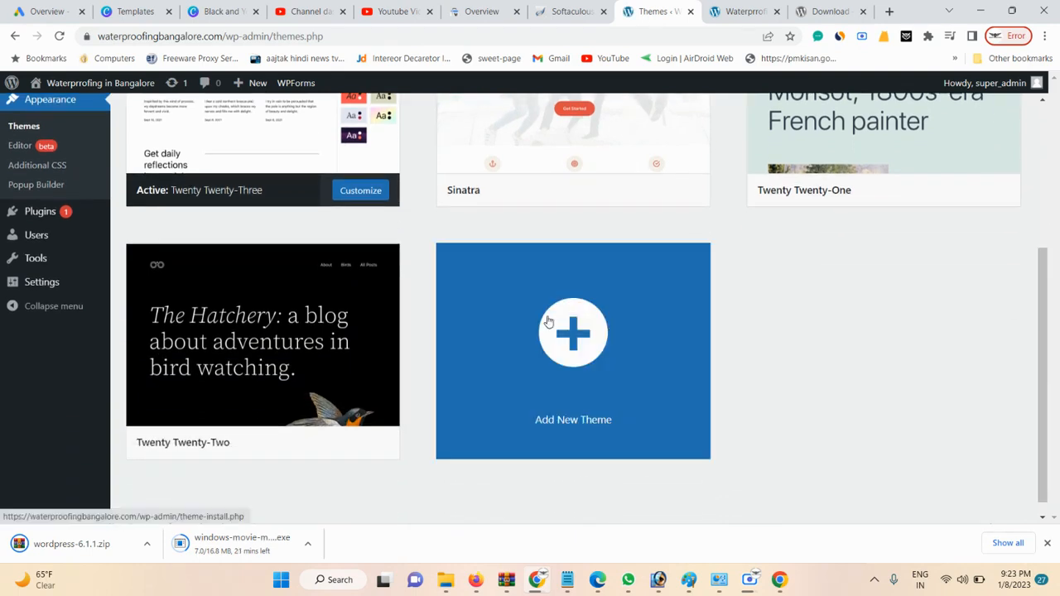
left_click_drag(1040, 318, 1041, 253)
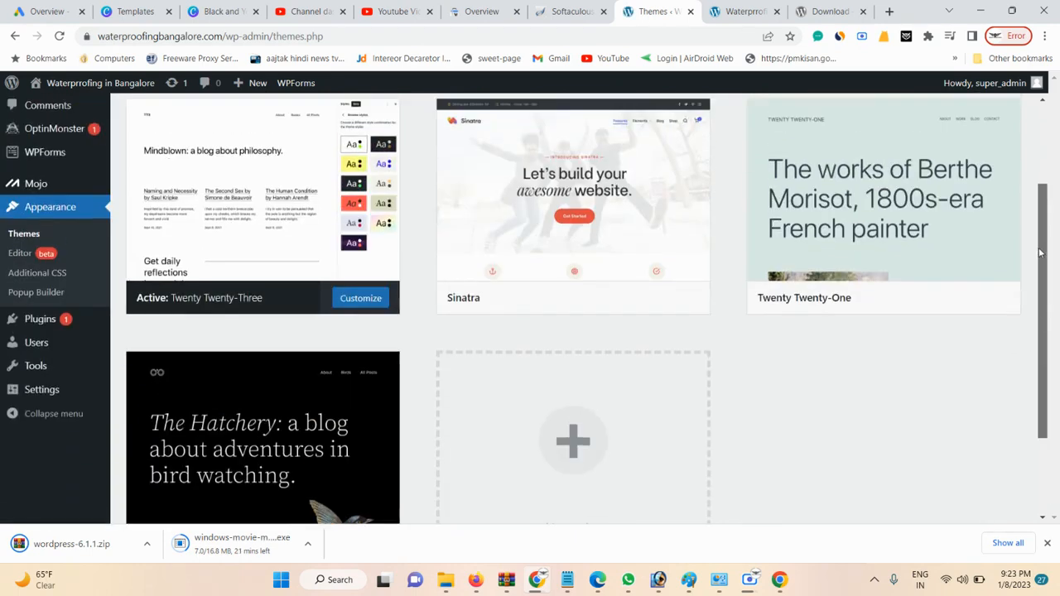
- Delete the Twenty Twenty-One, Sinatra and Twenty Twenty-Two themes, confirming each deletion
left_click(783, 311)
left_click(993, 492)
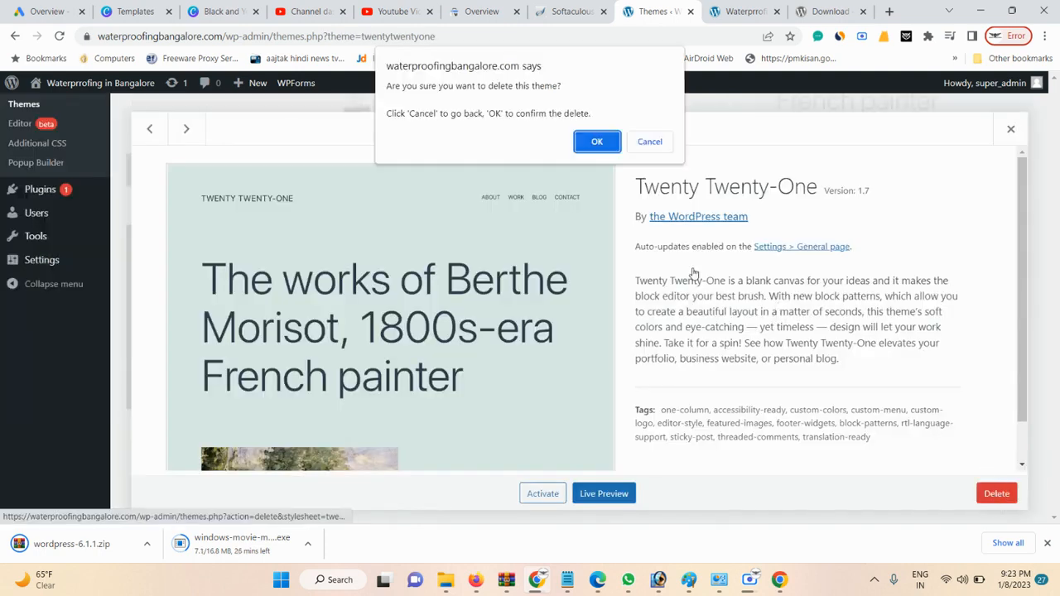
left_click(598, 142)
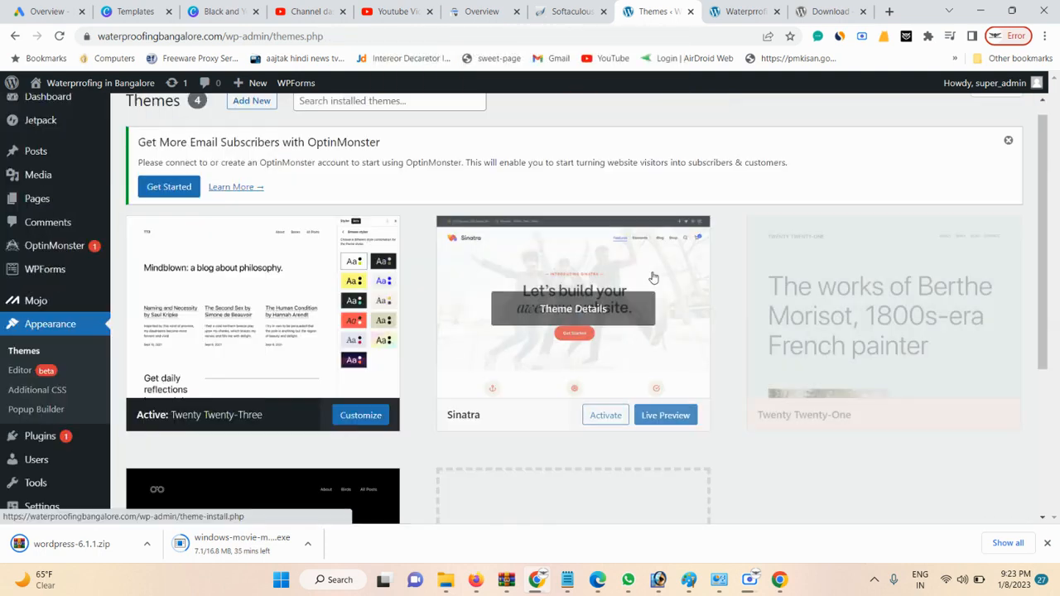
left_click(518, 409)
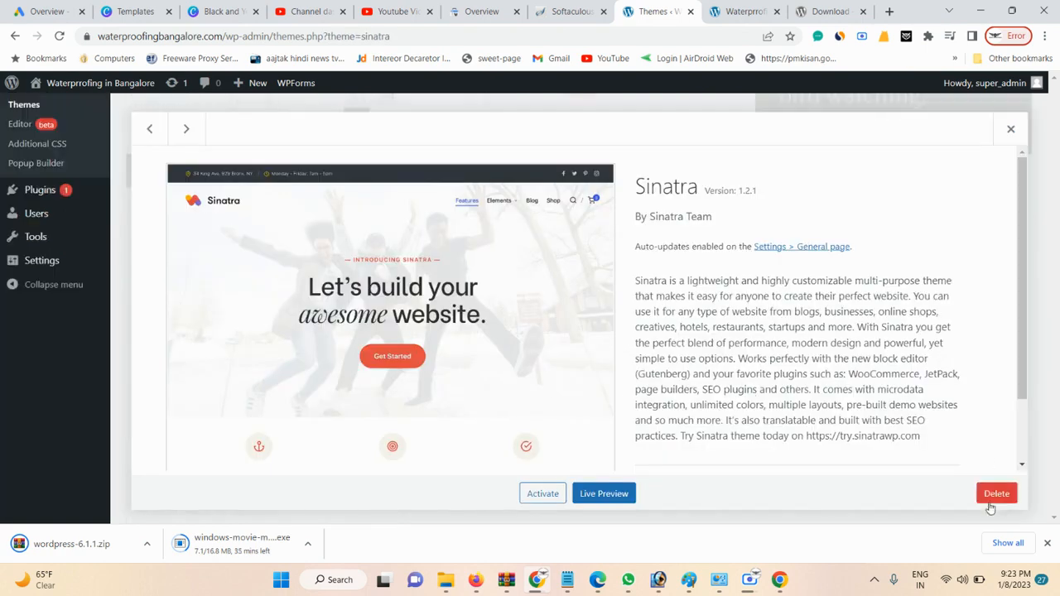
left_click(996, 494)
left_click(598, 147)
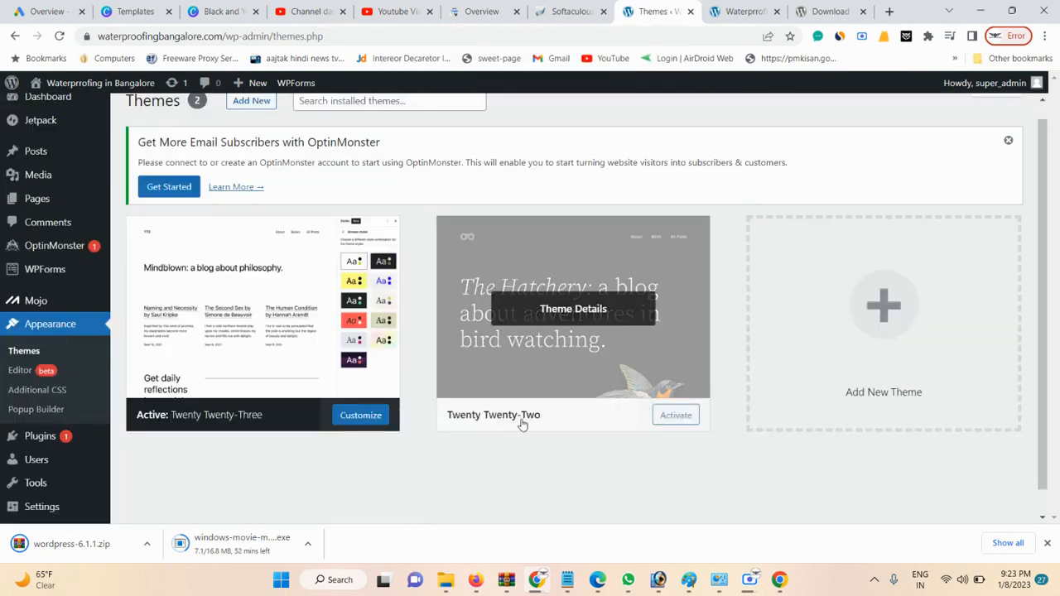
left_click(526, 420)
left_click(996, 494)
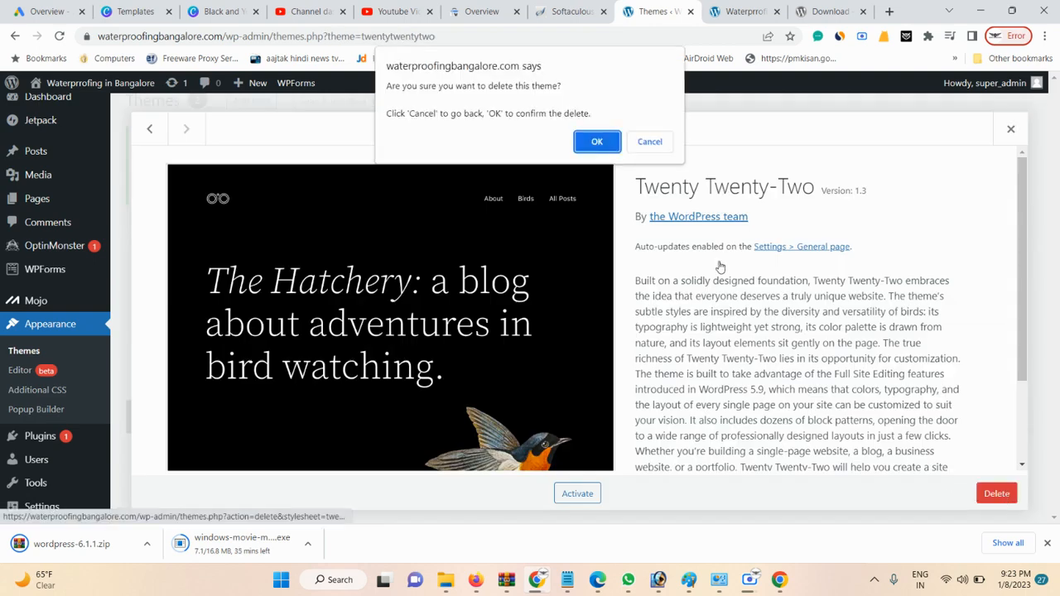
left_click(596, 143)
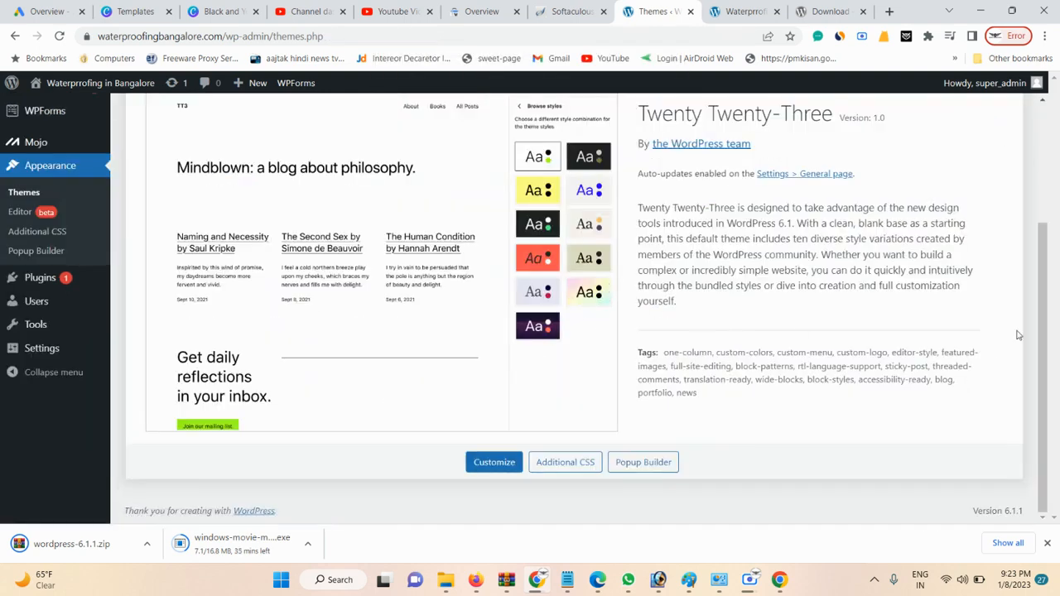
mouse_move(1041, 344)
left_mouse_down()
mouse_move(1035, 160)
mouse_move(1041, 359)
left_mouse_up()
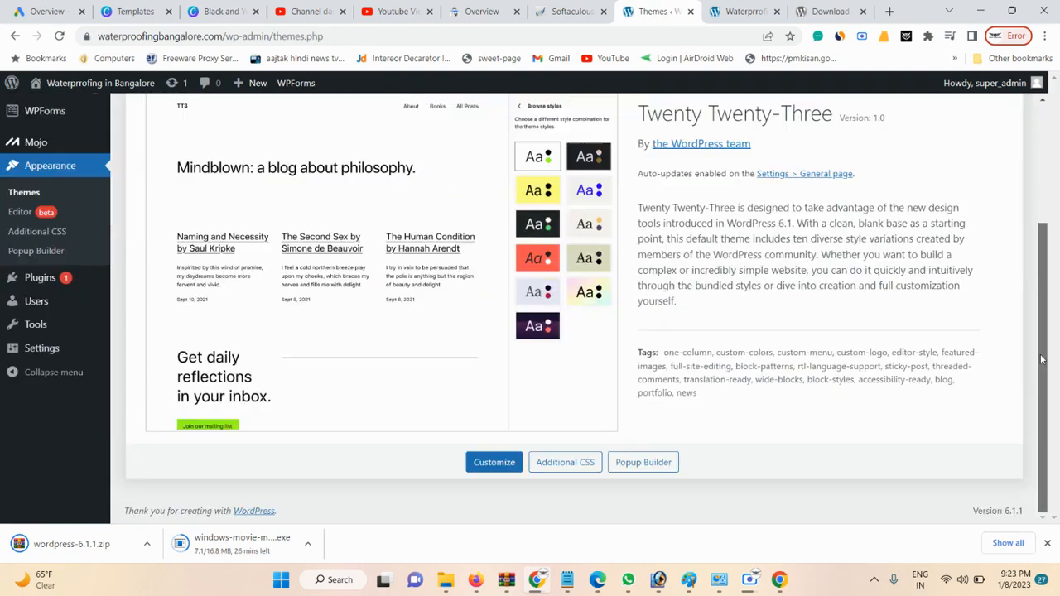
left_click_drag(1031, 224, 1021, 152)
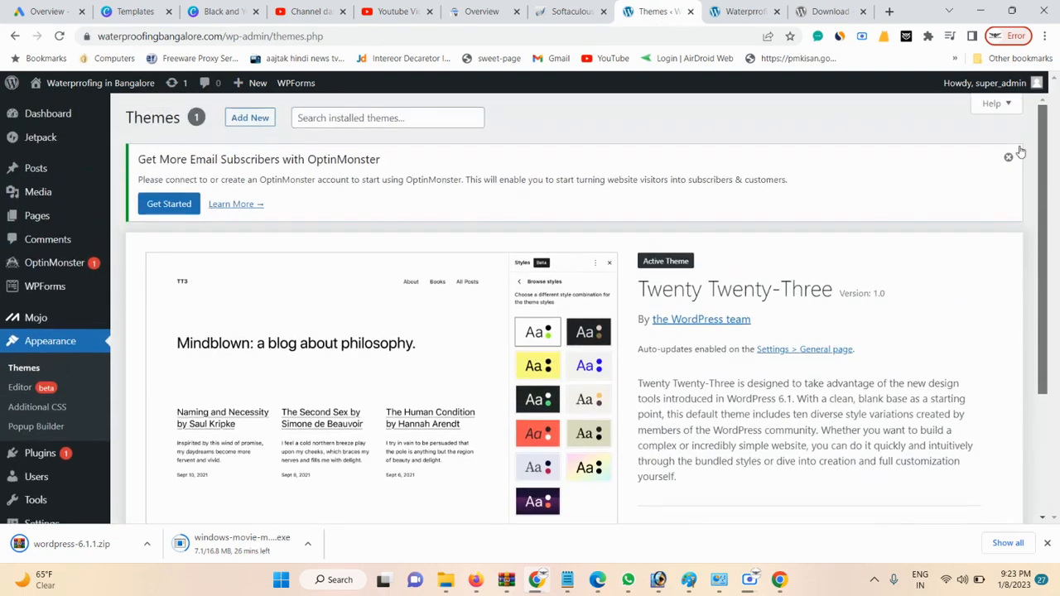
left_click(23, 368)
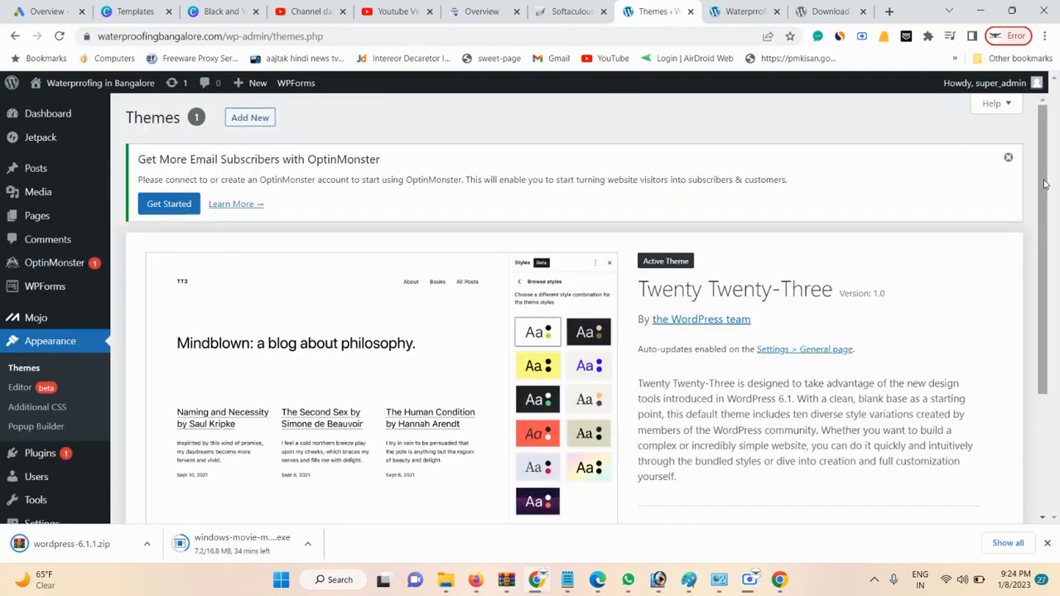
- Install the Astra theme from Add New Themes and activate it
left_click(267, 117)
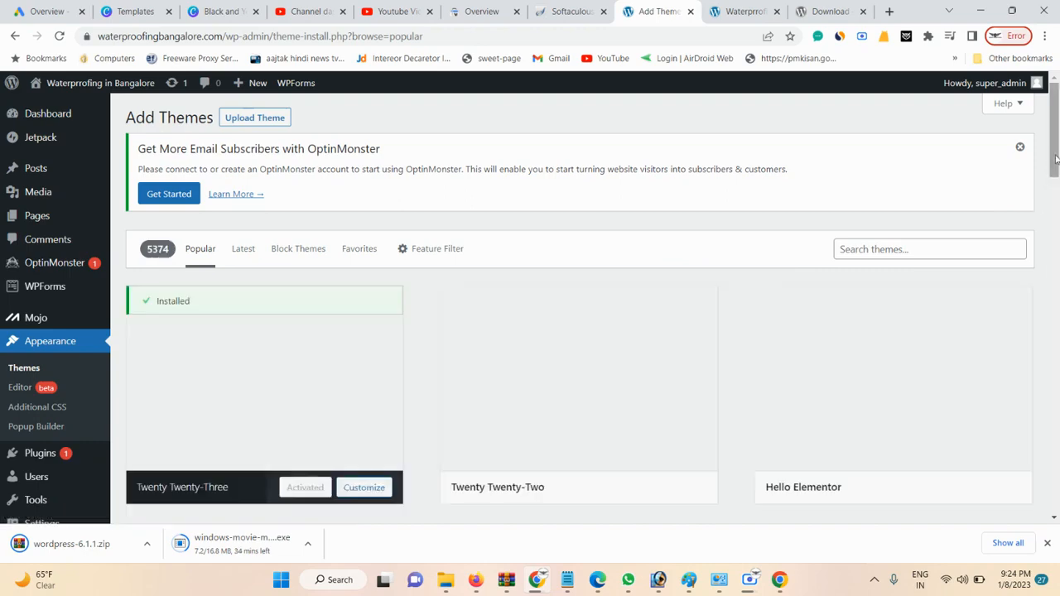
scroll(579, 356, "down", 3)
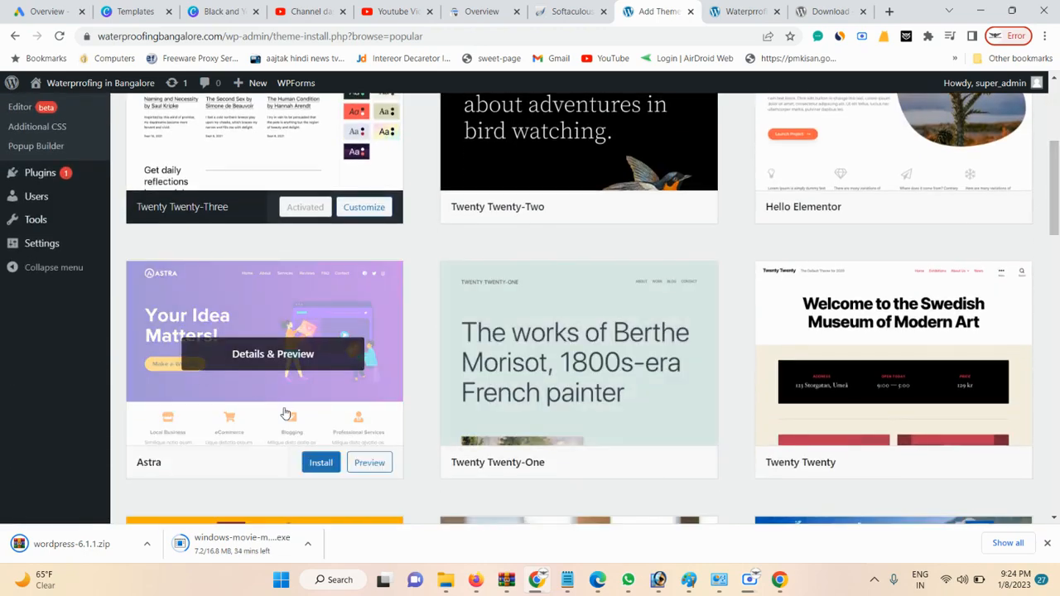
left_click(322, 464)
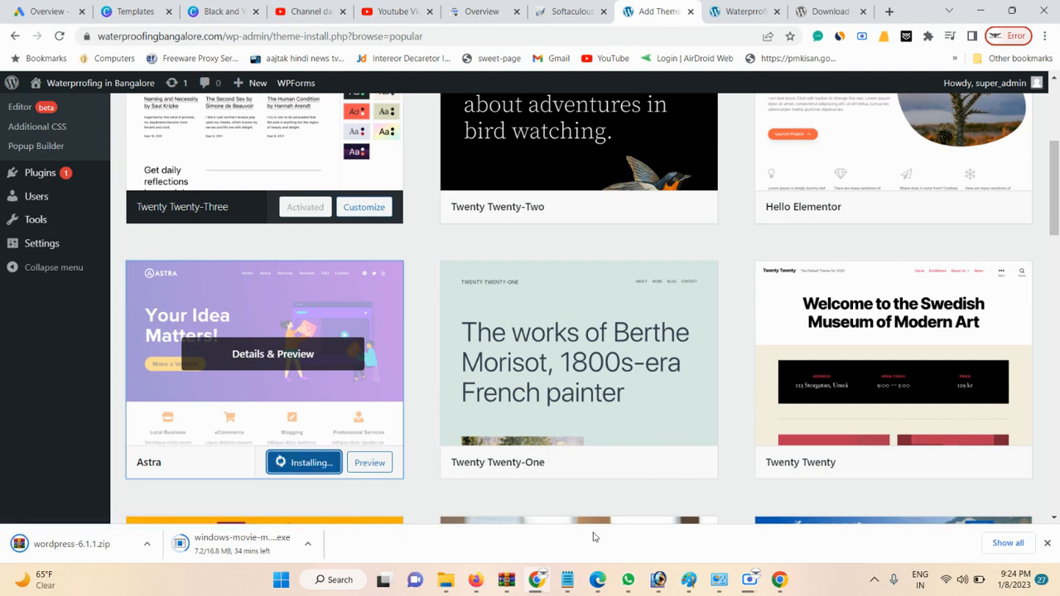
left_click(1046, 543)
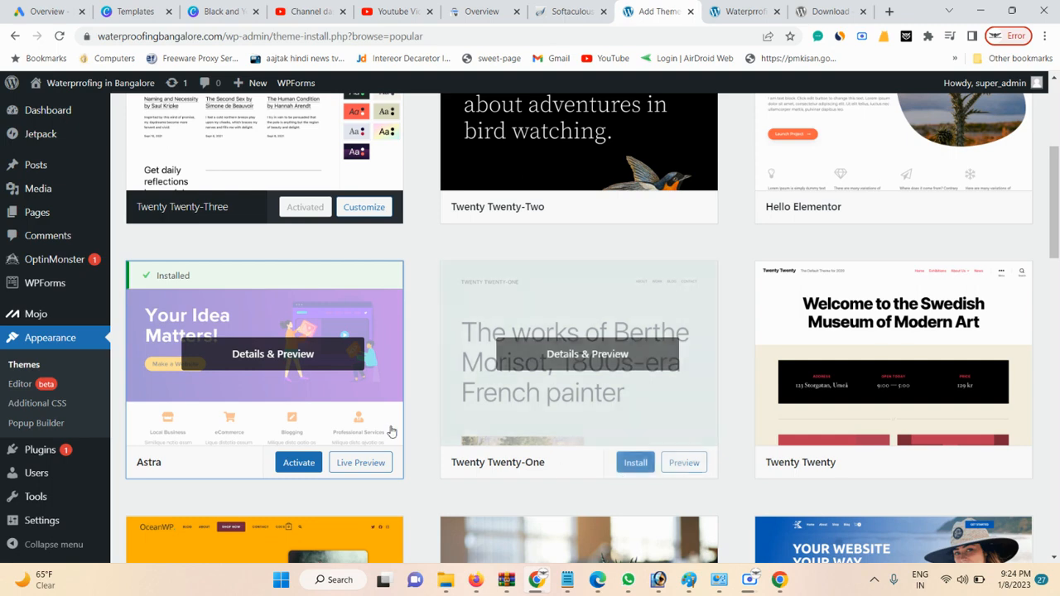
left_click(299, 463)
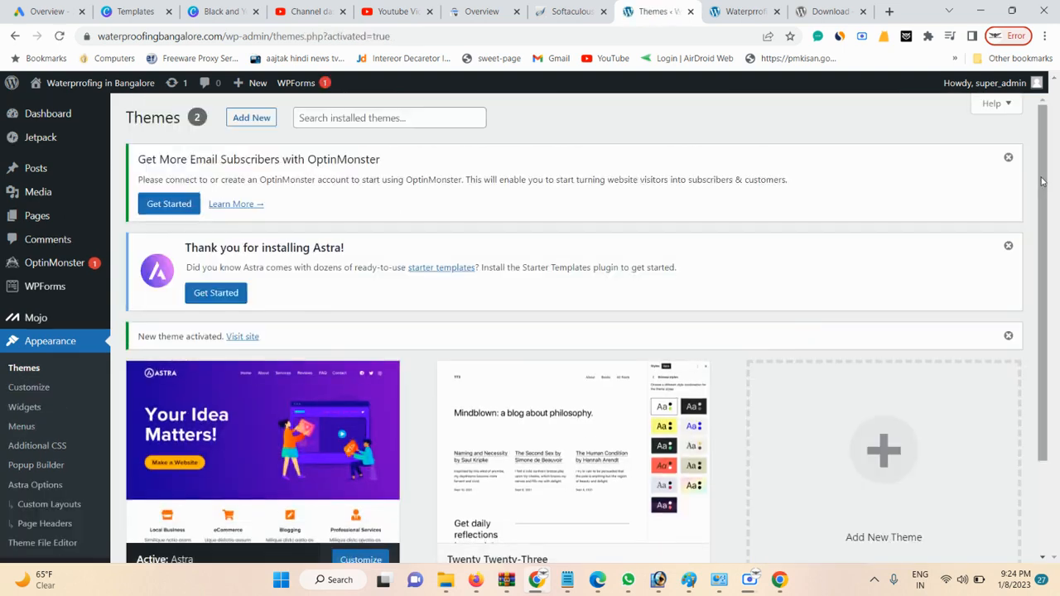
- Open the live site in a new tab, check it renders with Astra, then return to Themes
scroll(1045, 183, "down", 2)
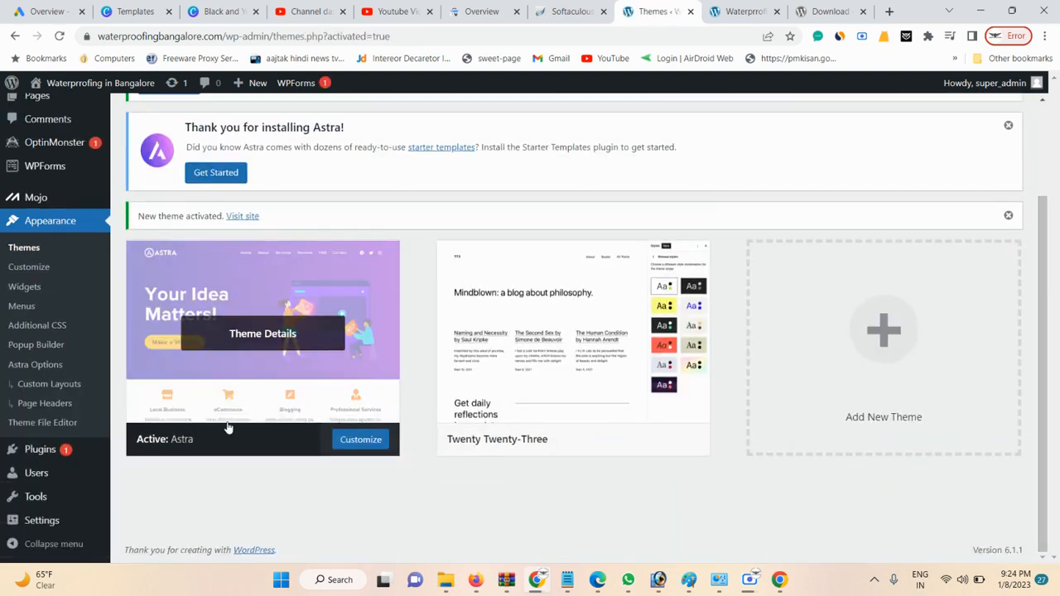
right_click(241, 217)
left_click(287, 227)
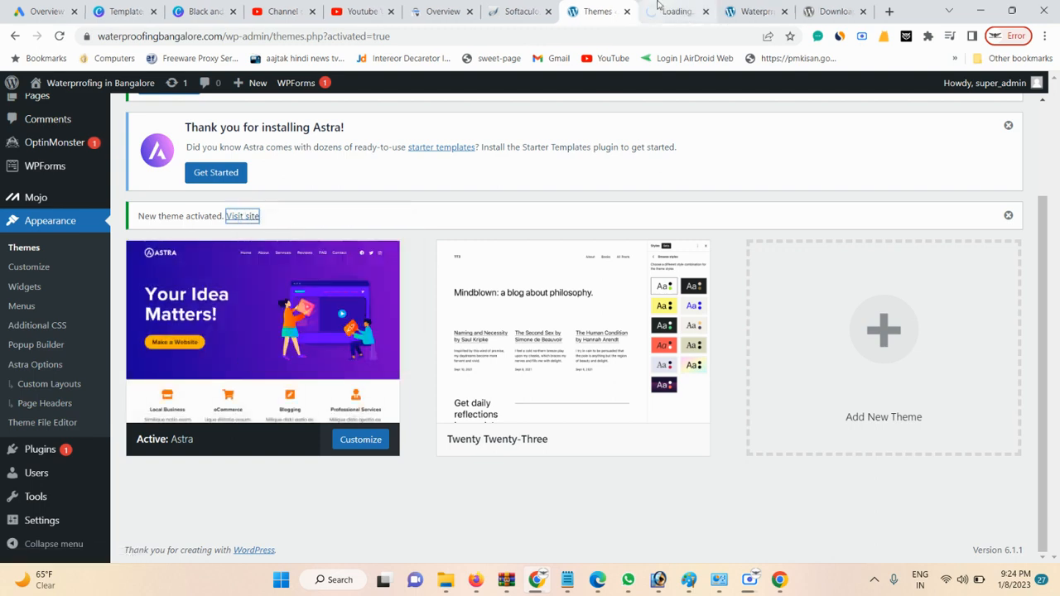
left_click(675, 12)
left_click(749, 11)
left_click(672, 8)
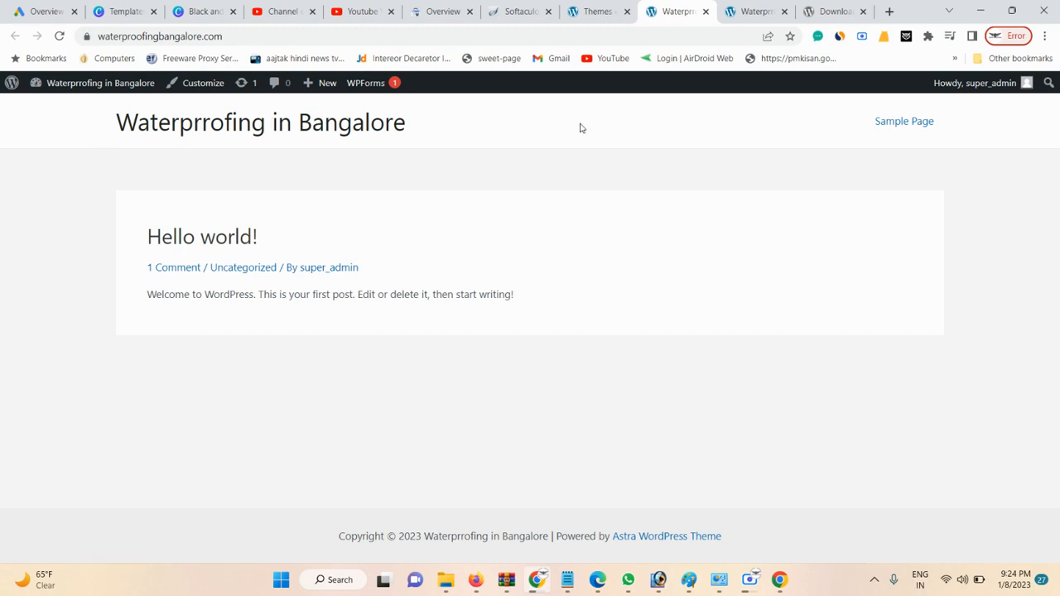
left_click(602, 10)
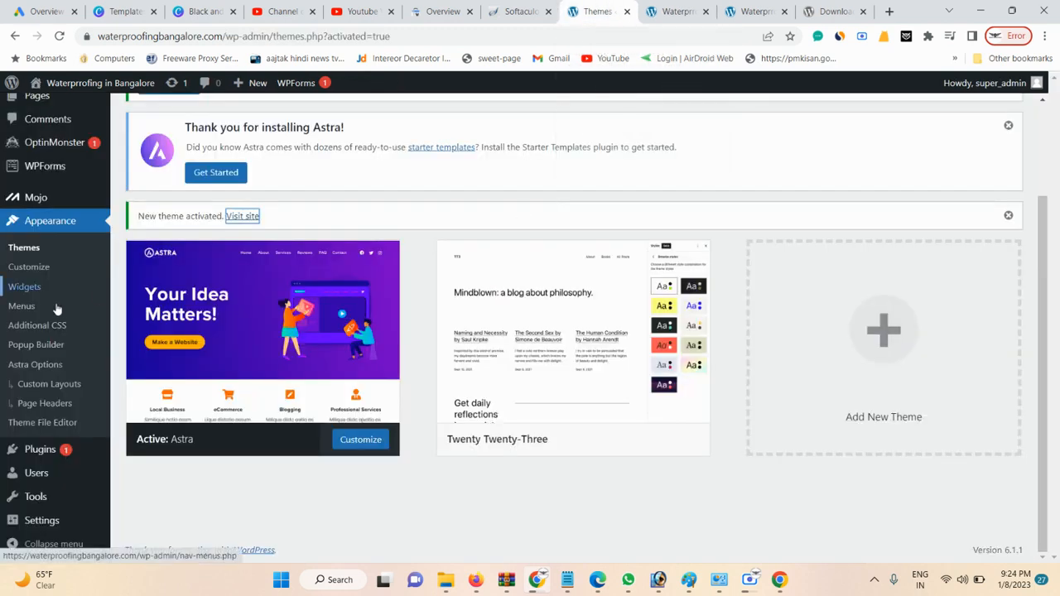
- Bulk-trash the default Privacy Policy and Sample Page, then start a new page
left_click(22, 306)
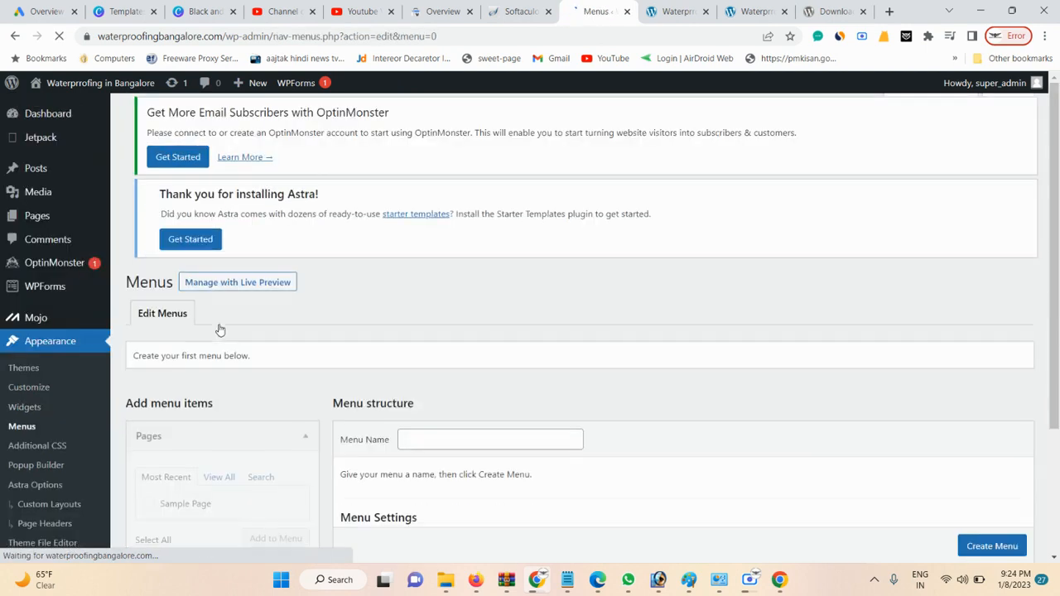
mouse_move(1056, 206)
left_mouse_down()
mouse_move(1056, 304)
mouse_move(1056, 200)
left_mouse_up()
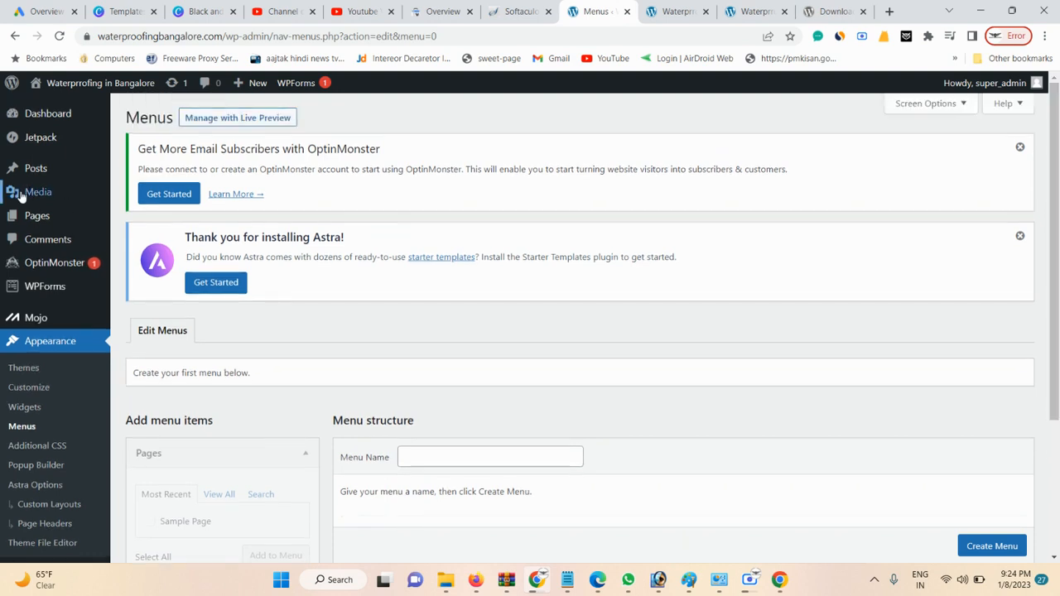
left_click(153, 225)
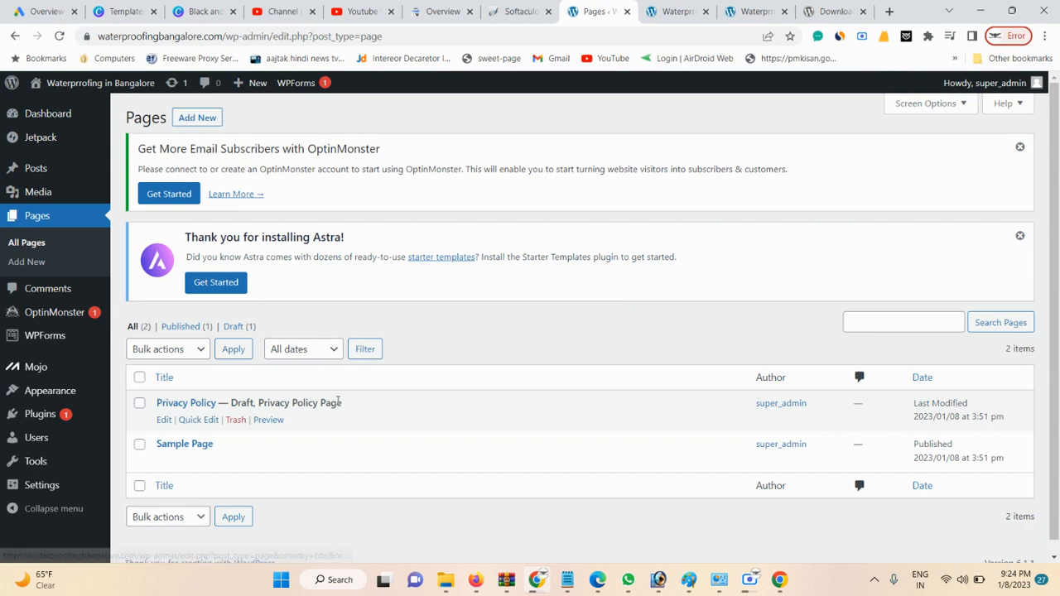
left_click(139, 378)
left_click(164, 350)
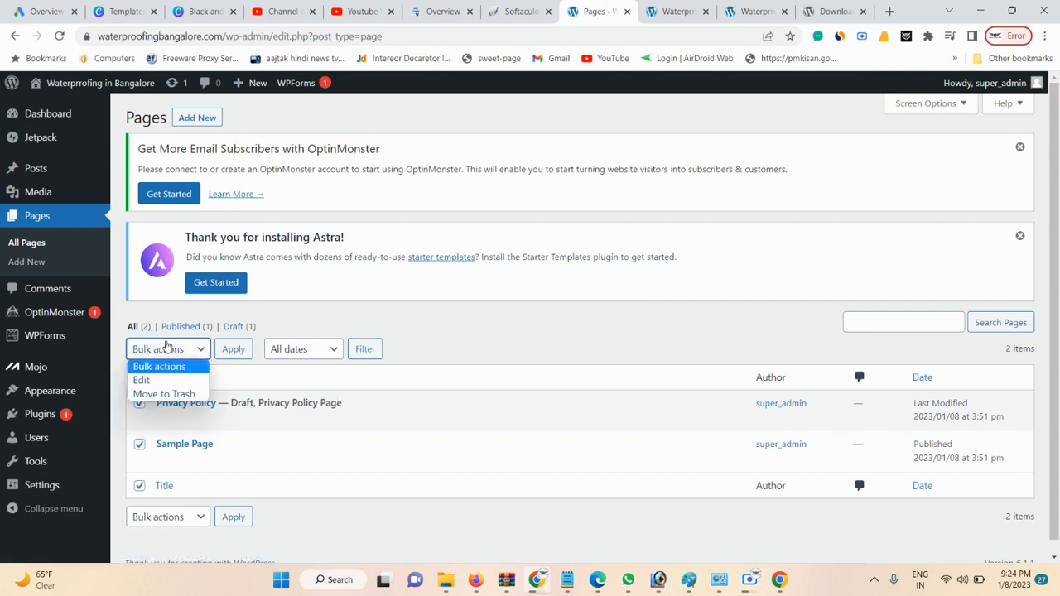
left_click(170, 395)
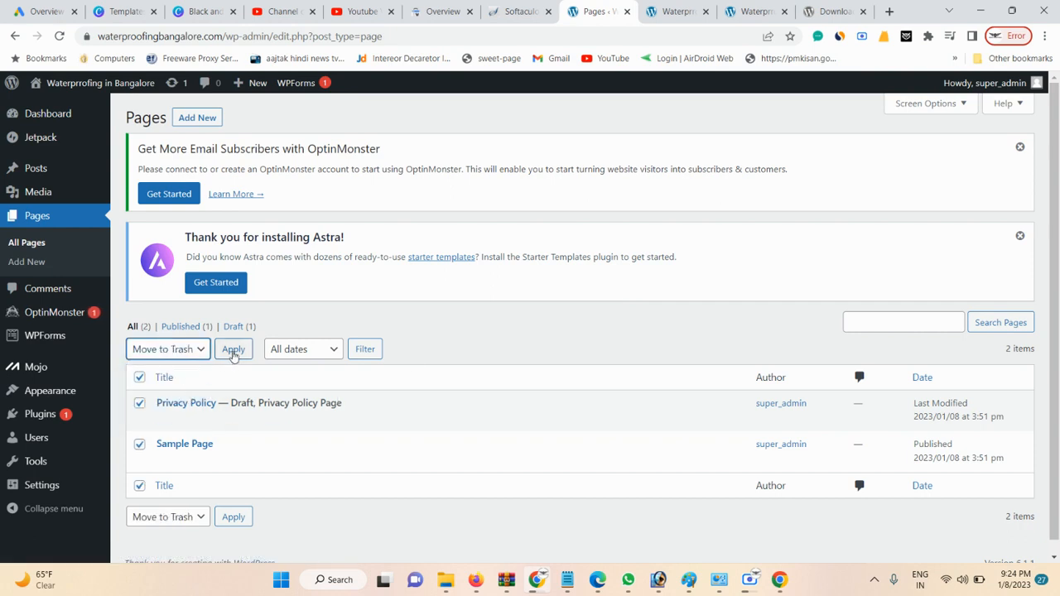
left_click(234, 349)
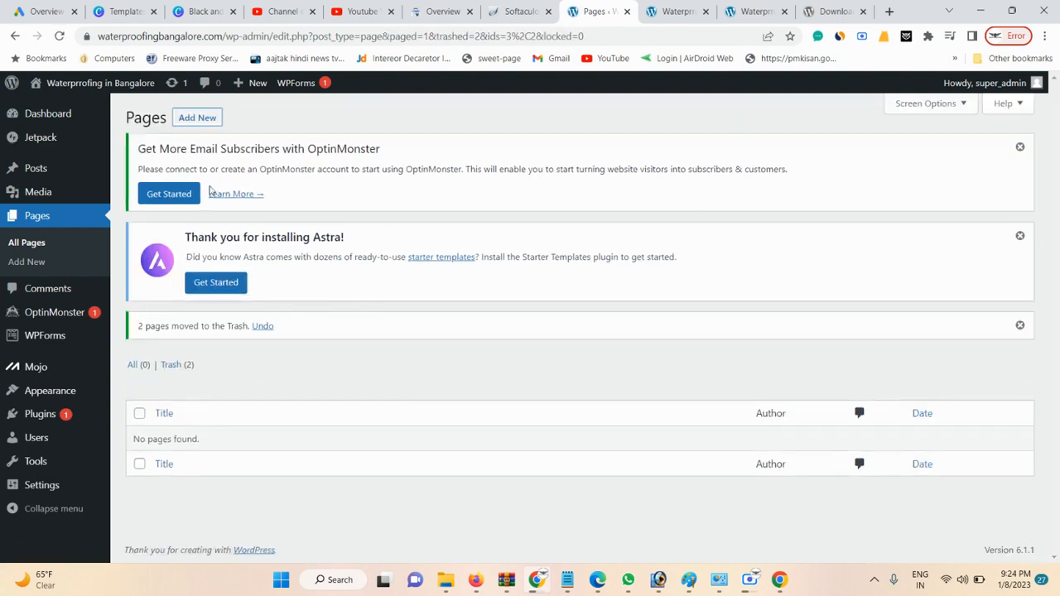
left_click(197, 117)
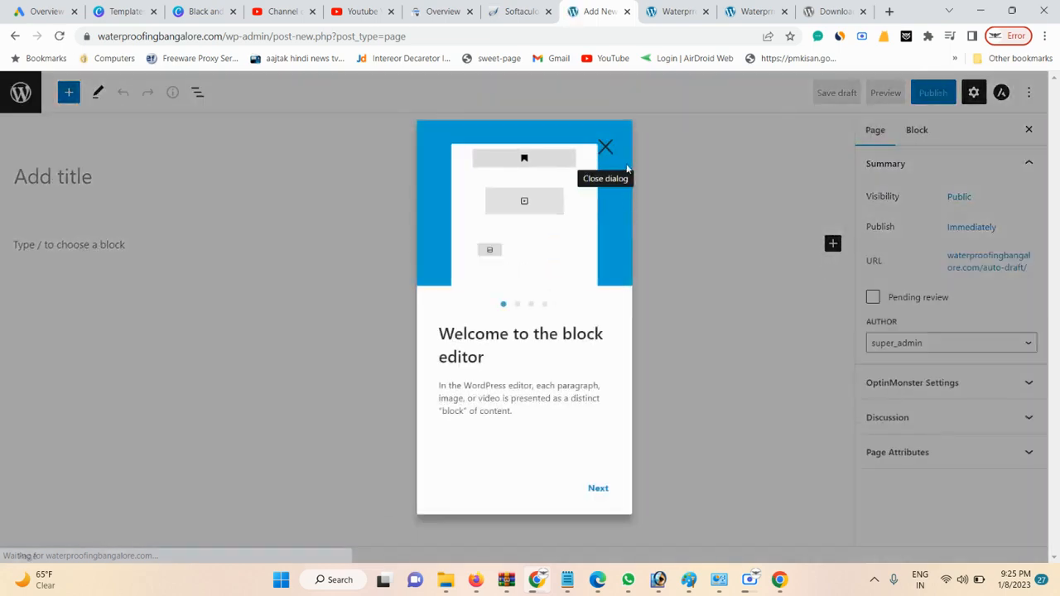
- Title the new page 'Home' and publish it
left_click(609, 149)
type("Ho")
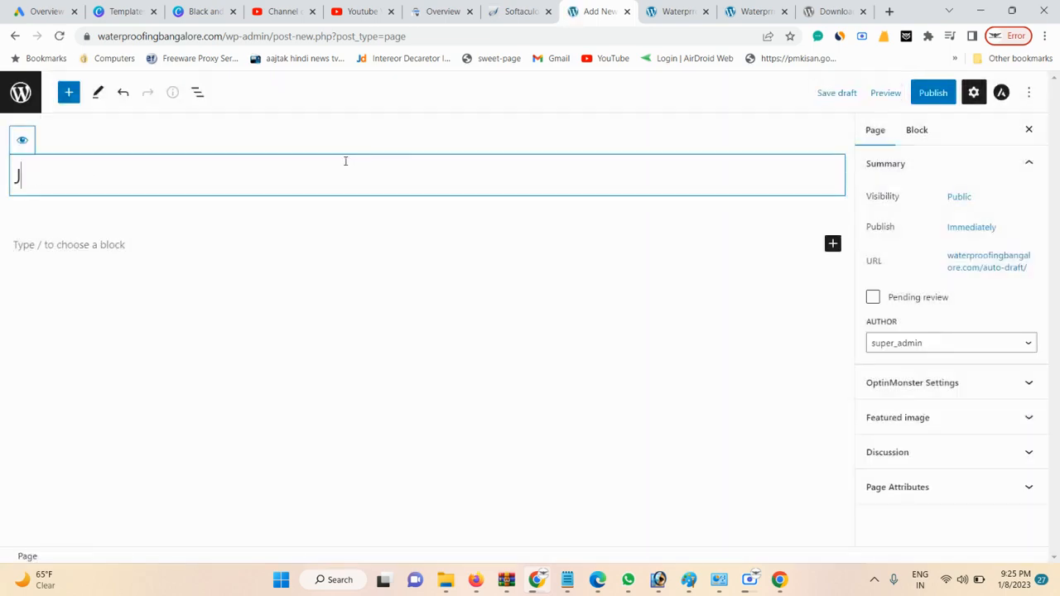
key("BackSpace")
key("BackSpace")
type("Home")
left_click(930, 93)
left_click(914, 98)
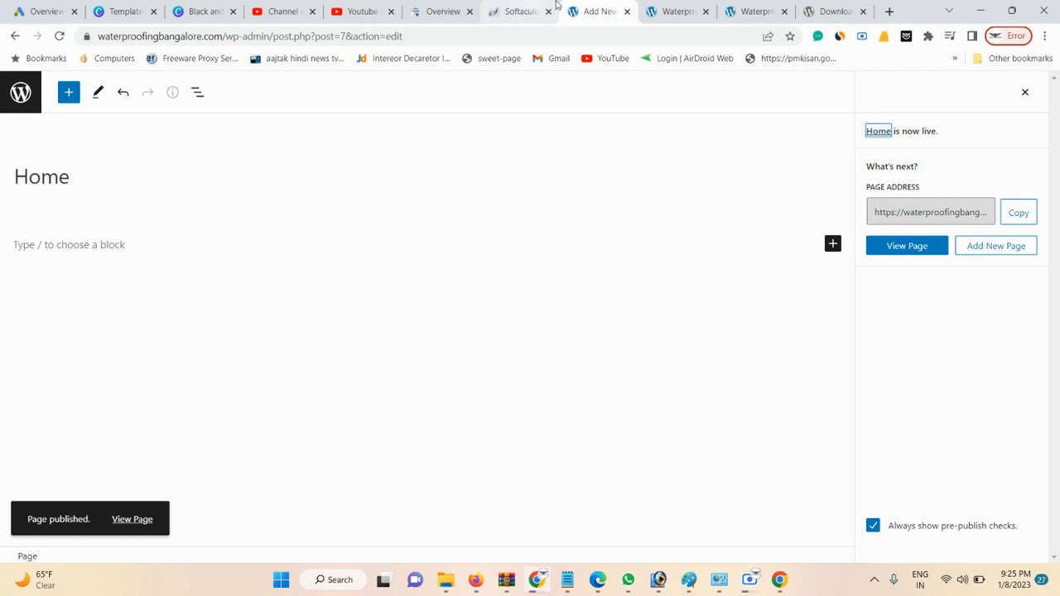
- Go back to the admin dashboard and open the All Pages list
left_click(675, 11)
mouse_move(139, 91)
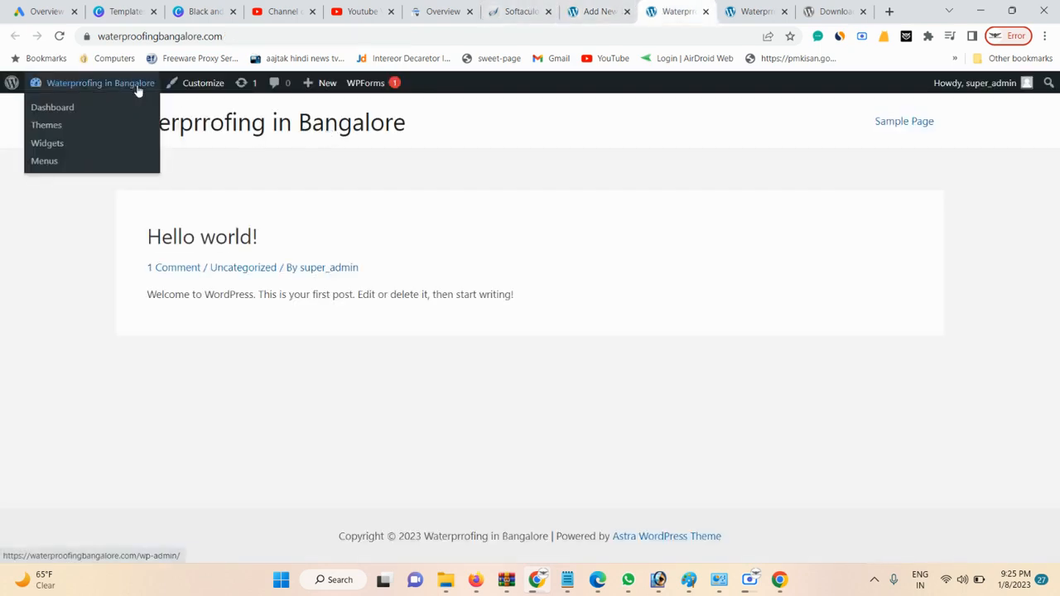
left_click(66, 108)
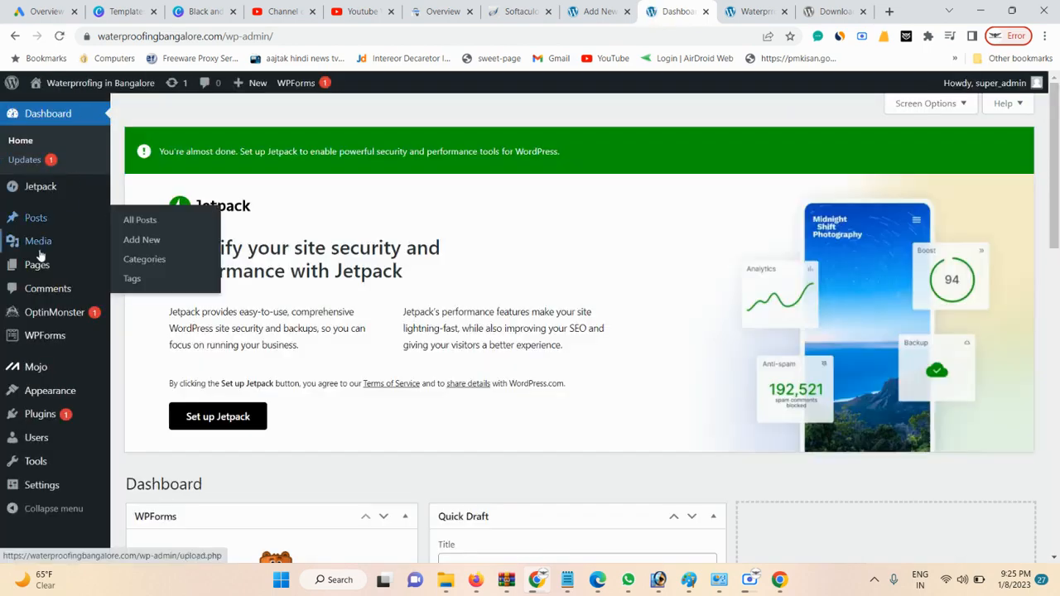
left_click(135, 267)
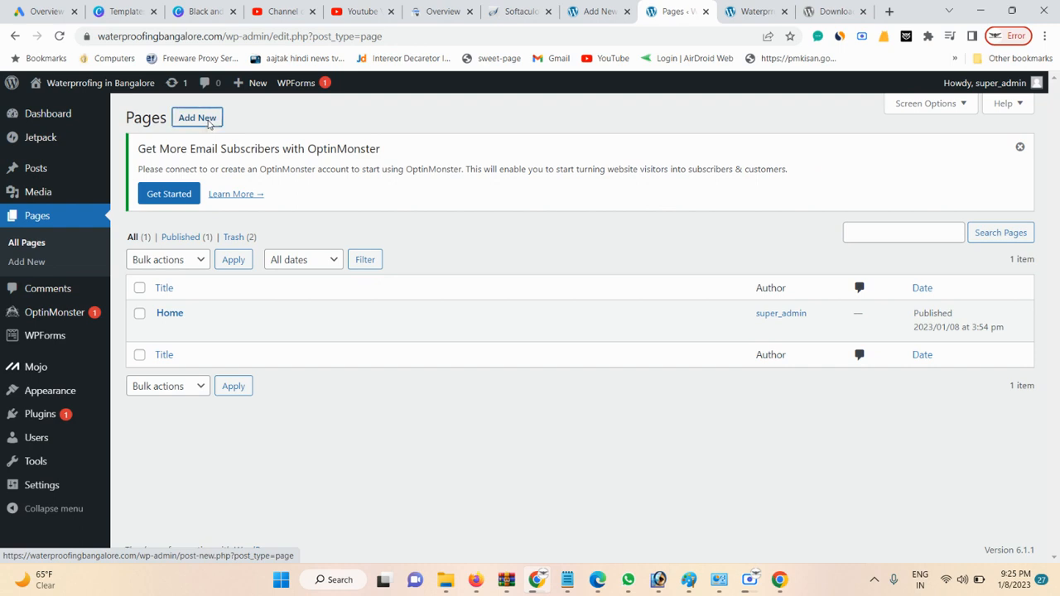
- Open four blank Add New page editors in separate browser tabs
right_click(209, 123)
left_click(228, 132)
right_click(210, 122)
left_click(228, 132)
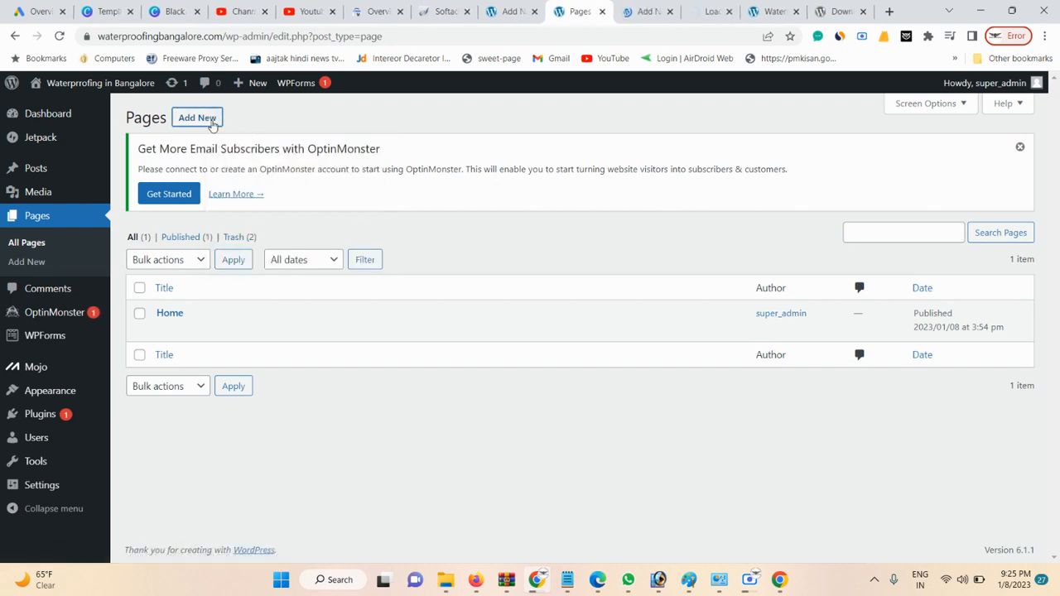
right_click(209, 122)
left_click(236, 133)
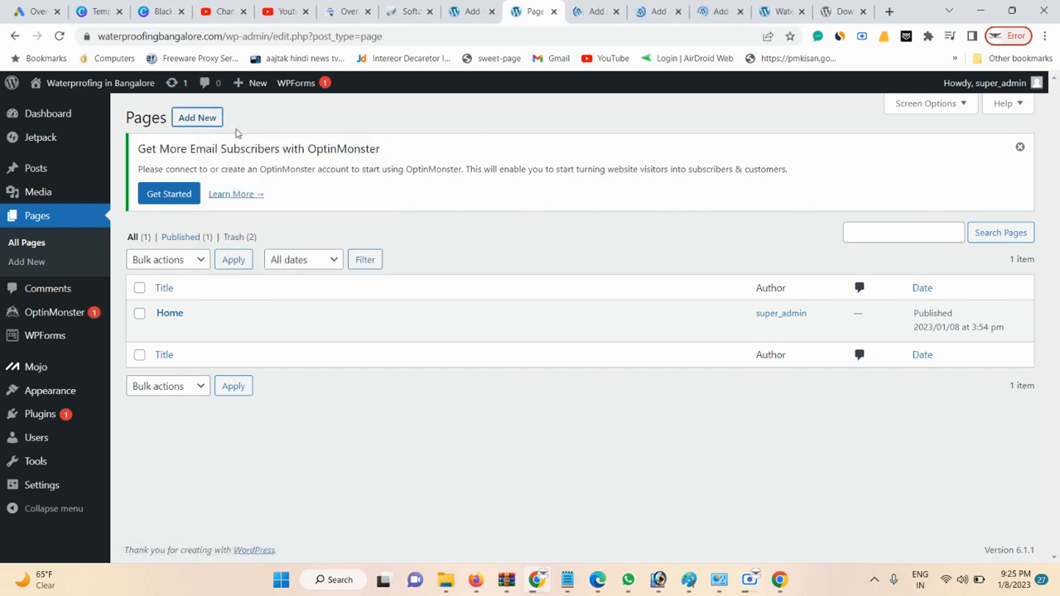
right_click(212, 121)
left_click(234, 127)
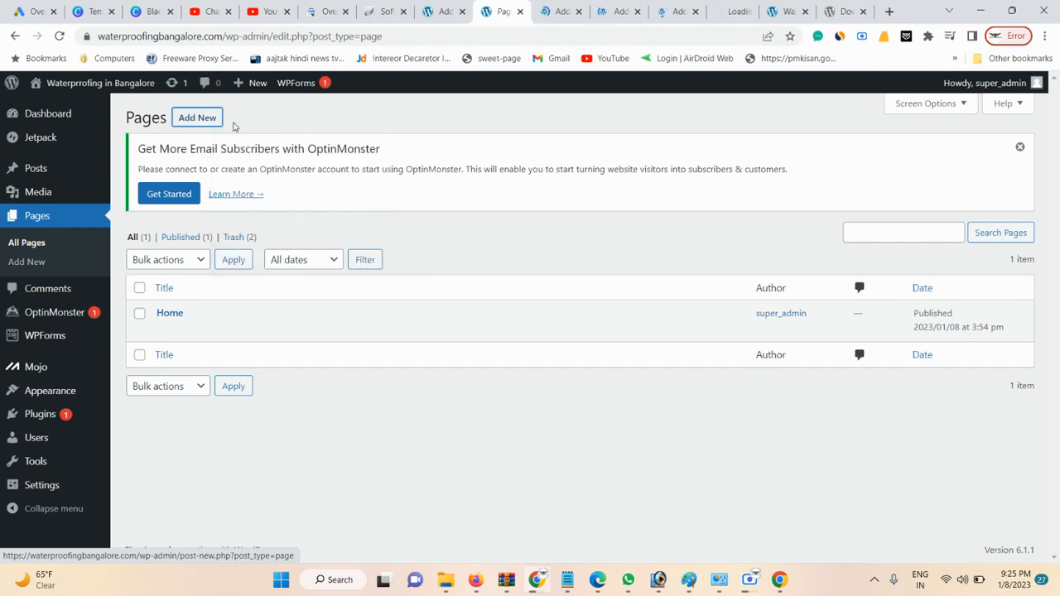
left_click(568, 10)
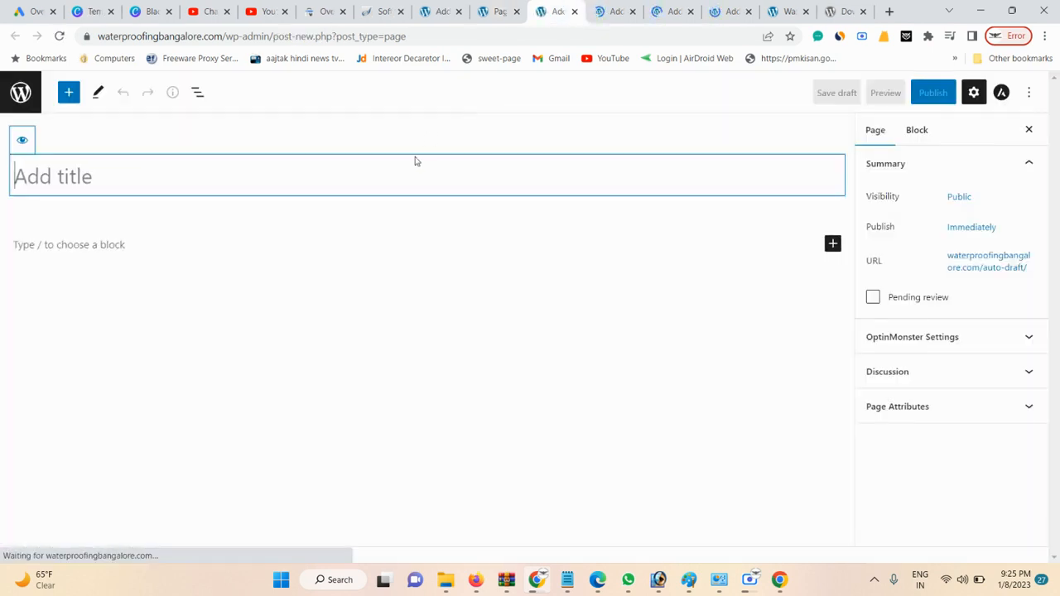
- Publish pages titled 'About Us' and 'Contact Us'
type("Abou")
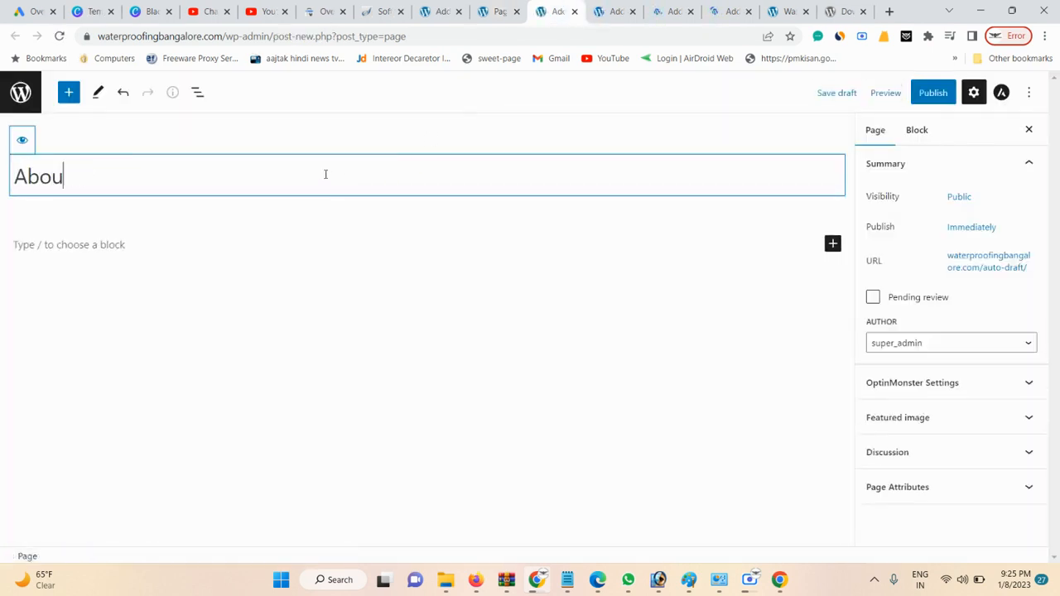
type("t Us")
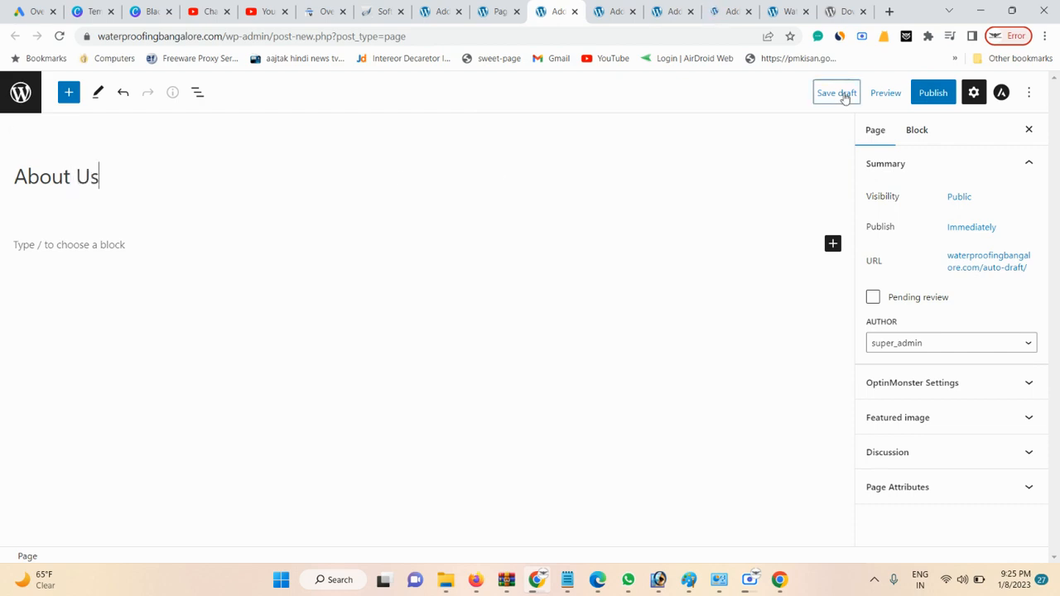
left_click(933, 93)
left_click(921, 96)
left_click(613, 9)
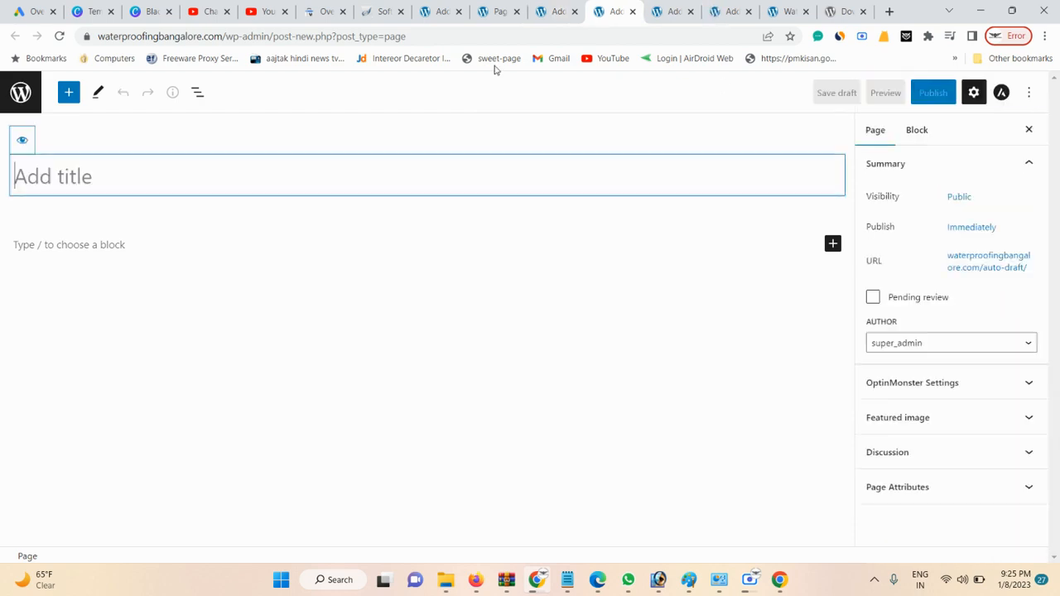
type("Contac")
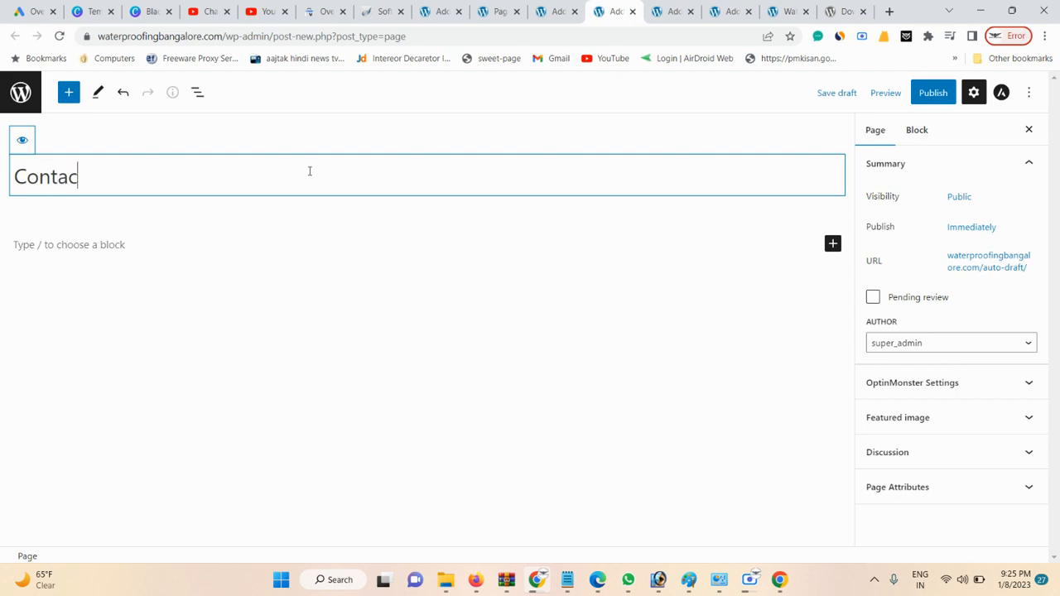
type("t Us")
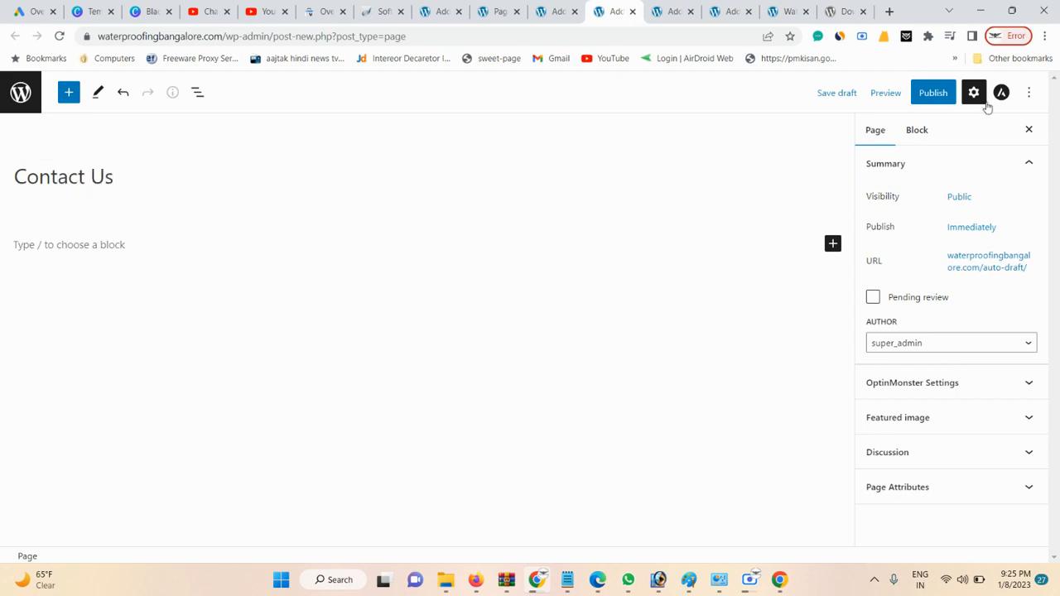
left_click(935, 92)
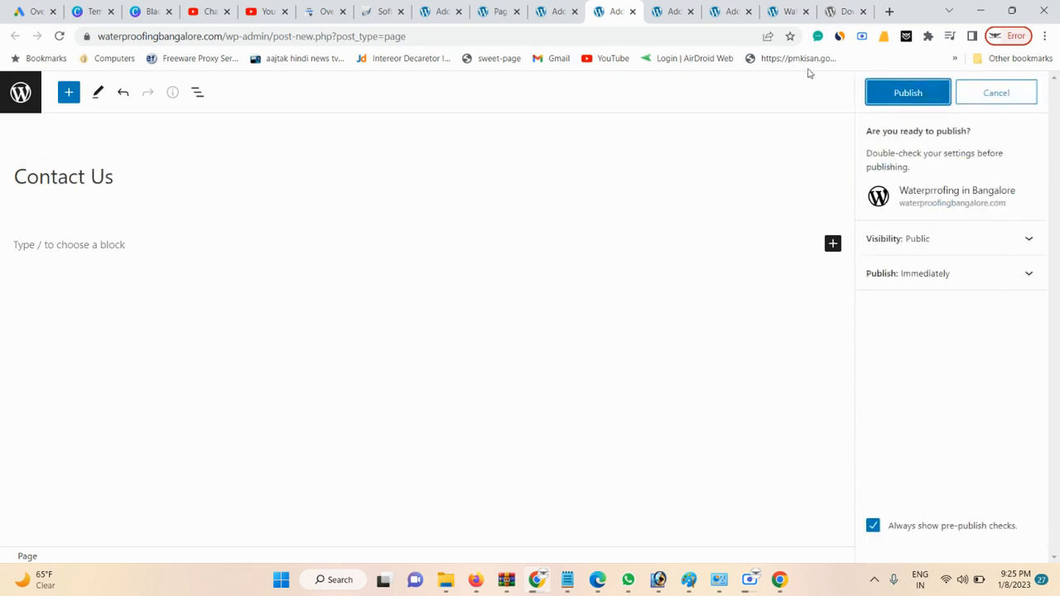
left_click(672, 11)
- Publish pages titled 'Gallery' and 'Services', then return to the Pages list
type("Gallery")
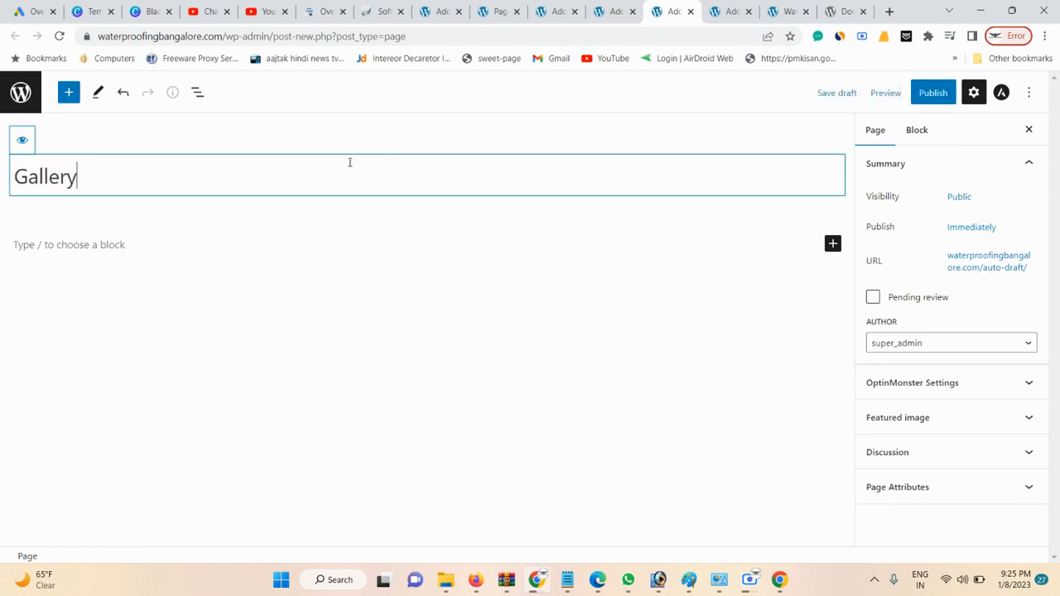
left_click(934, 93)
left_click(909, 92)
left_click(735, 8)
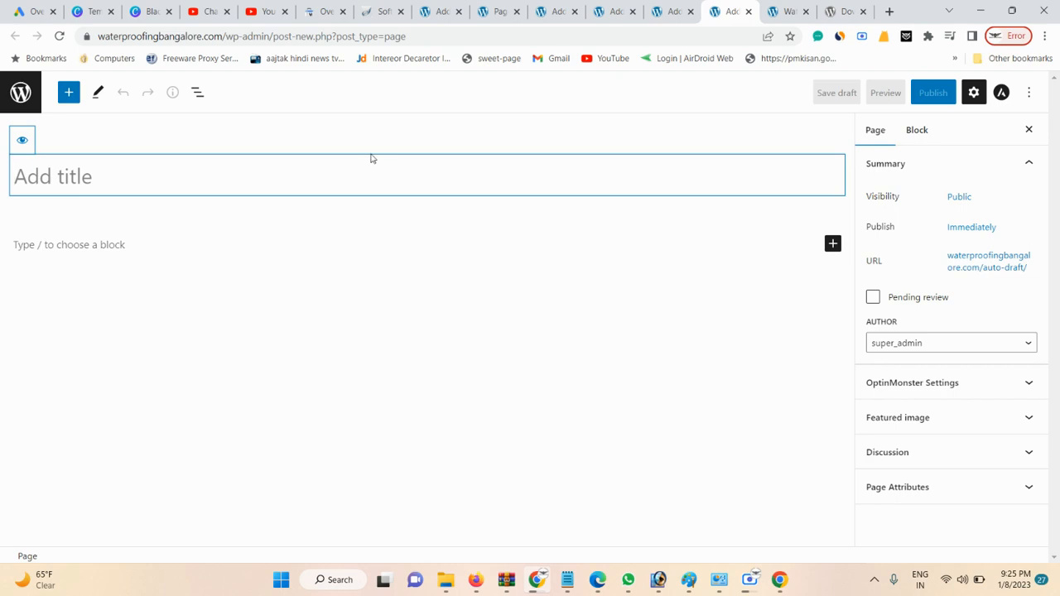
type("Servi")
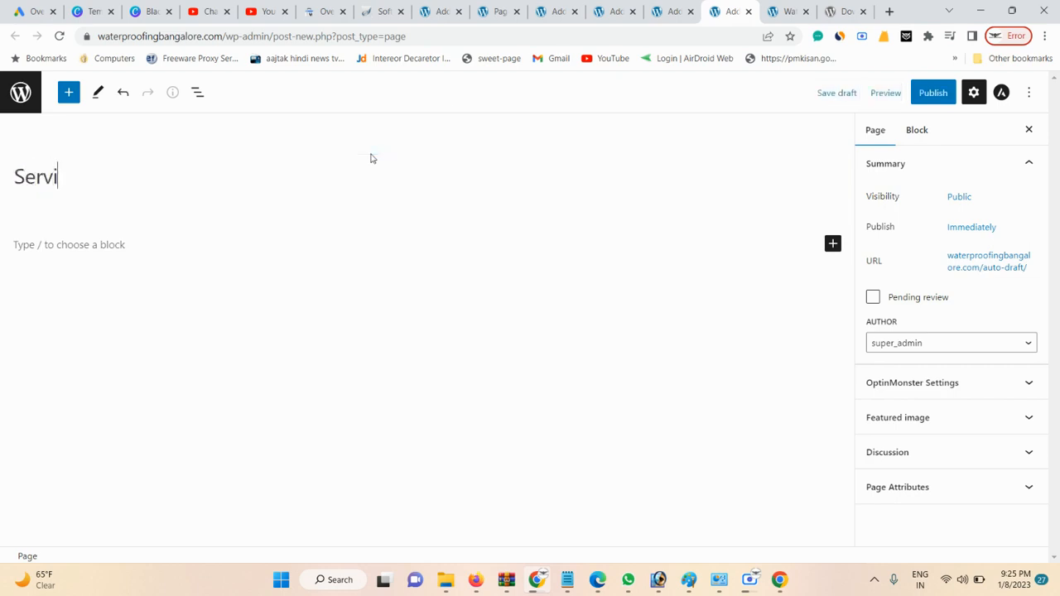
type("ces")
left_click(933, 92)
left_click(874, 103)
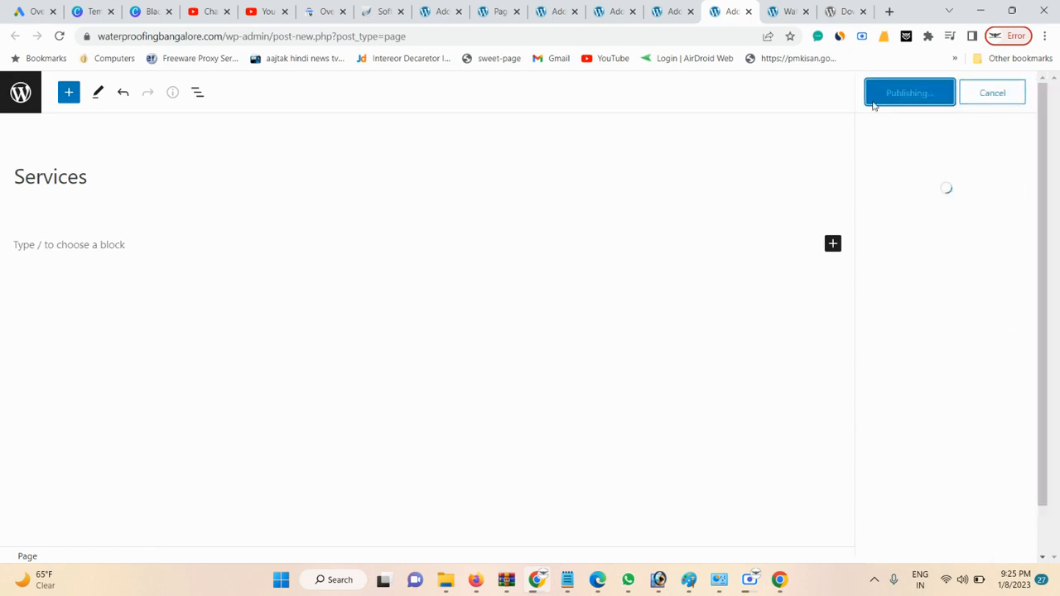
left_click(506, 12)
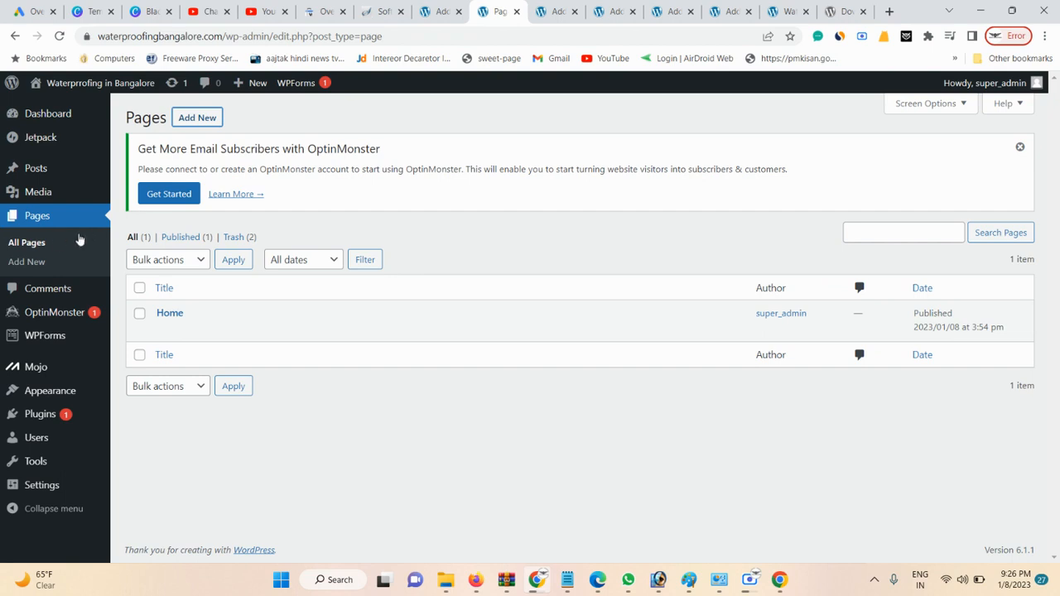
- Create a navigation menu named 'Main Menu' and add all five pages to it
left_click(42, 245)
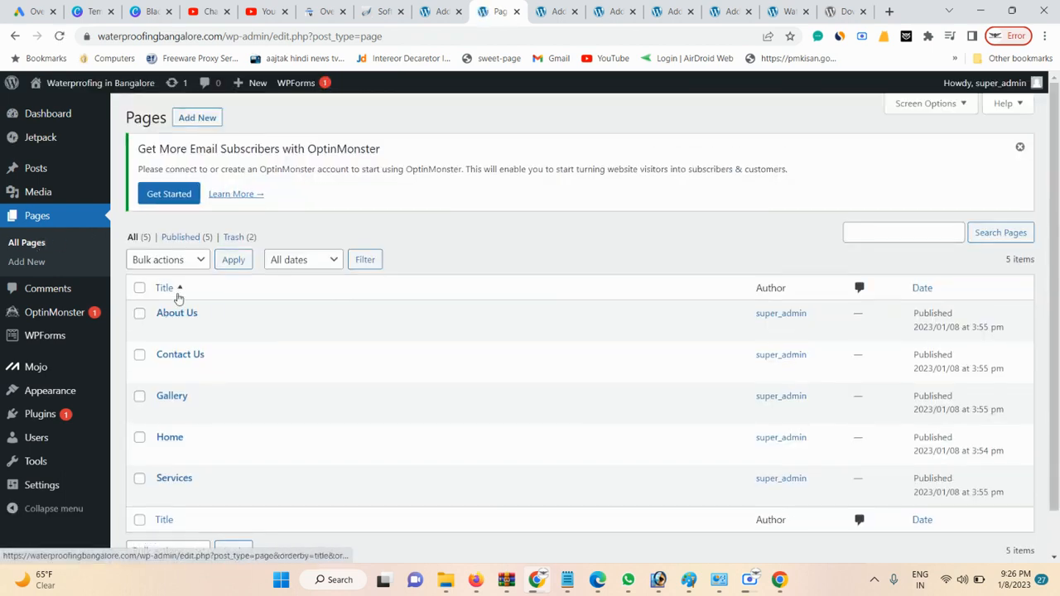
mouse_move(68, 392)
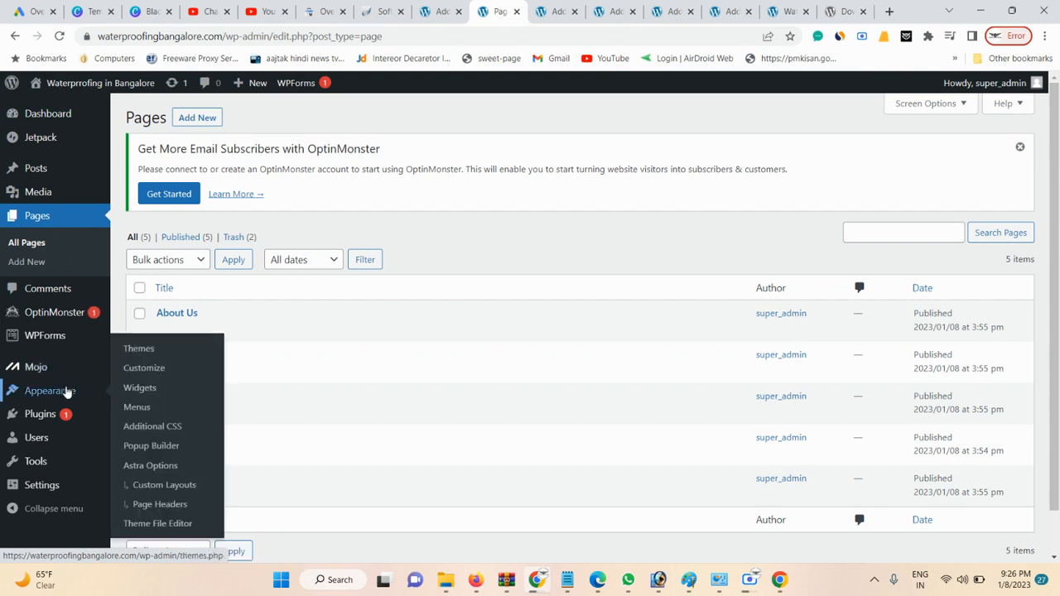
left_click(132, 406)
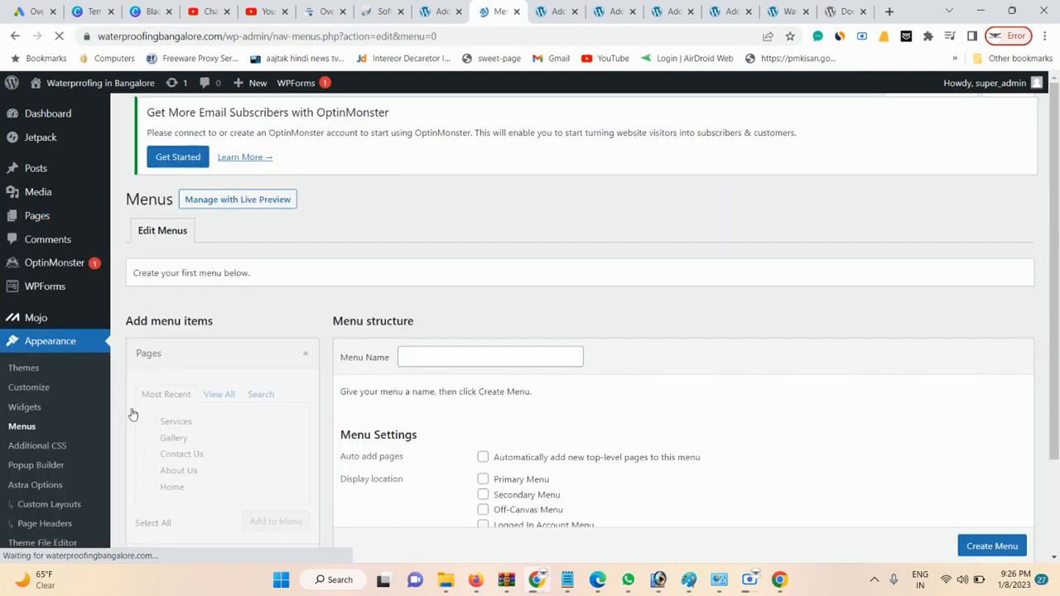
left_click(442, 367)
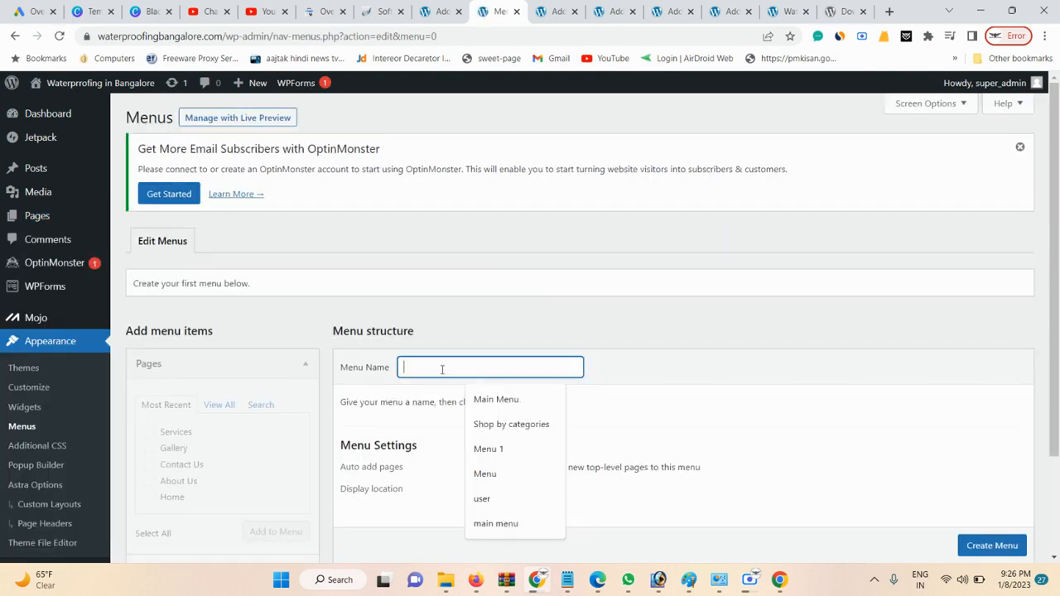
left_click(519, 401)
scroll(804, 334, "down", 2)
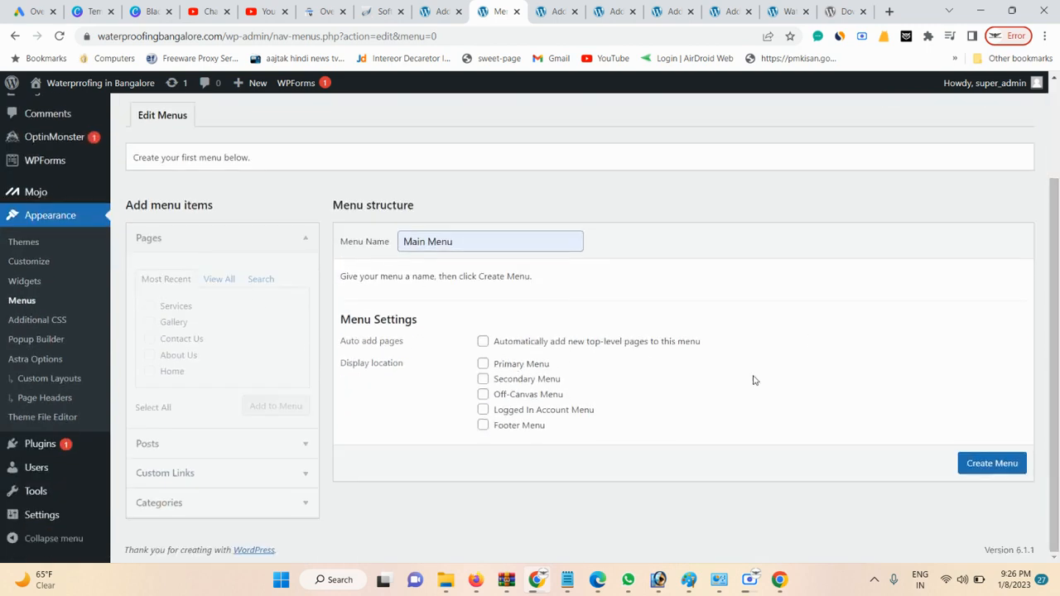
left_click(985, 469)
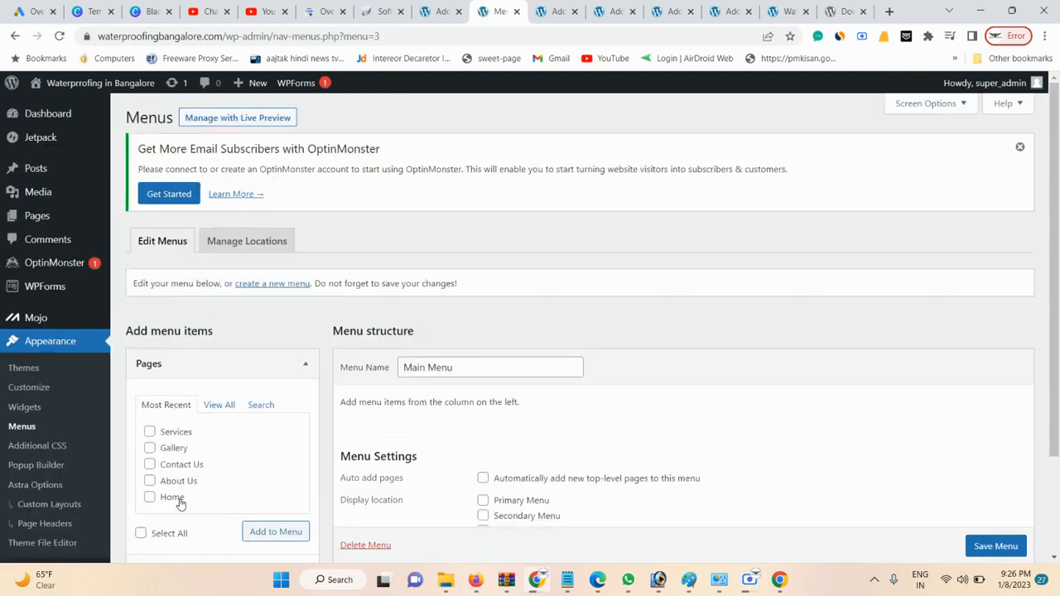
left_click(169, 533)
left_click(252, 531)
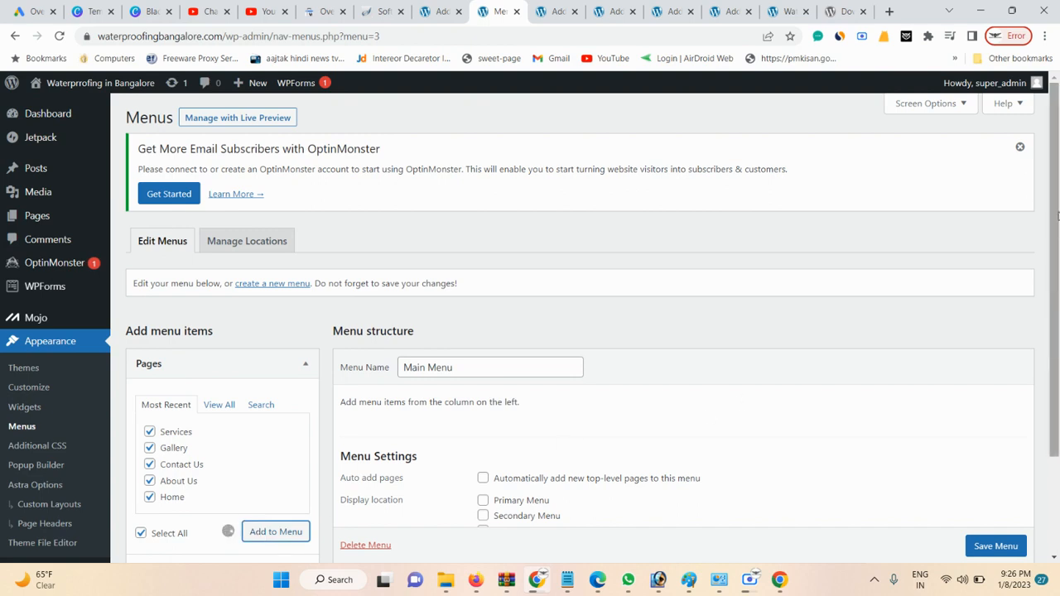
- Reorder Main Menu as Home, About Us, Services, Gallery, Contact Us and save it
scroll(611, 335, "down", 3)
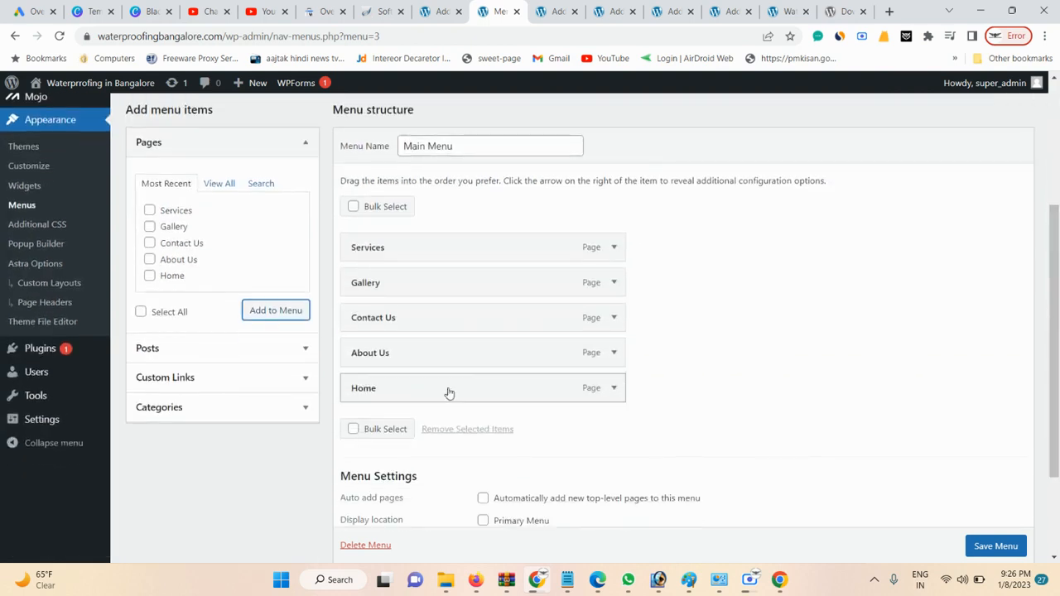
left_click_drag(449, 393, 435, 232)
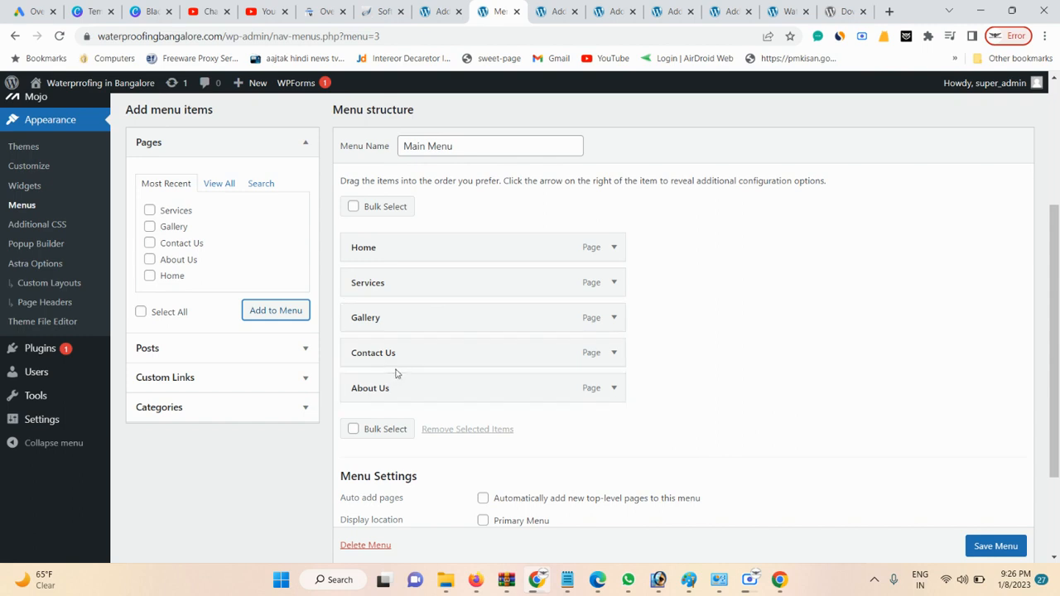
left_click_drag(378, 387, 346, 242)
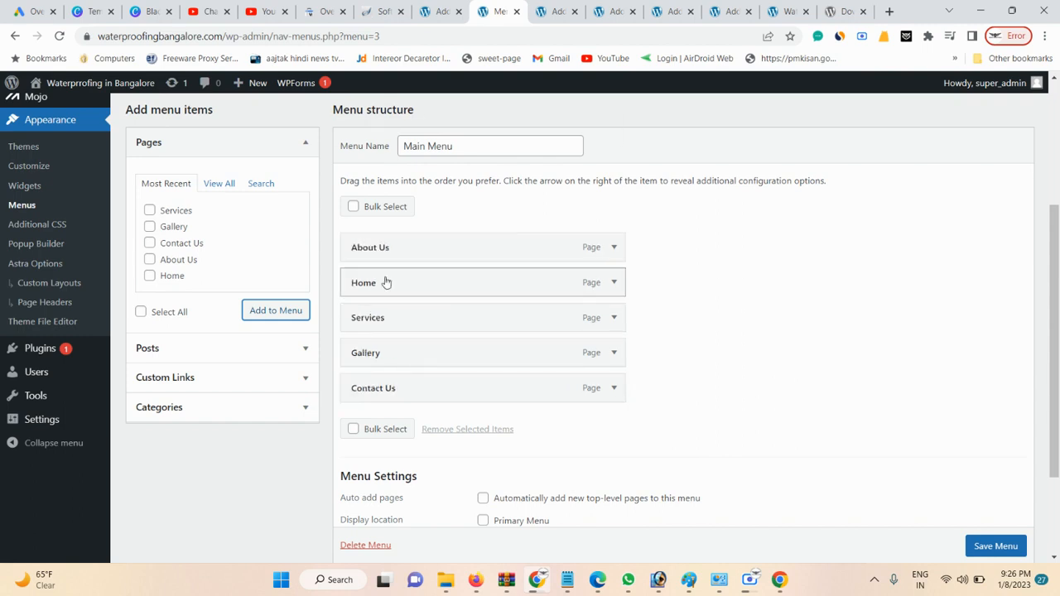
left_click_drag(384, 284, 383, 242)
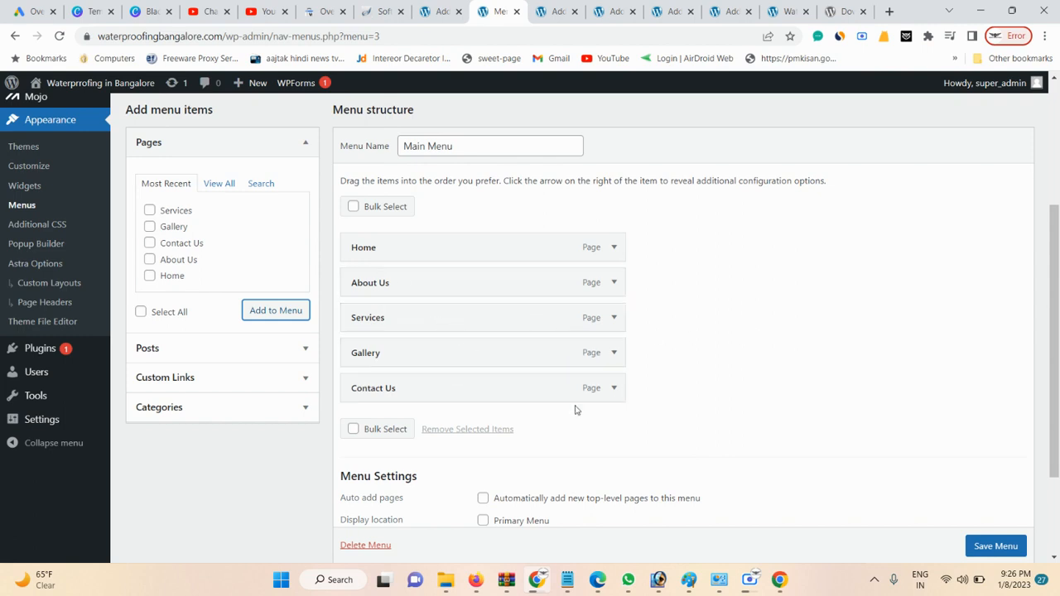
left_click(994, 546)
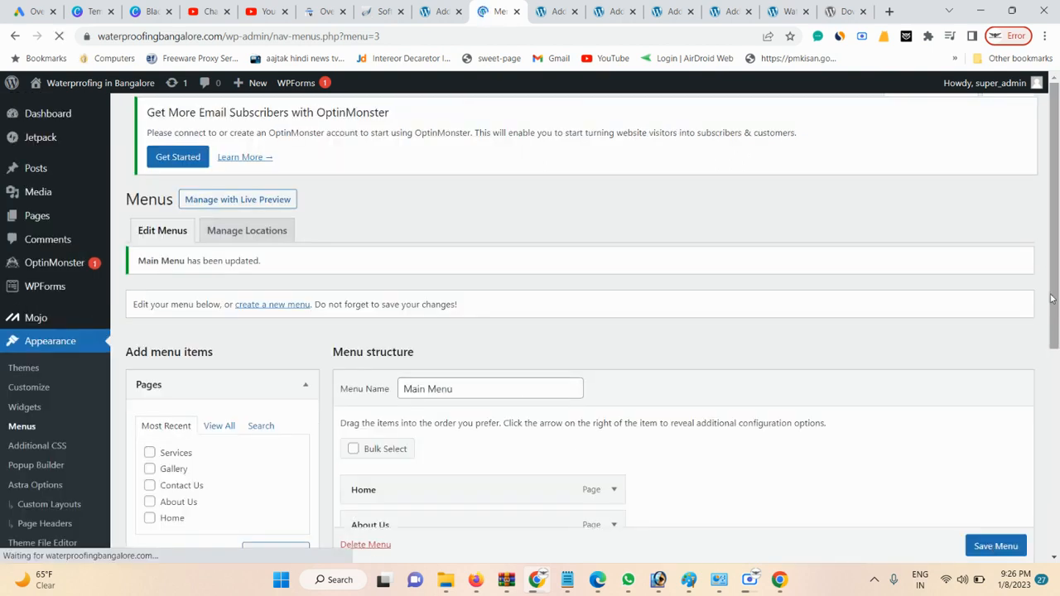
- Reload the live site tab to see the Astra header with the five page links
left_click(786, 11)
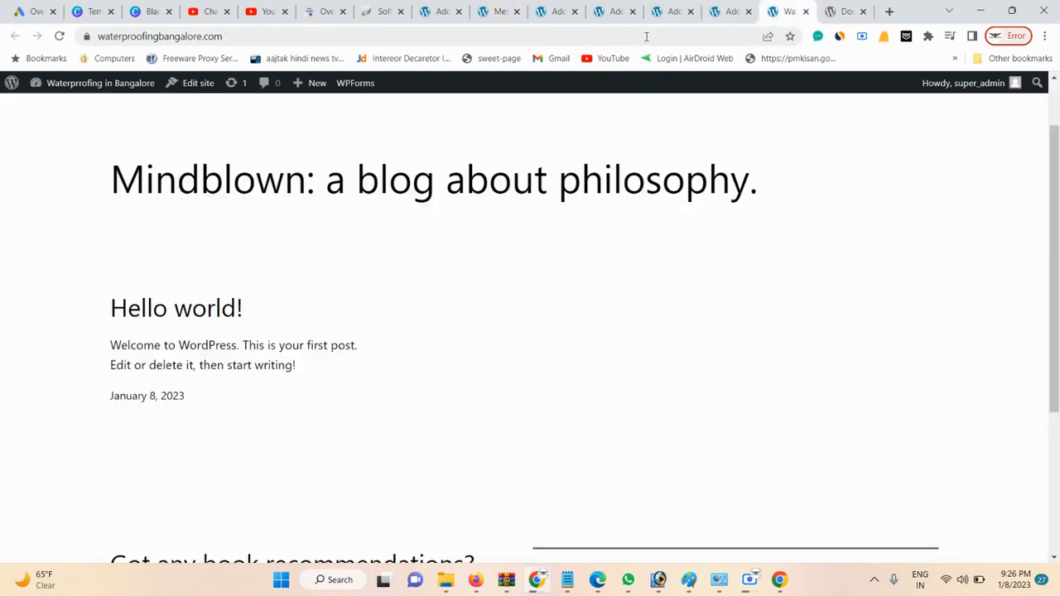
left_click(637, 37)
key("Return")
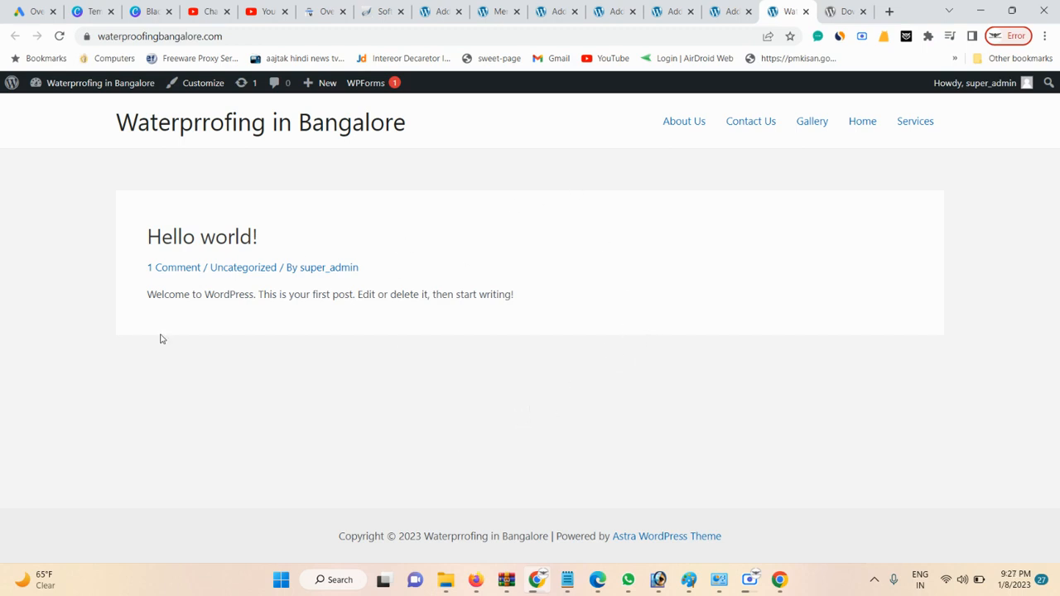
- Close the leftover page-editor tabs and return to the Menus admin page
left_click(550, 10)
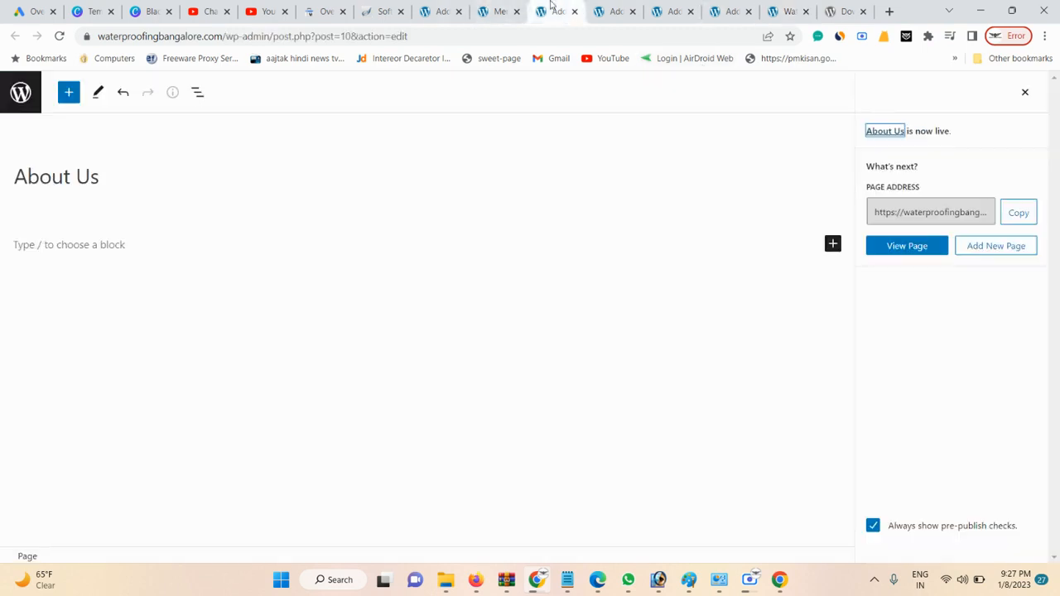
left_click(573, 12)
left_click(573, 13)
left_click(573, 13)
left_click(573, 12)
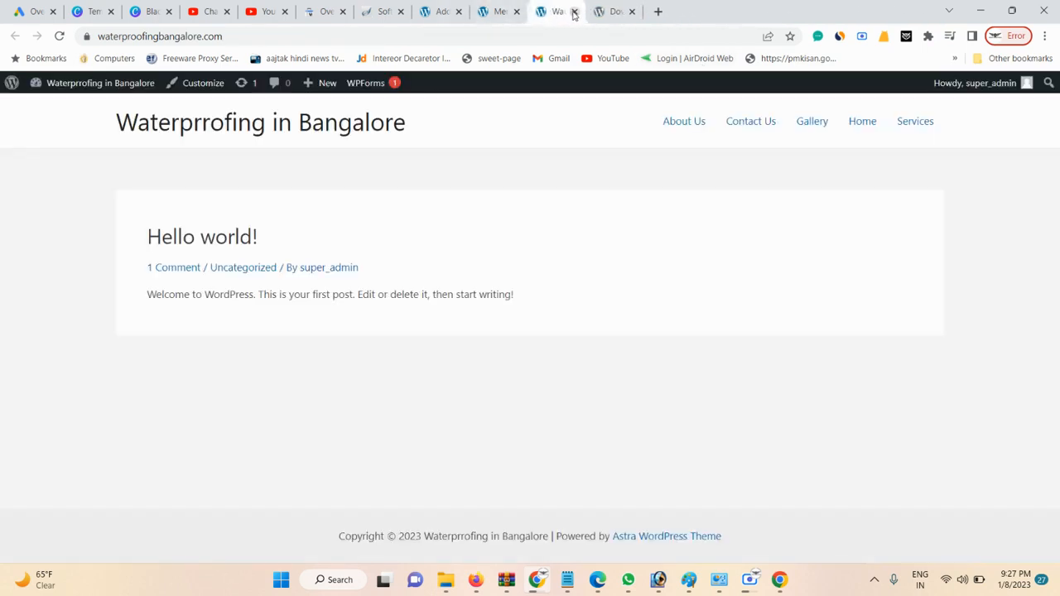
left_click(493, 11)
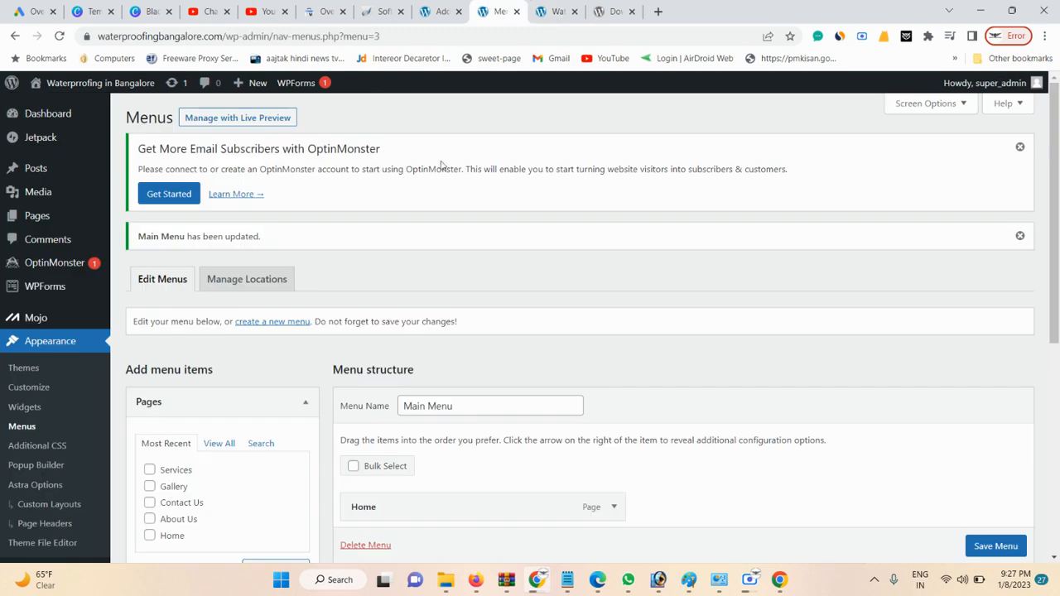
- In the Customizer's Homepage Settings, switch the homepage display to a static page
left_click(30, 389)
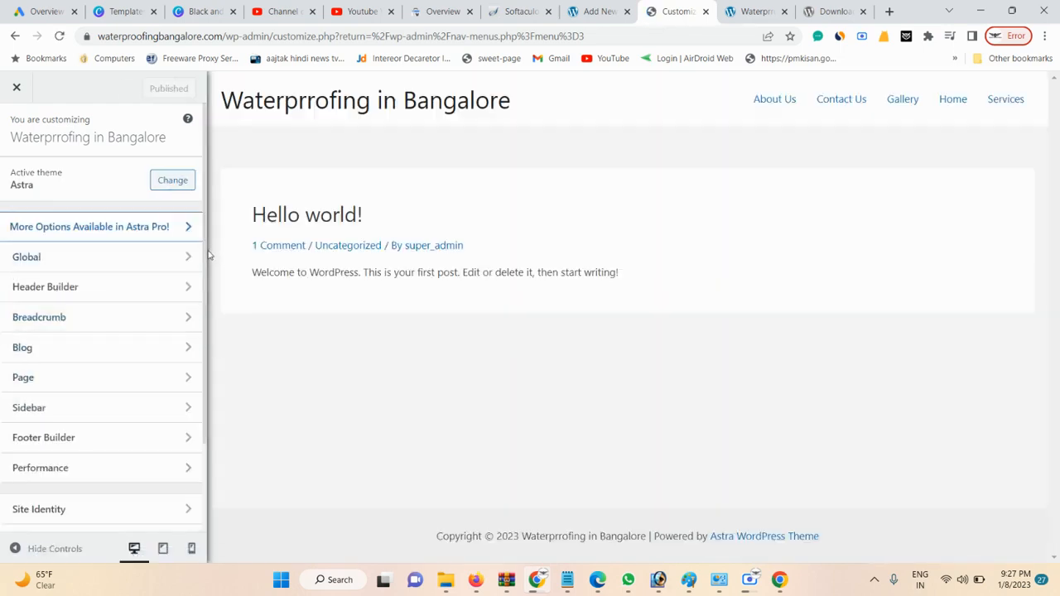
left_click_drag(204, 262, 205, 384)
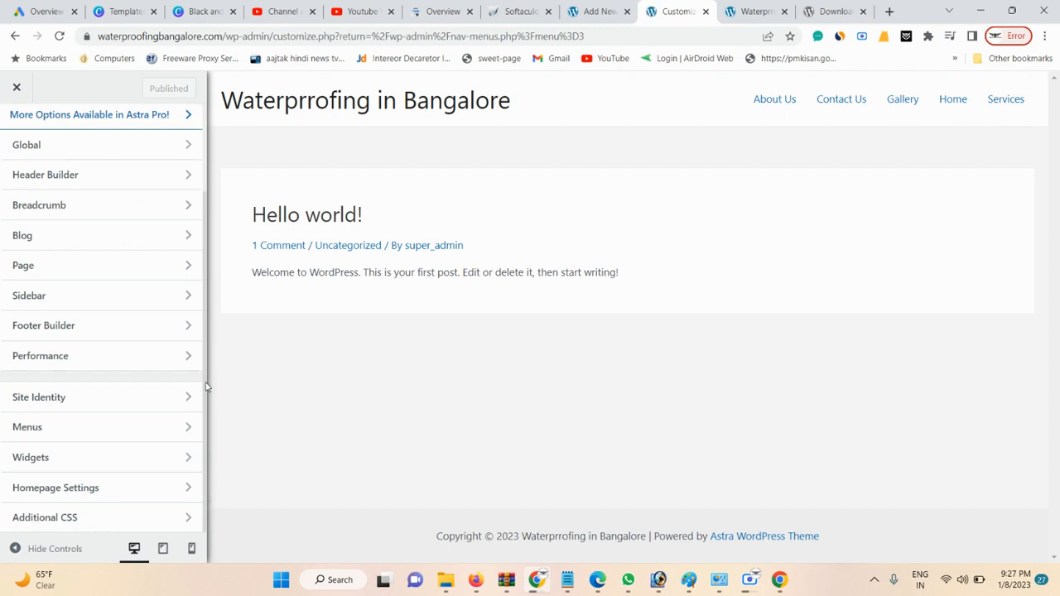
left_click(86, 488)
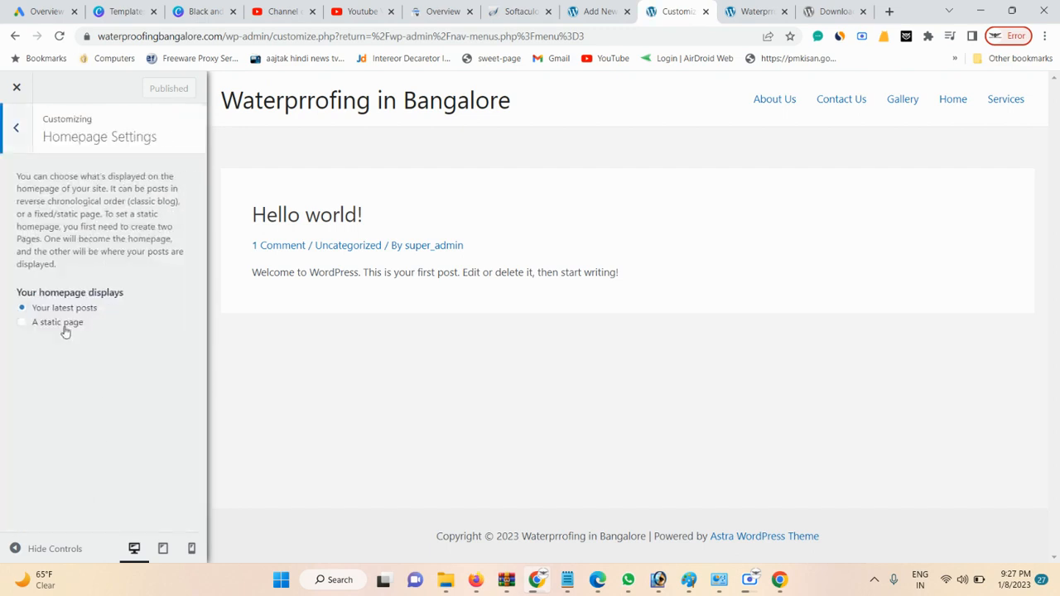
left_click(61, 324)
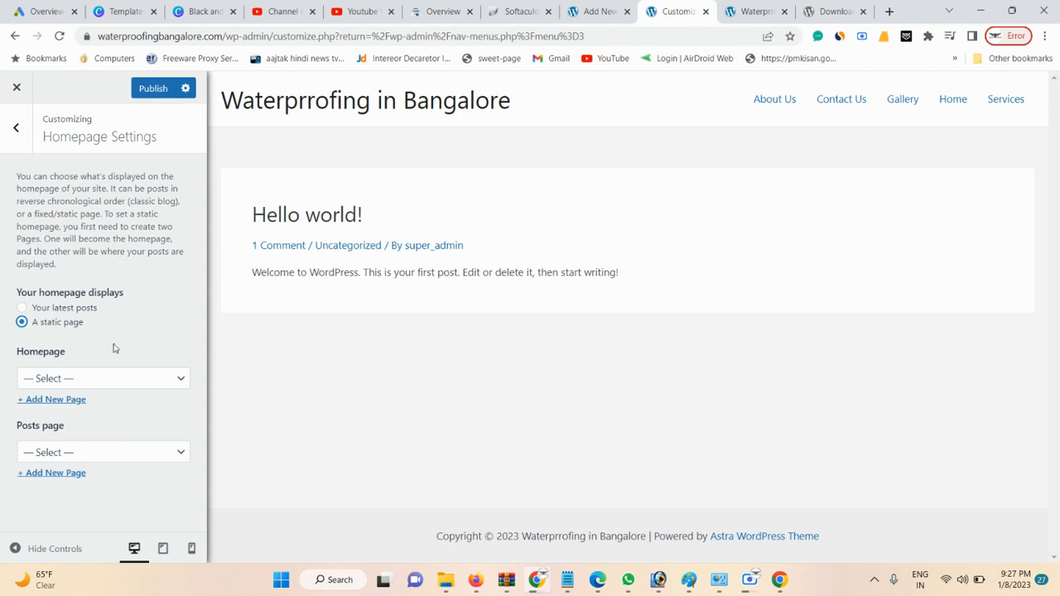
left_click(16, 128)
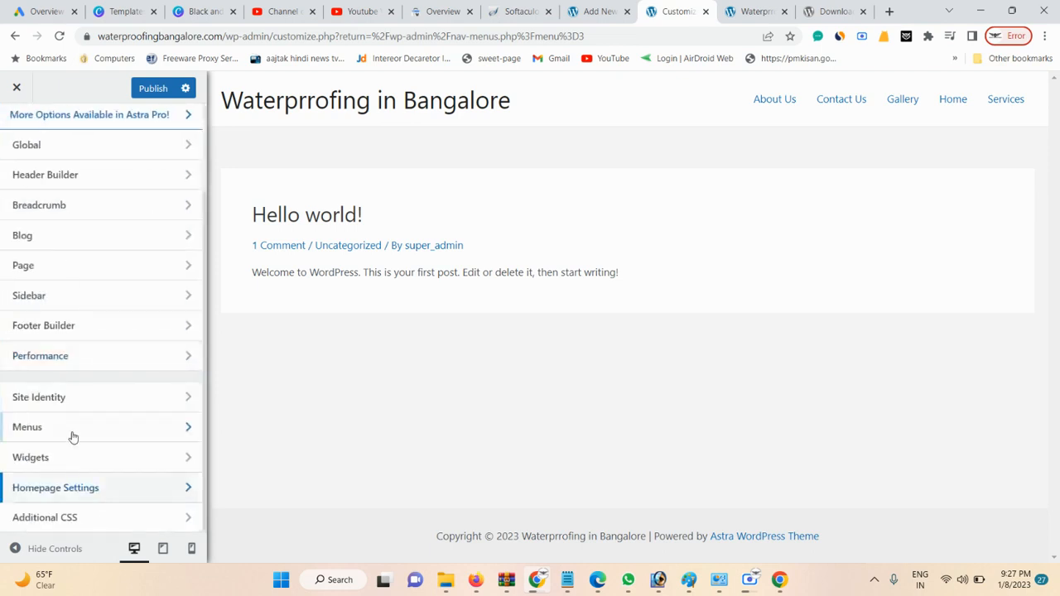
- Pick Home as the static homepage, leave the posts page unset, and publish
left_click(72, 490)
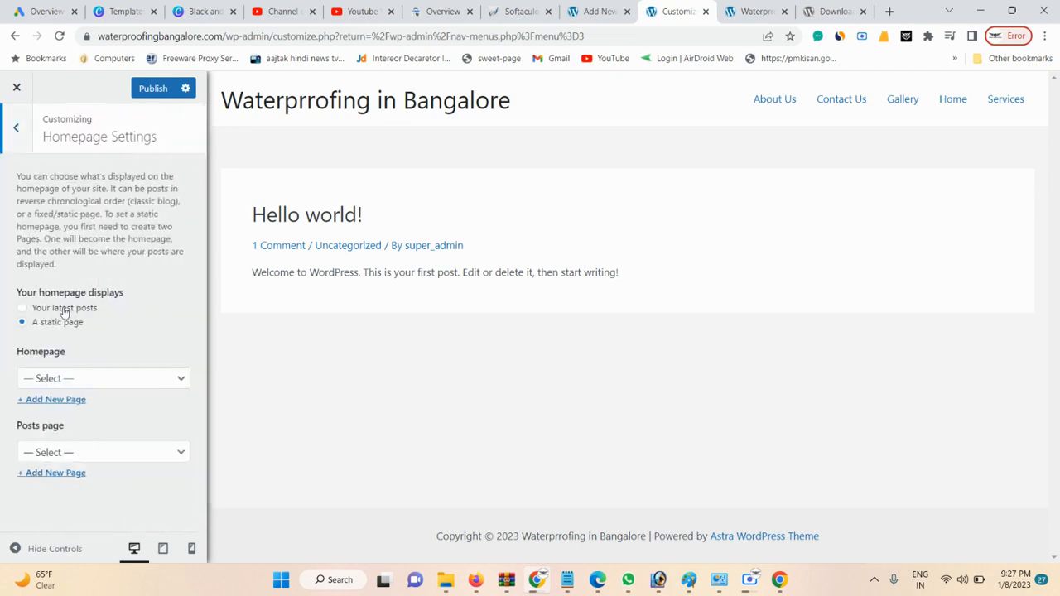
left_click(71, 310)
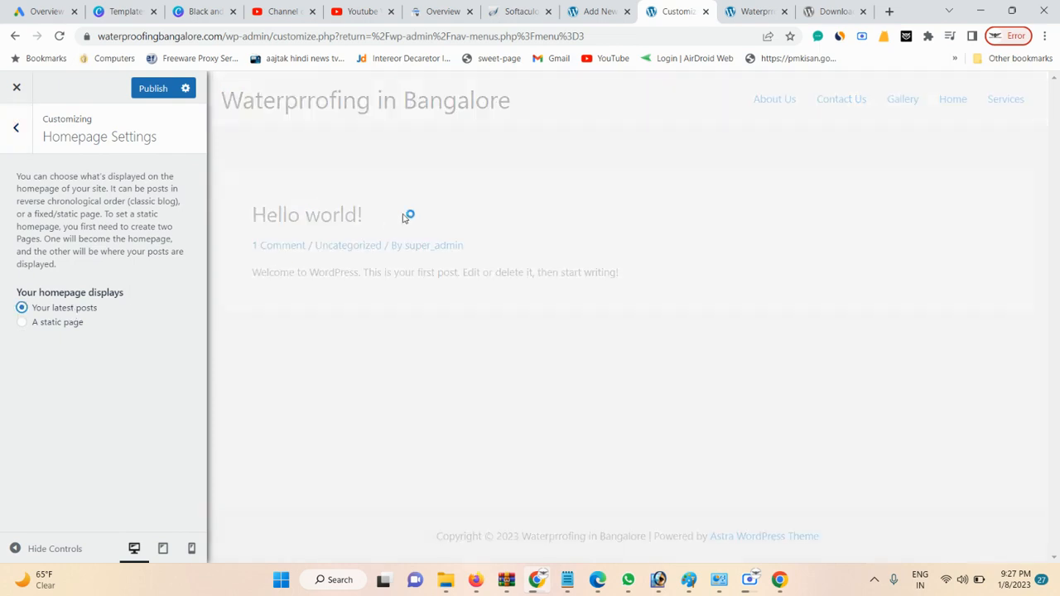
left_click(72, 327)
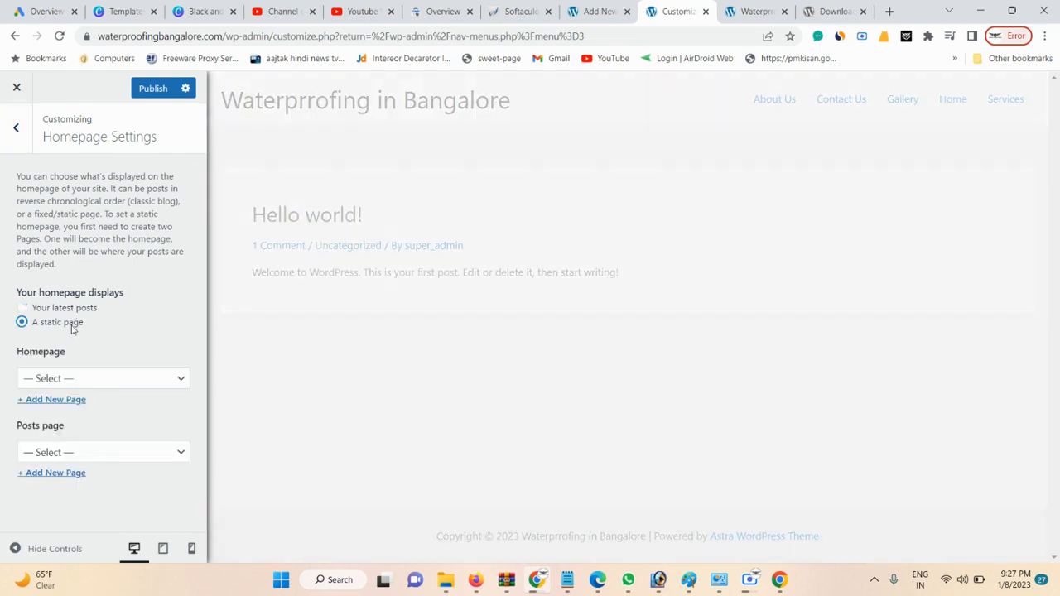
left_click(156, 378)
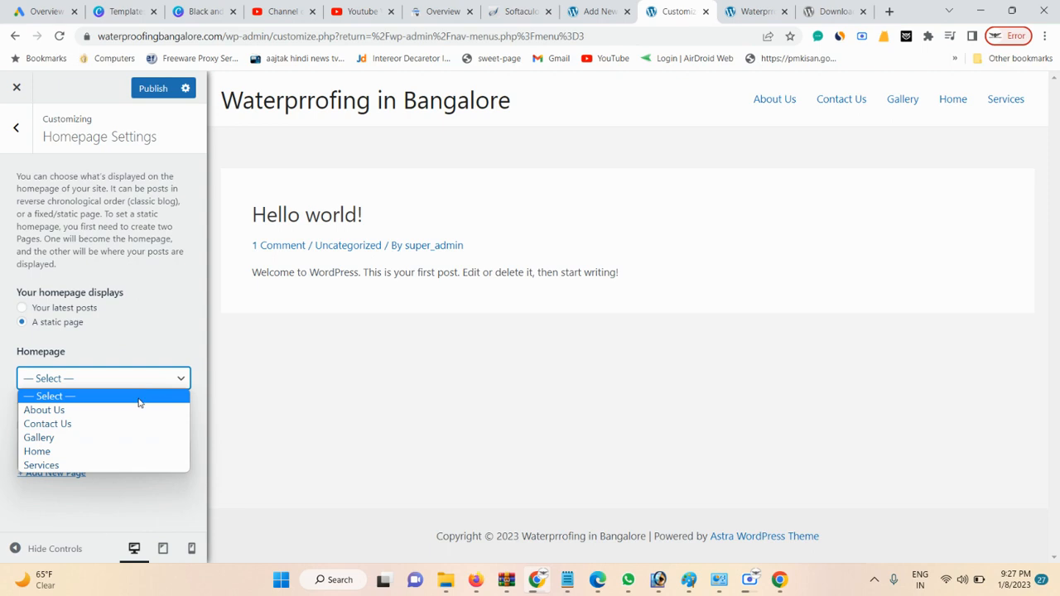
left_click(83, 451)
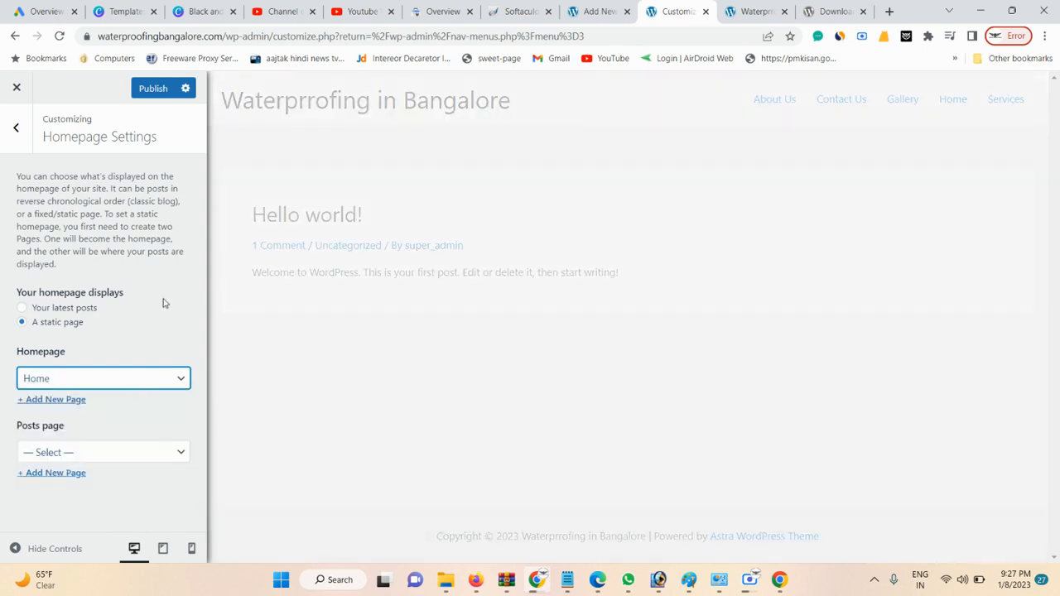
left_click(97, 452)
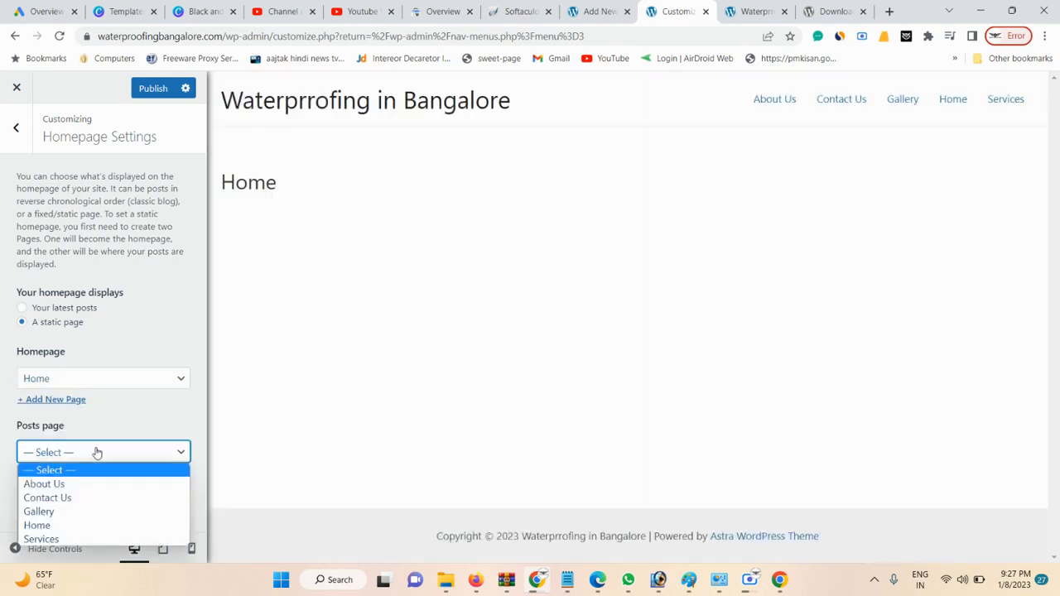
left_click(138, 412)
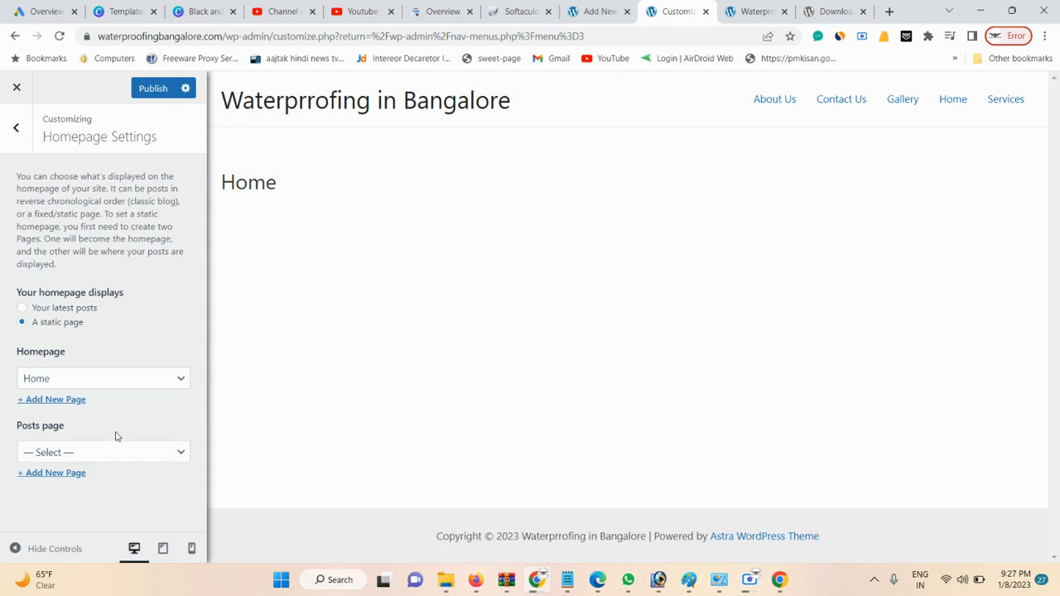
left_click(152, 90)
- Reload the live site to confirm it opens on Home, briefly checking the Home editor tab
left_click(750, 11)
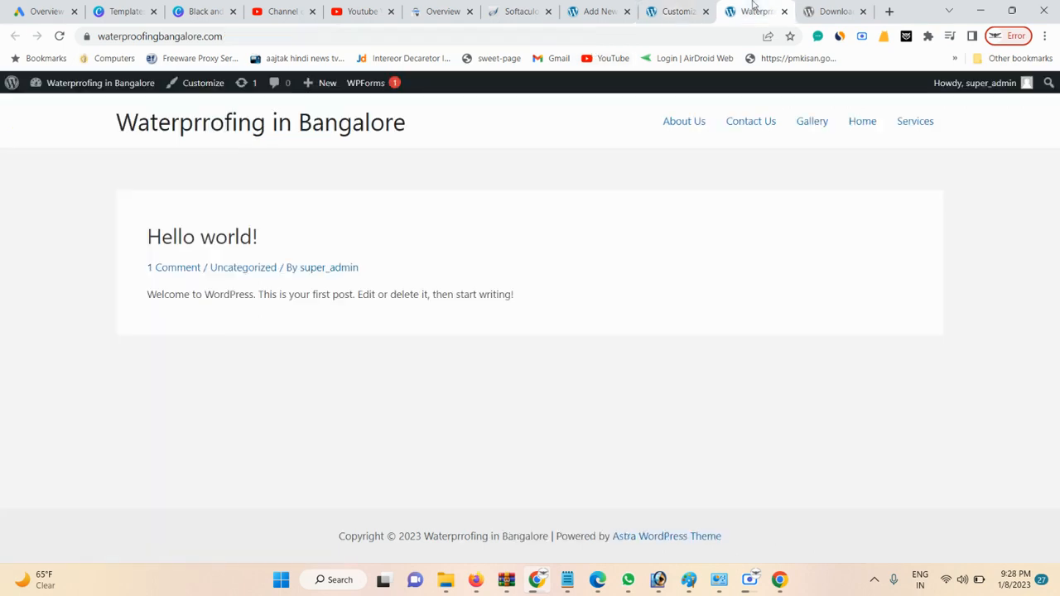
left_click(666, 33)
key("Return")
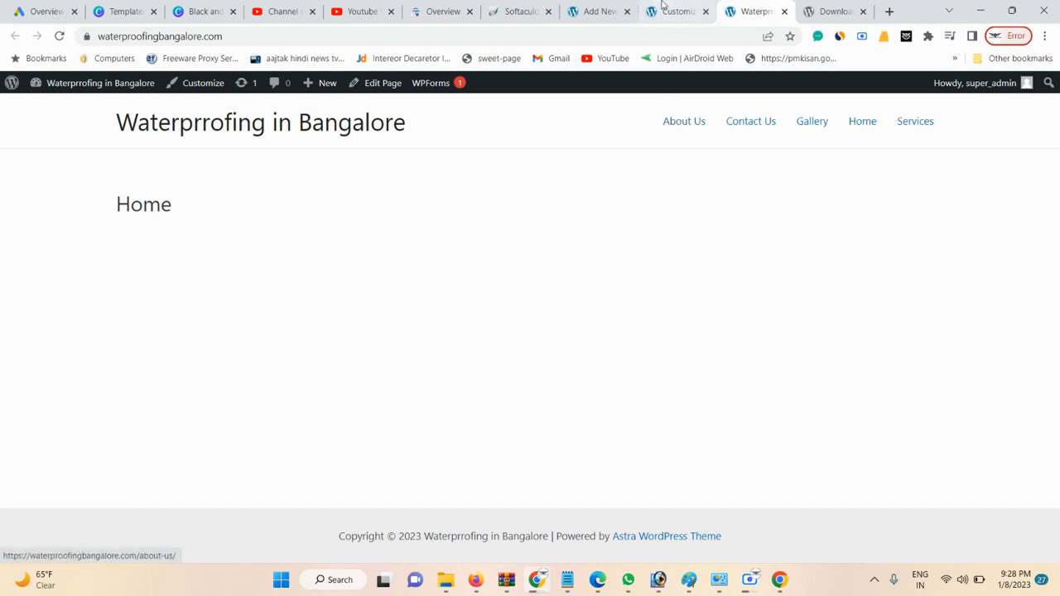
left_click(608, 9)
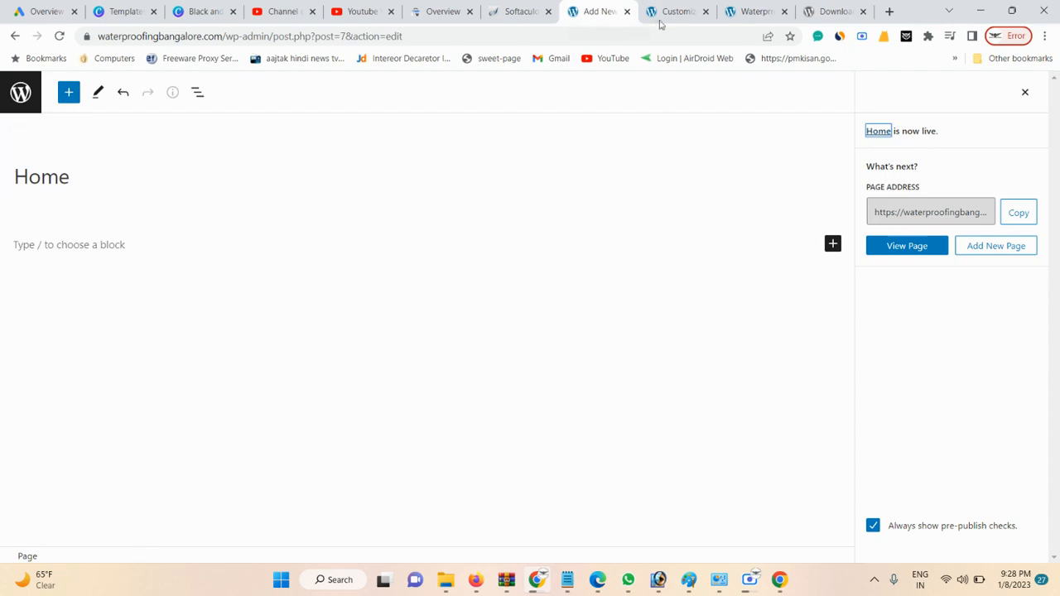
left_click(743, 10)
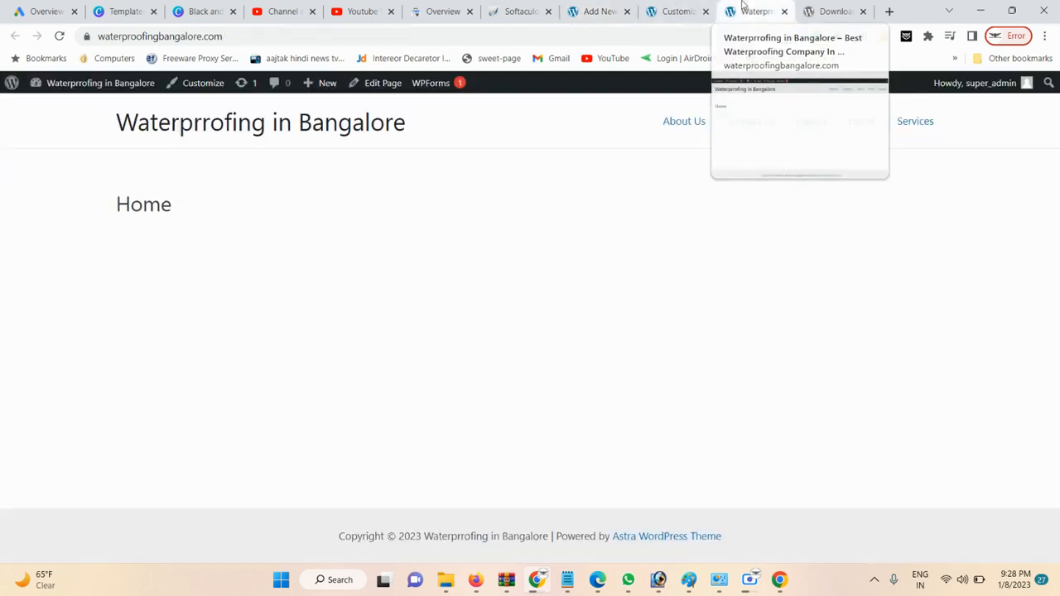